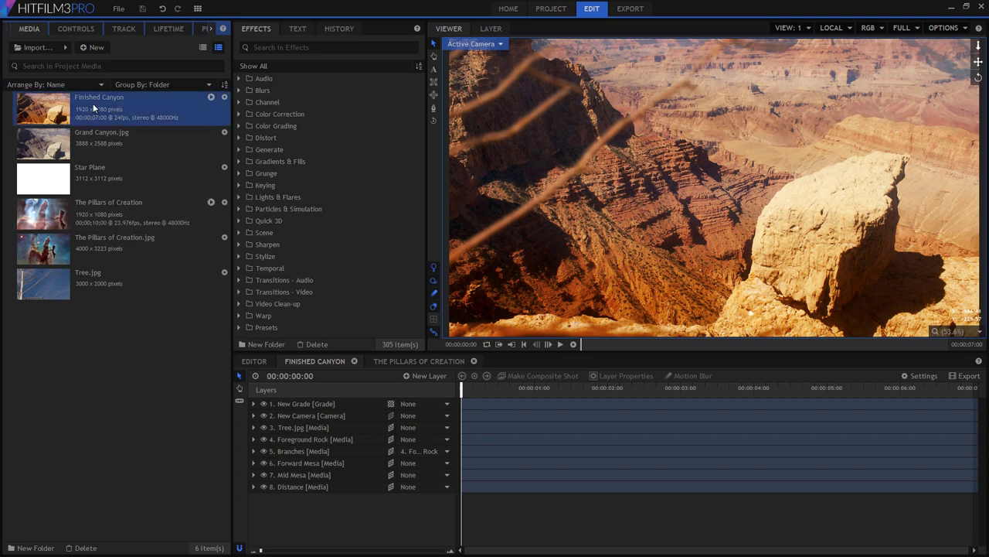
- Play the finished canyon composite and inspect its layered planes in a free perspective view
left_click(561, 344)
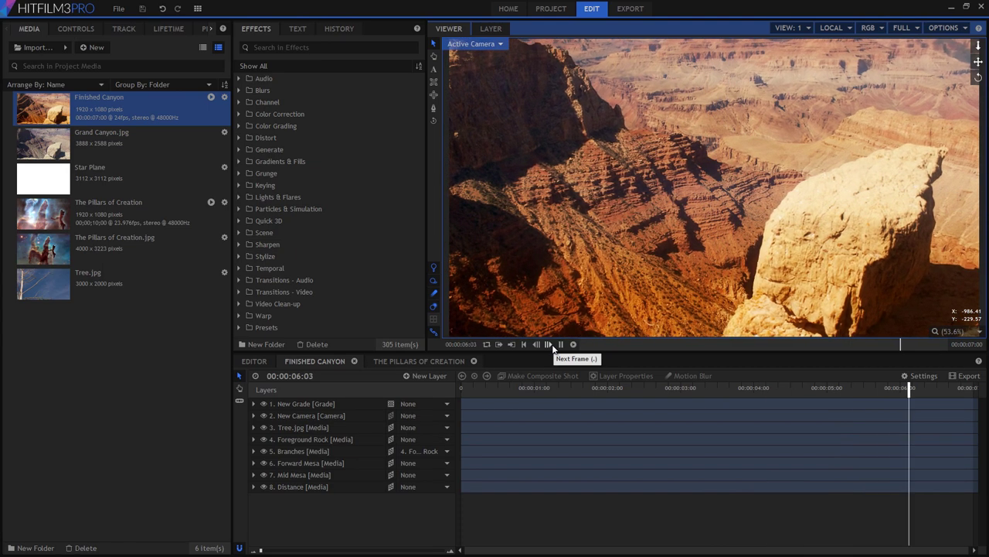
left_click(473, 43)
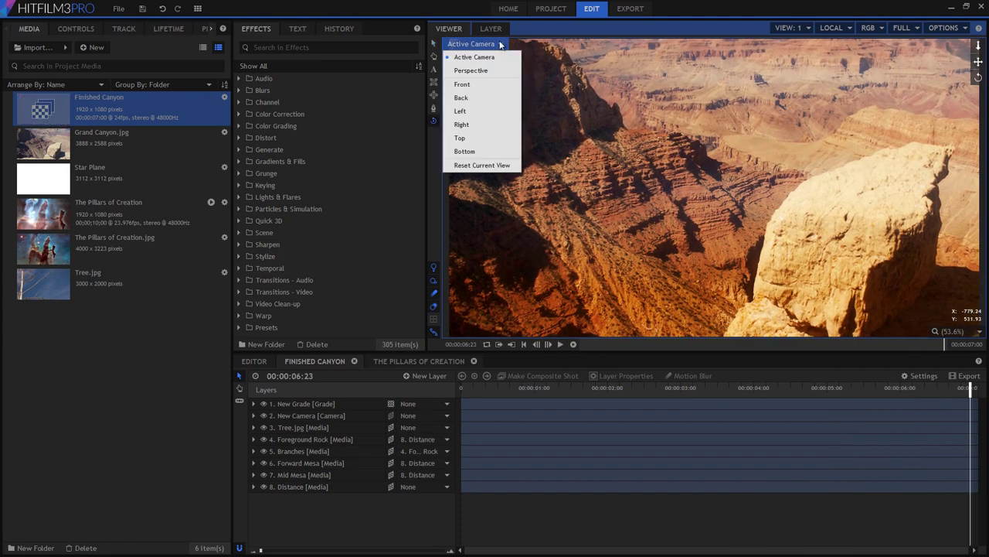
left_click(471, 68)
left_click_drag(821, 172, 682, 262)
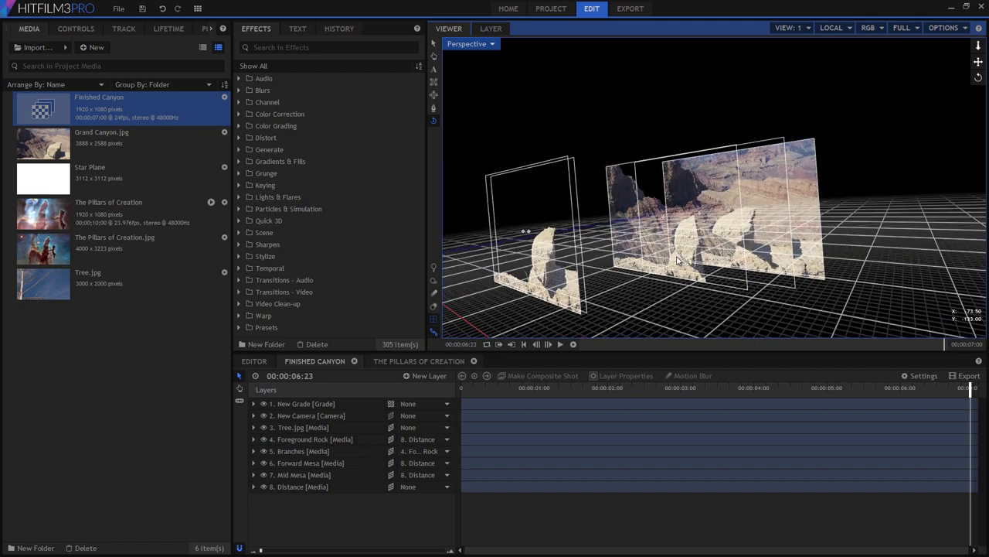
scroll(717, 198, "down", 8)
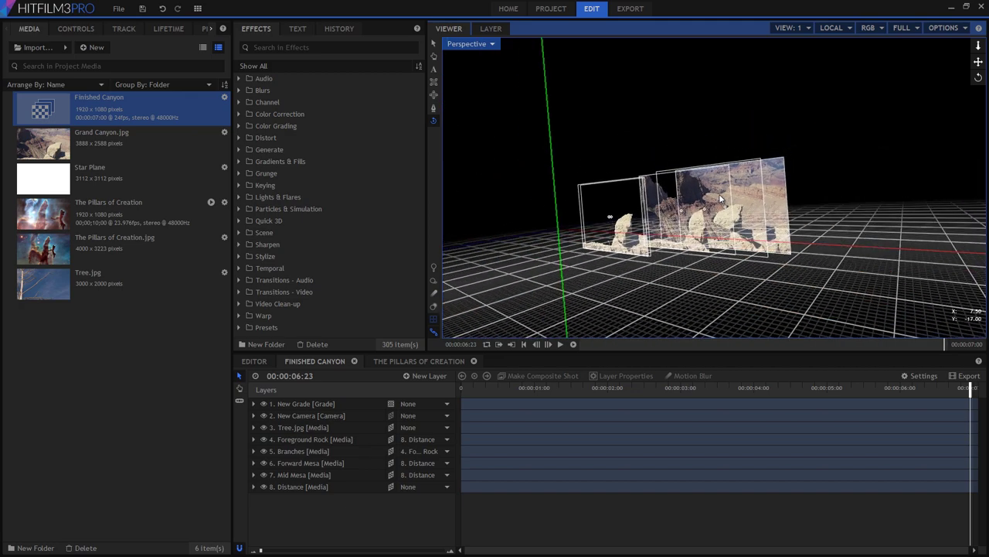
left_click_drag(497, 415, 354, 438)
left_click(473, 44)
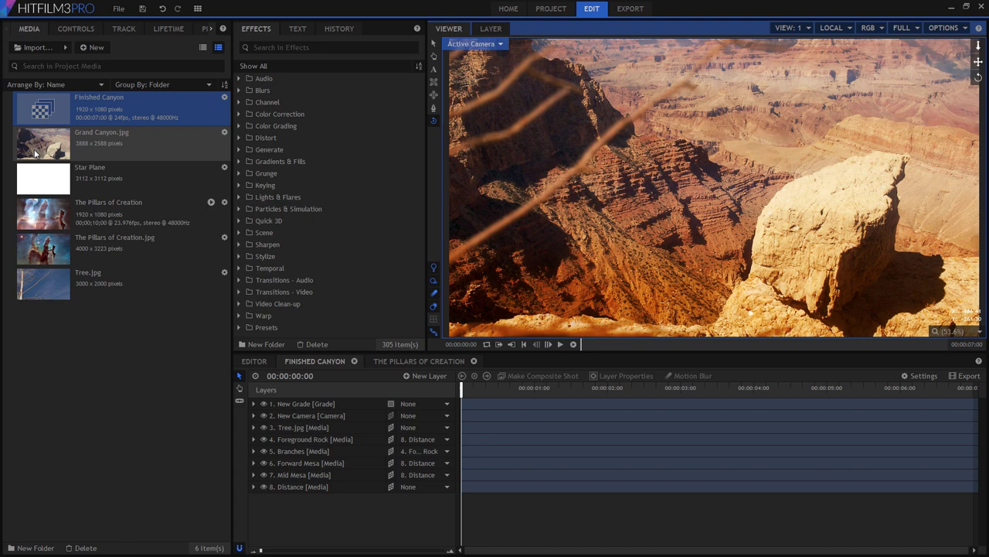
- Make a composite shot from Grand Canyon.jpg with a duration of 00:00:10:00
right_click(45, 137)
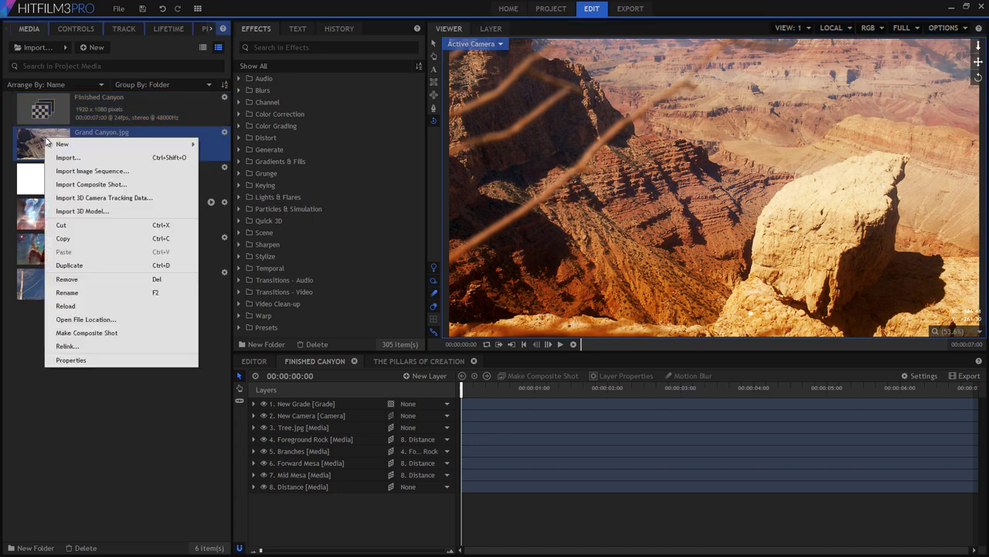
left_click(78, 333)
left_click(492, 151)
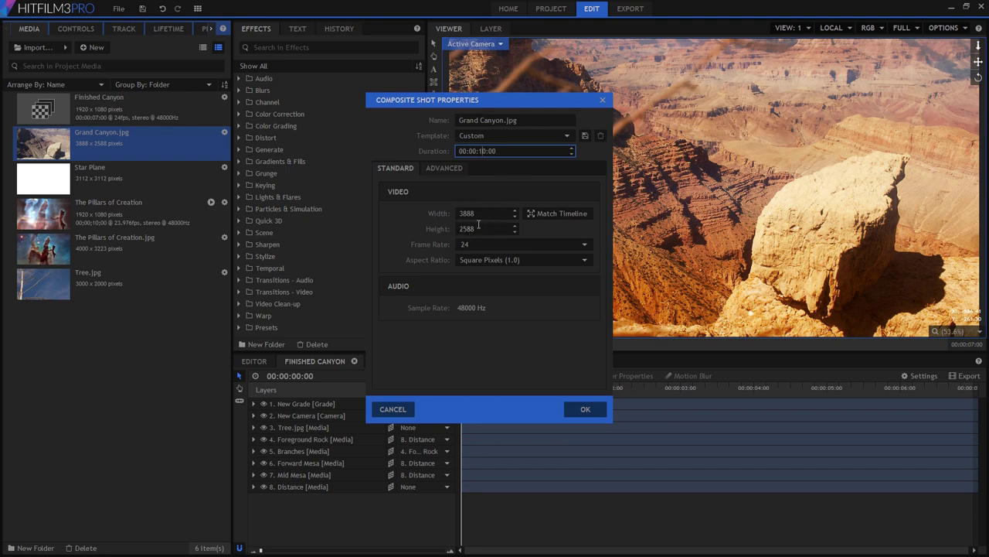
left_click(588, 409)
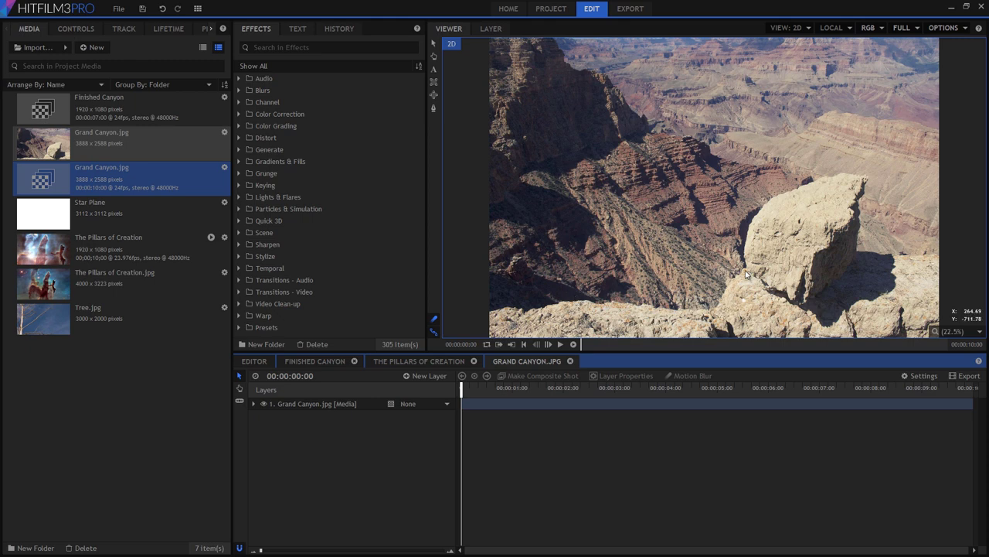
- Duplicate the canyon layer into five copies and hide layers 1–3
left_click(300, 405)
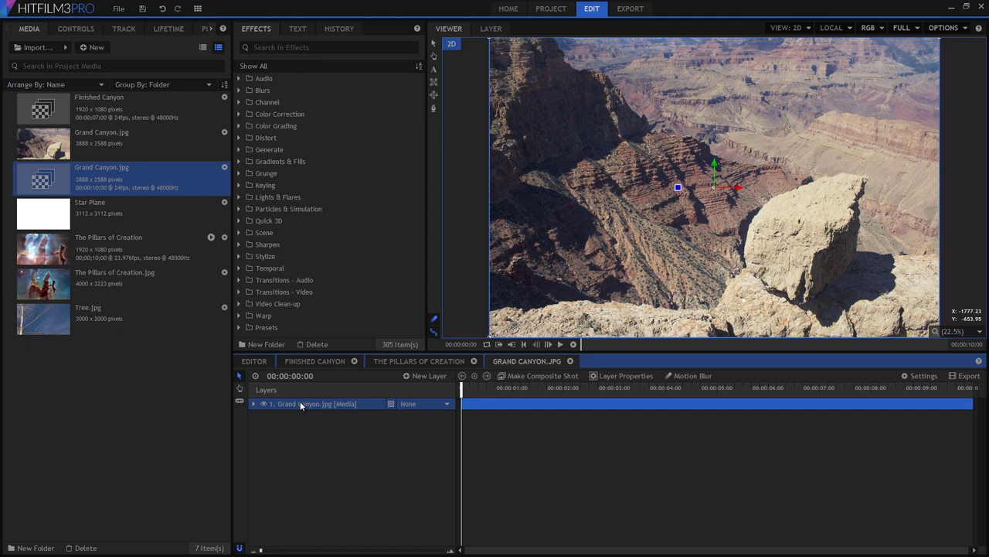
key("ctrl+d")
key("ctrl+d")
key("ctrl+d")
key("ctrl+d")
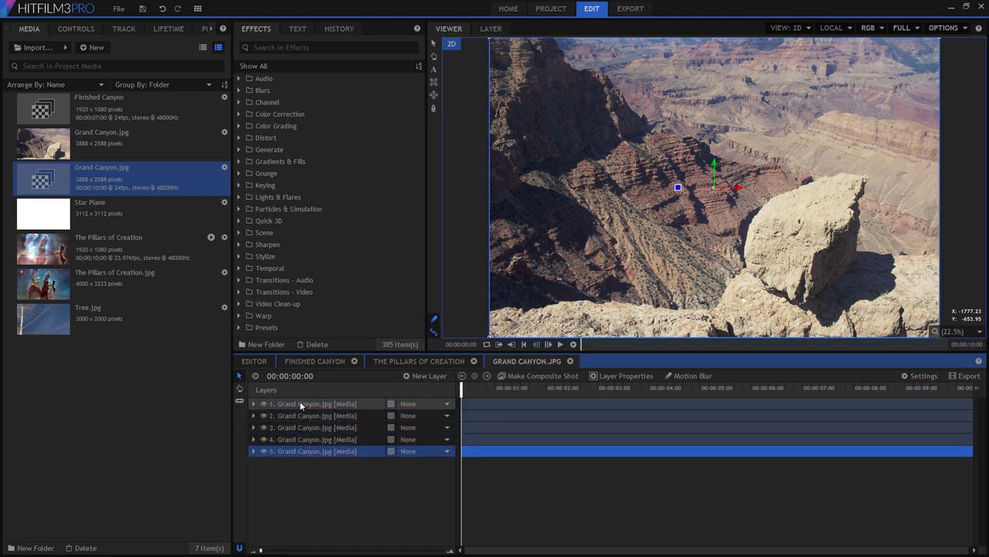
left_click(264, 403)
left_click(264, 415)
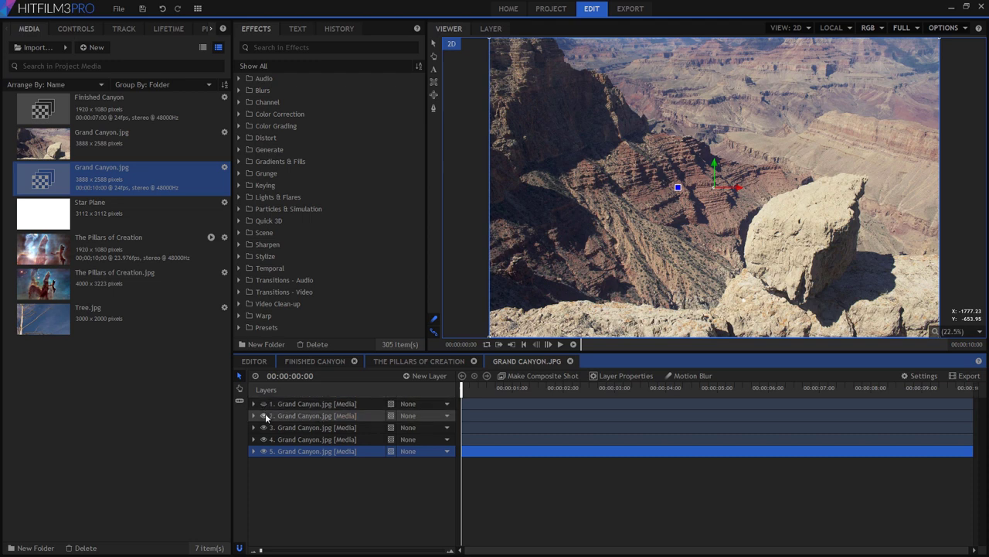
left_click(264, 428)
- Rename layer 5 to Distance and layer 4 to Mid Mesa
right_click(306, 453)
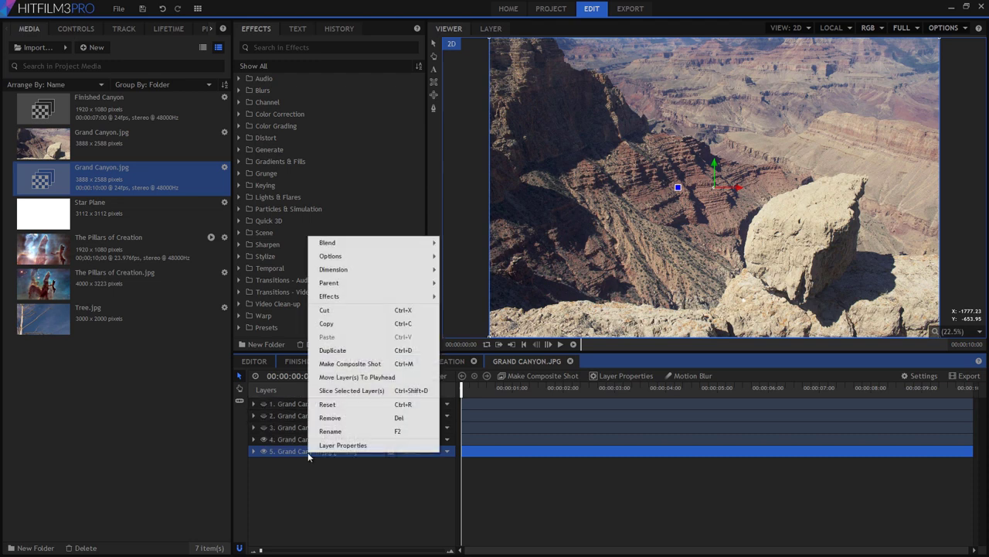
left_click(331, 431)
type("Distance")
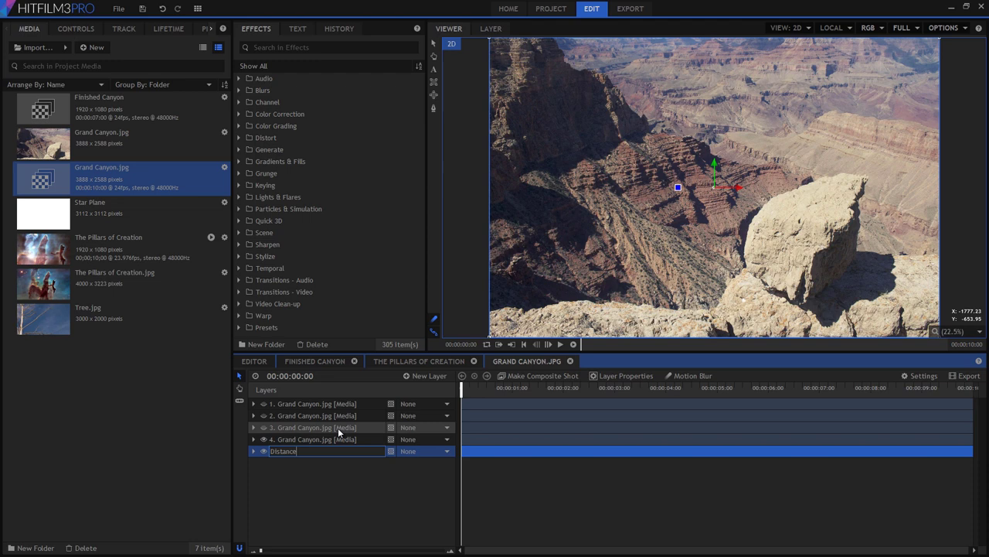
key("Return")
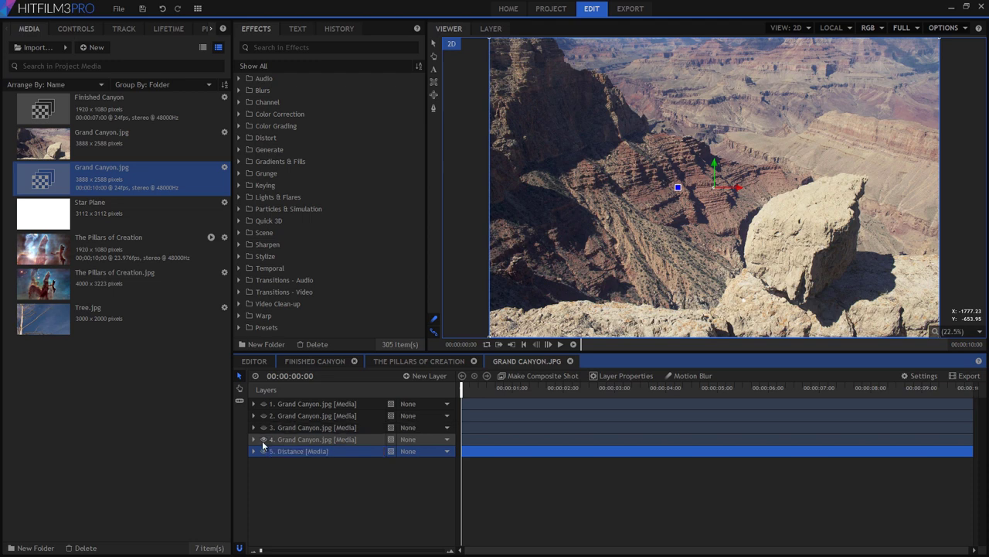
left_click(307, 440)
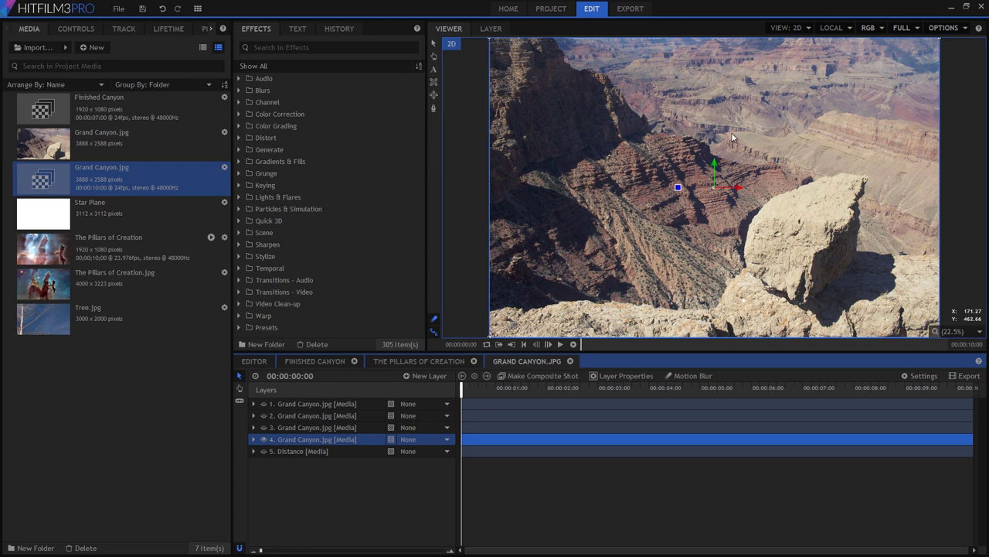
right_click(324, 439)
left_click(331, 415)
type("Mid Mesa")
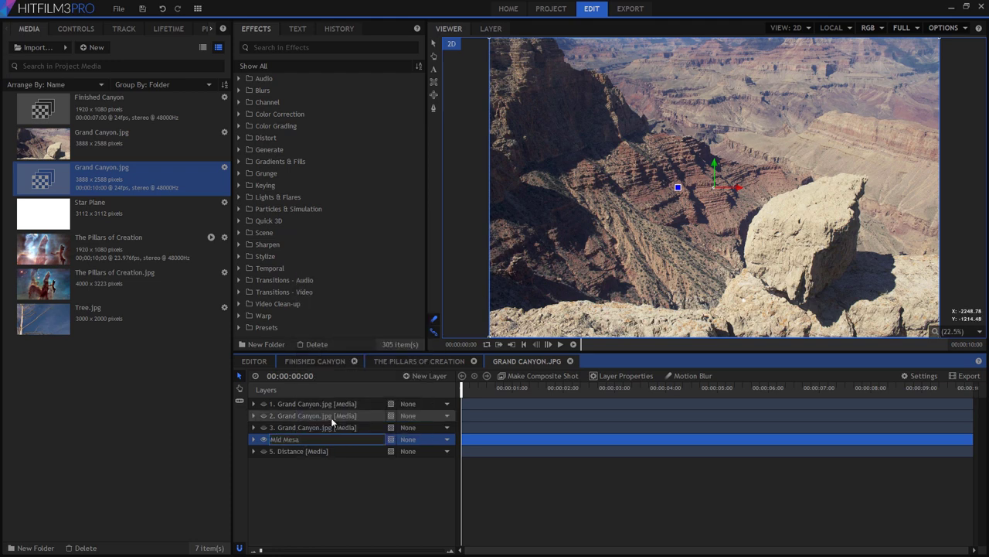
key("Return")
- View the image at 100% and pan to the beige mesa
left_click(979, 331)
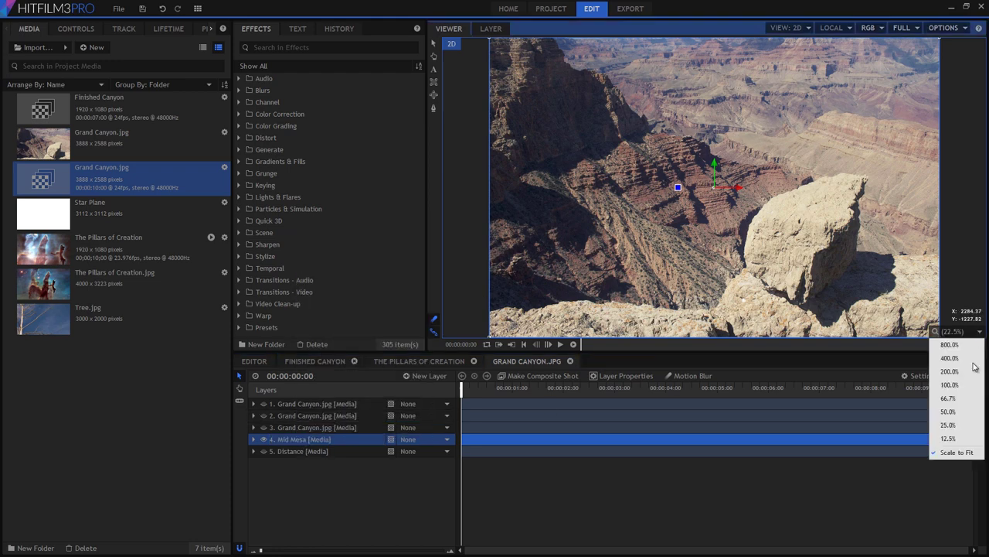
left_click(954, 380)
key("h")
left_click_drag(886, 136, 616, 368)
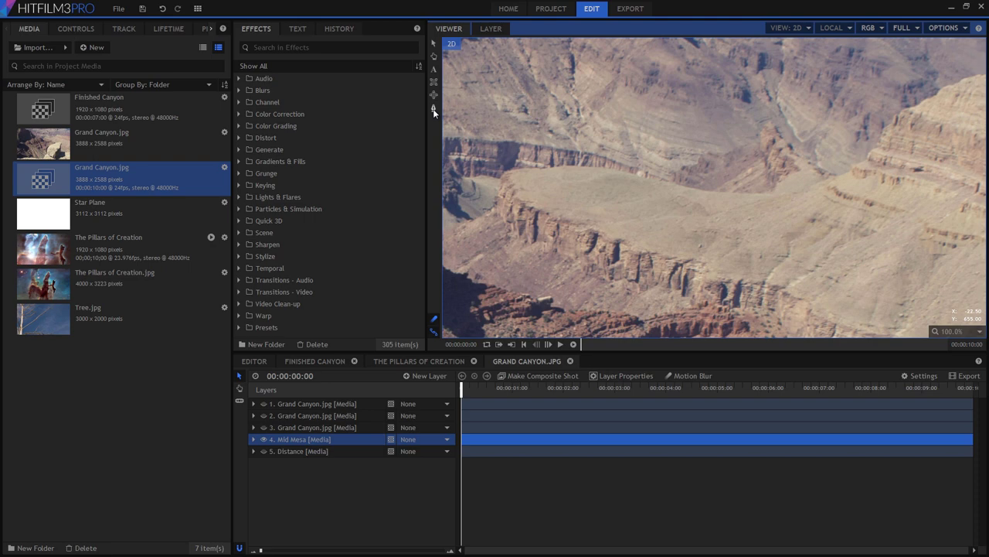
- Trace a mask on the Mid Mesa layer along the mesa's edge and rim
left_click(317, 438)
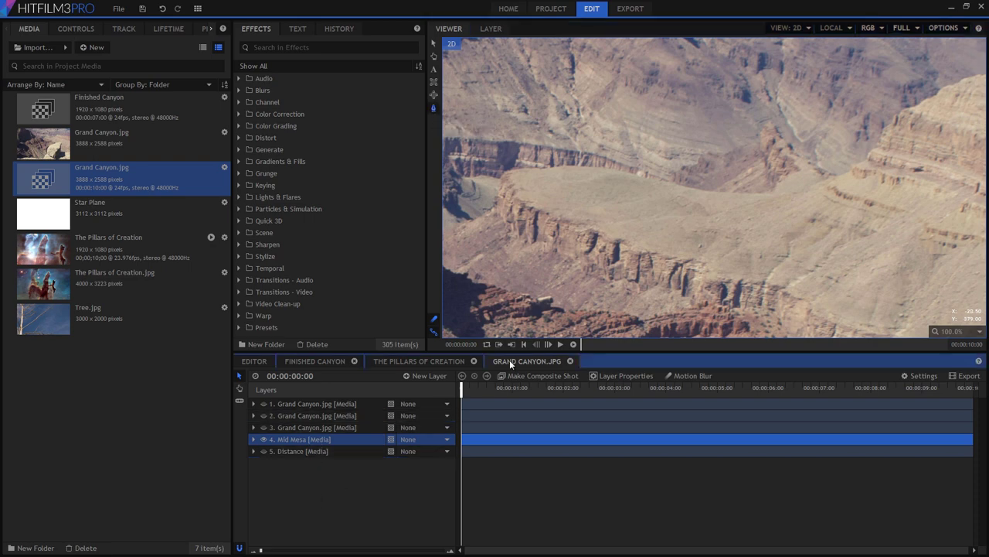
left_click(487, 210)
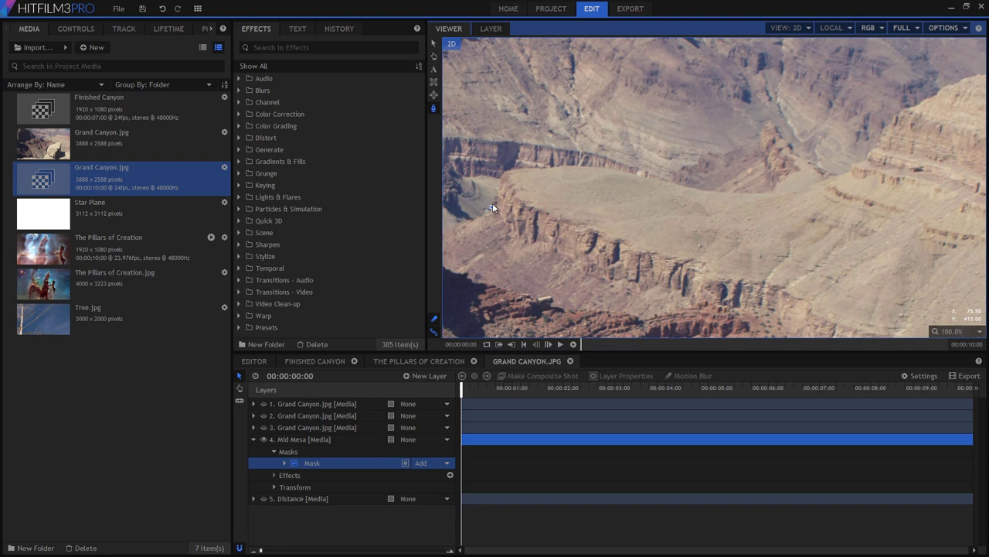
left_click(492, 204)
left_click(498, 189)
left_click(501, 174)
left_click(514, 168)
left_click(522, 167)
left_click(560, 166)
left_click(572, 165)
left_click(596, 165)
left_click(672, 181)
left_click(810, 184)
double_click(861, 157)
- Extend the mask along the ridge, close it via the bottom corners, and hide Mid Mesa
mouse_move(872, 160)
left_mouse_down()
mouse_move(509, 208)
mouse_move(527, 176)
mouse_move(609, 133)
mouse_move(646, 149)
mouse_move(681, 141)
mouse_move(790, 160)
mouse_move(802, 189)
mouse_move(713, 184)
mouse_move(637, 162)
left_mouse_up()
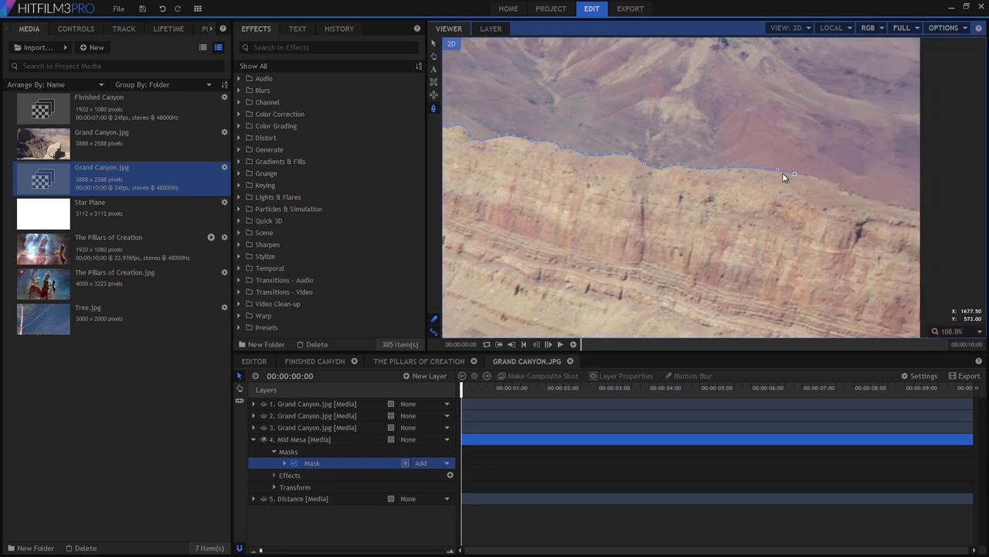
left_click_drag(844, 189, 866, 197)
left_click(976, 332)
left_click(962, 454)
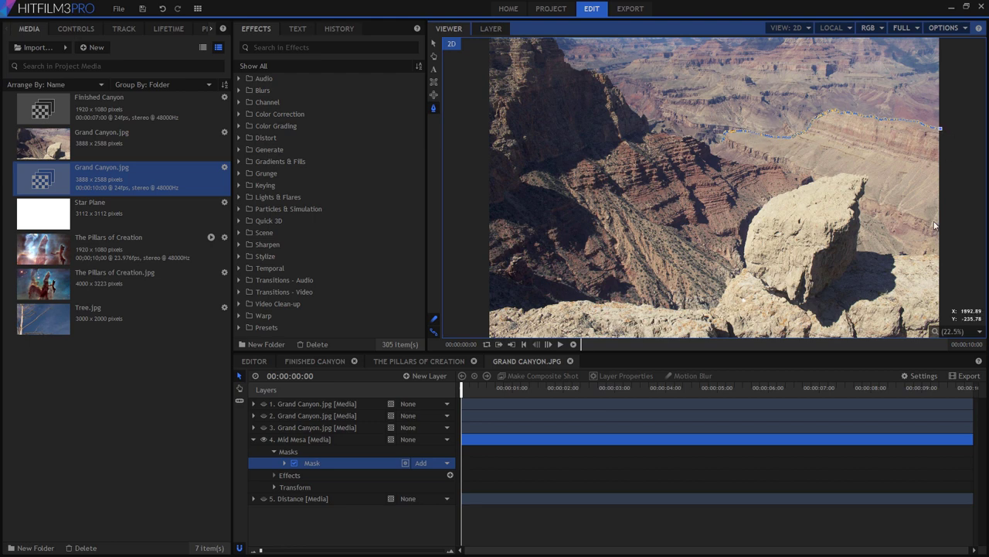
left_click(942, 310)
left_click(632, 312)
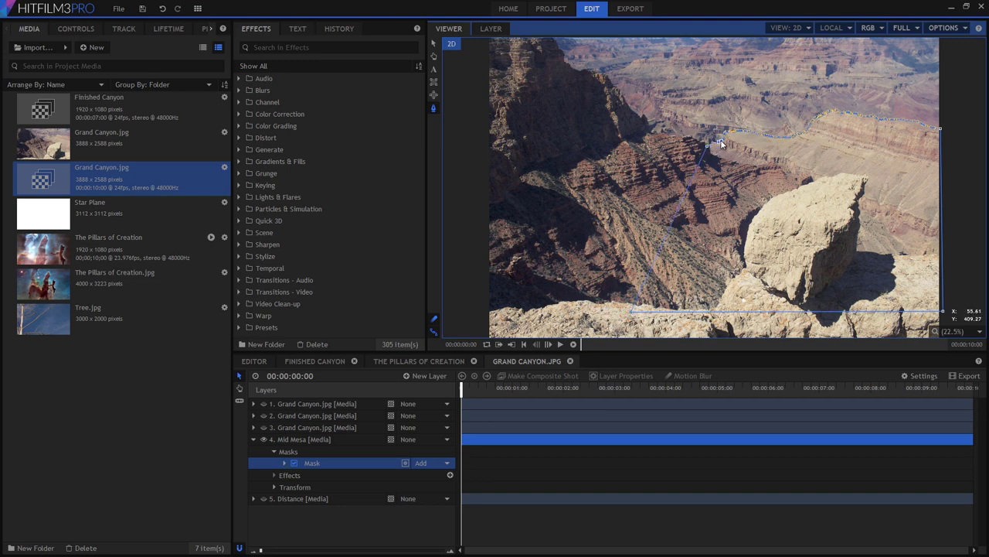
left_click(719, 144)
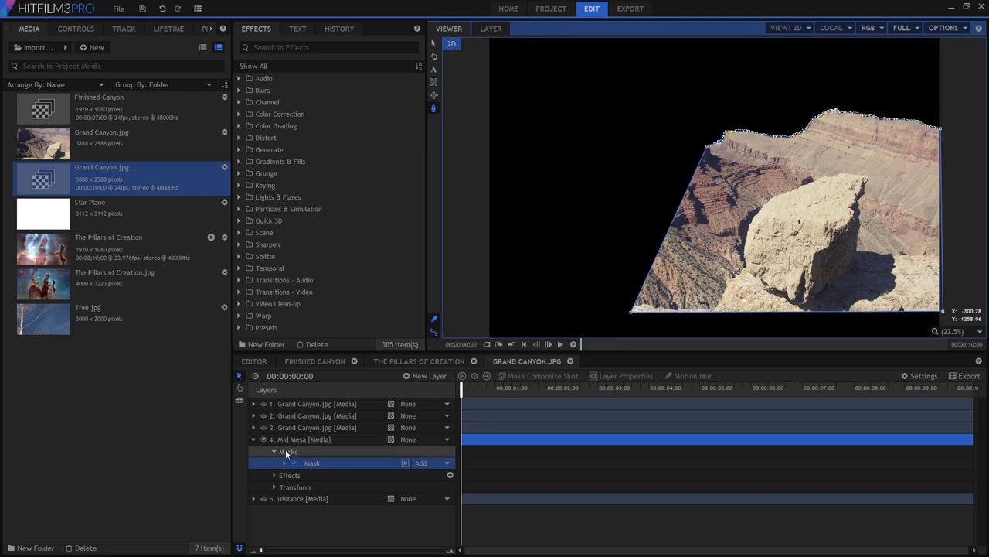
left_click(254, 439)
left_click(264, 439)
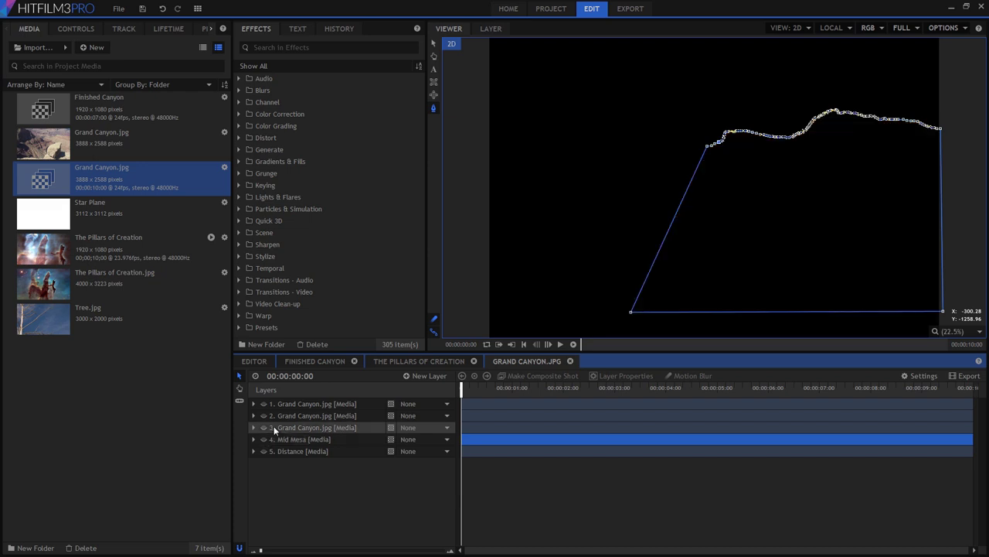
- Show layer 3 again and rename it Forward Mesa
left_click(264, 428)
left_click(308, 427)
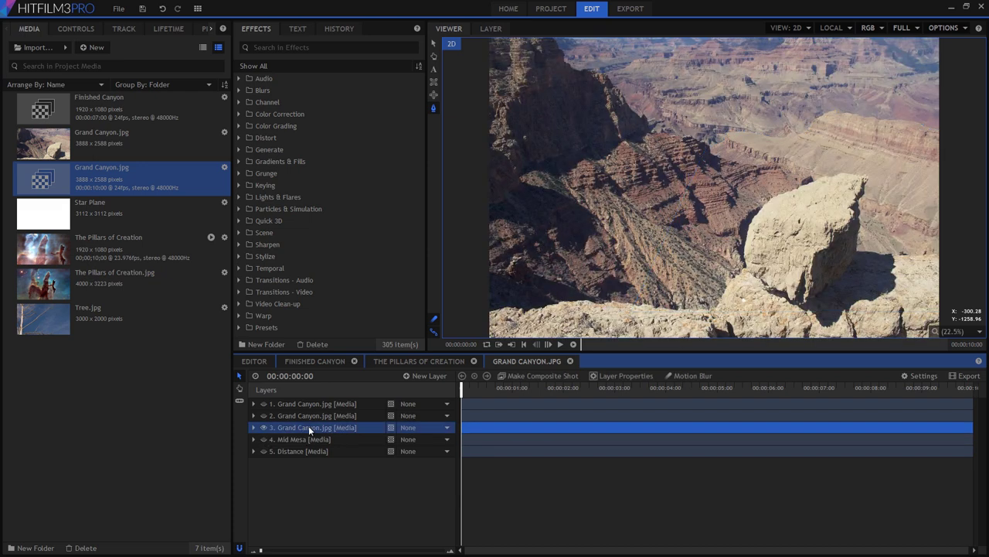
double_click(308, 426)
type("Forward Mesa")
key("Return")
- Zoom the viewer to 100% and pan to the canyon plateau
left_click(957, 331)
left_click(956, 384)
key("h")
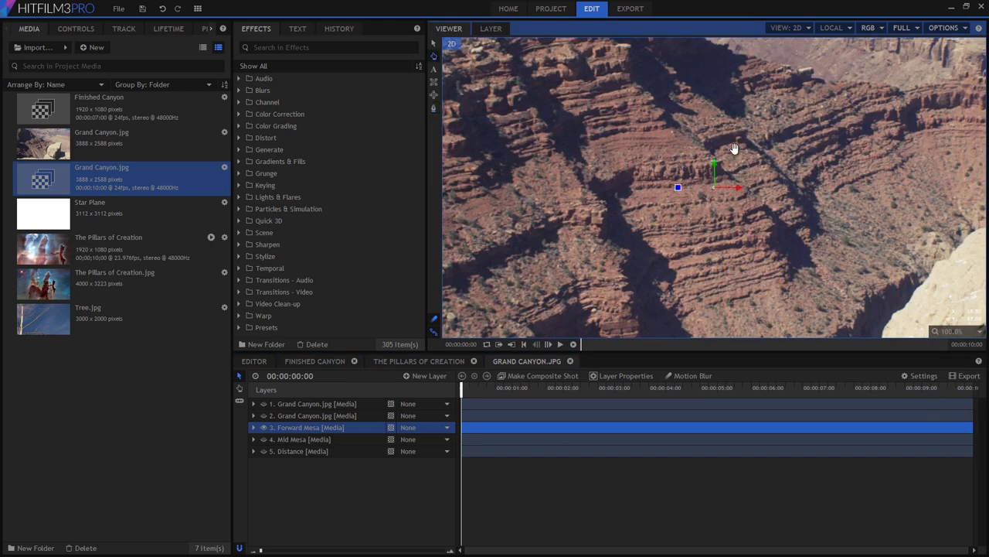
left_click_drag(734, 148, 529, 258)
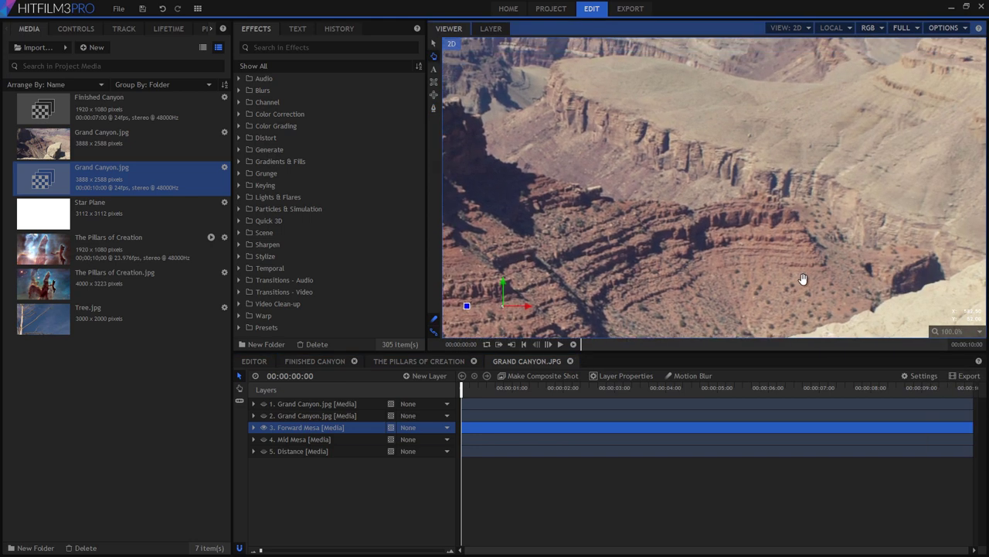
- Start a Forward Mesa mask and trace it along the ridge line
left_click(434, 109)
left_click(927, 252)
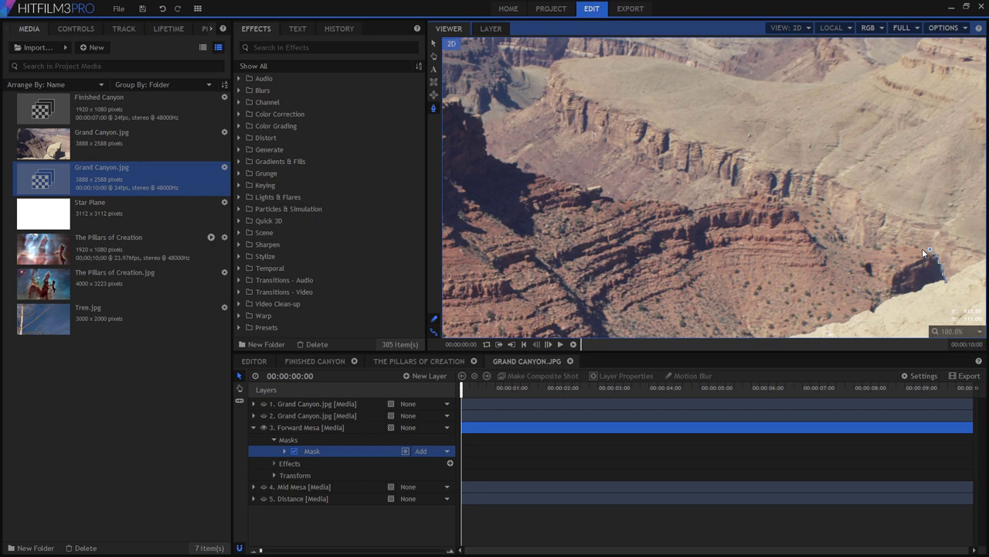
left_click(876, 246)
left_click(609, 196)
left_click(549, 177)
left_click_drag(519, 164, 761, 240)
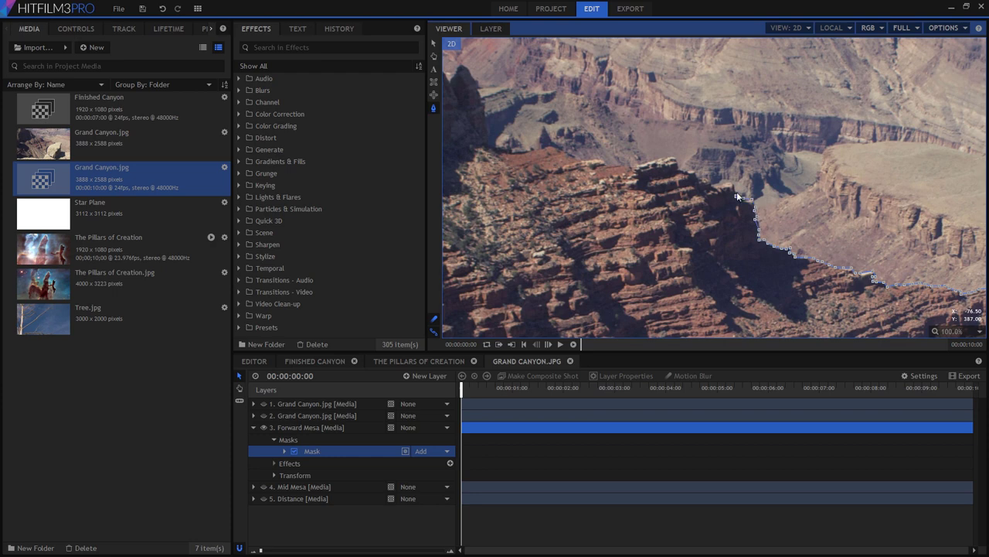
left_click(694, 175)
left_click_drag(602, 159, 732, 187)
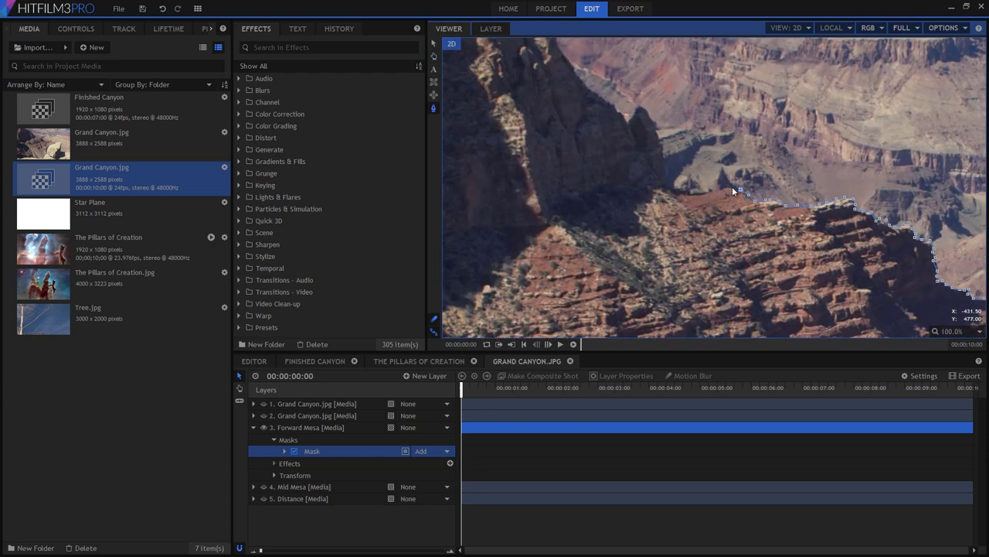
left_click_drag(629, 119, 756, 260)
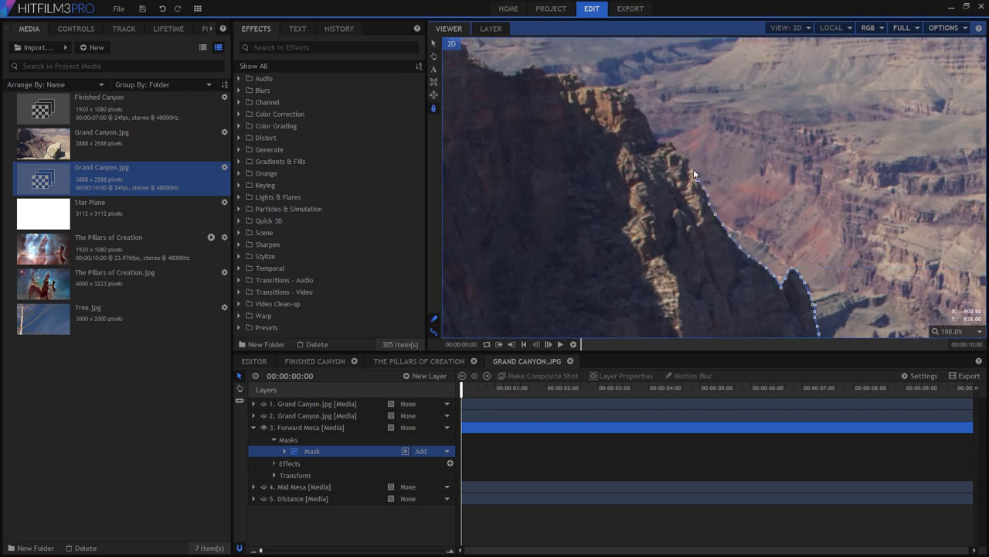
left_click(657, 142)
- Finish the ridge points, add top-left and bottom-left corners, and close the mask
left_click(623, 86)
left_click(573, 72)
left_click_drag(516, 63, 713, 198)
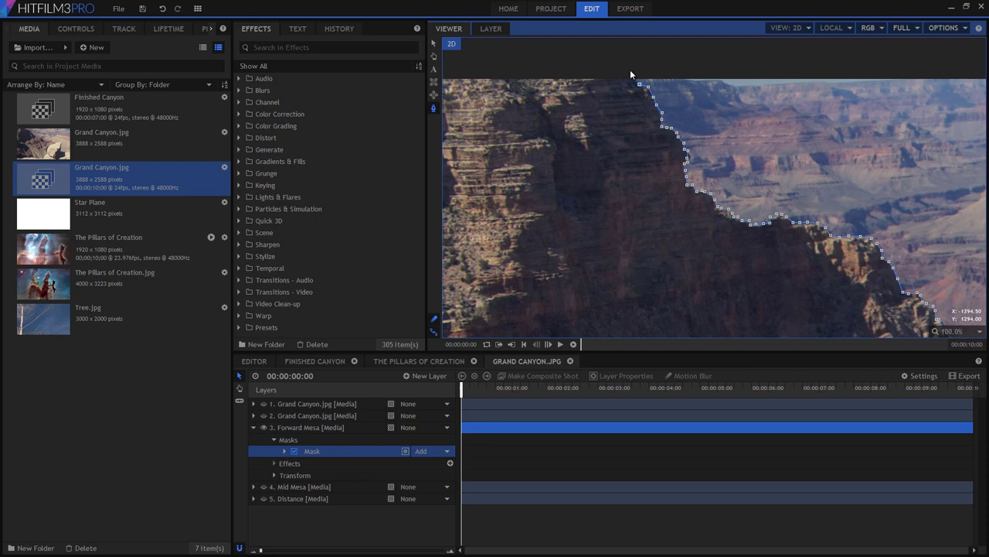
scroll(630, 70, "down", 5)
left_click(504, 51)
left_click(504, 323)
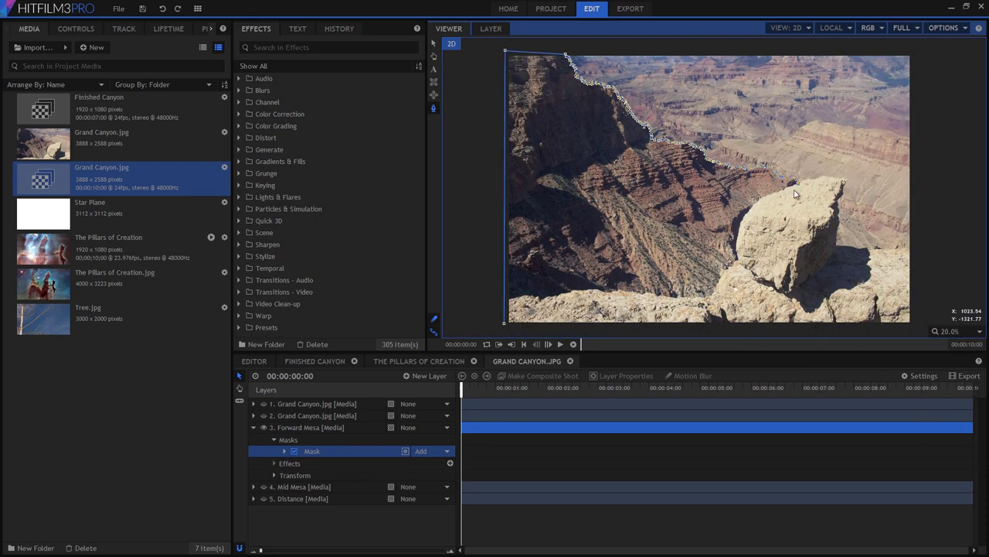
left_click(817, 325)
left_click(253, 428)
left_click(309, 415)
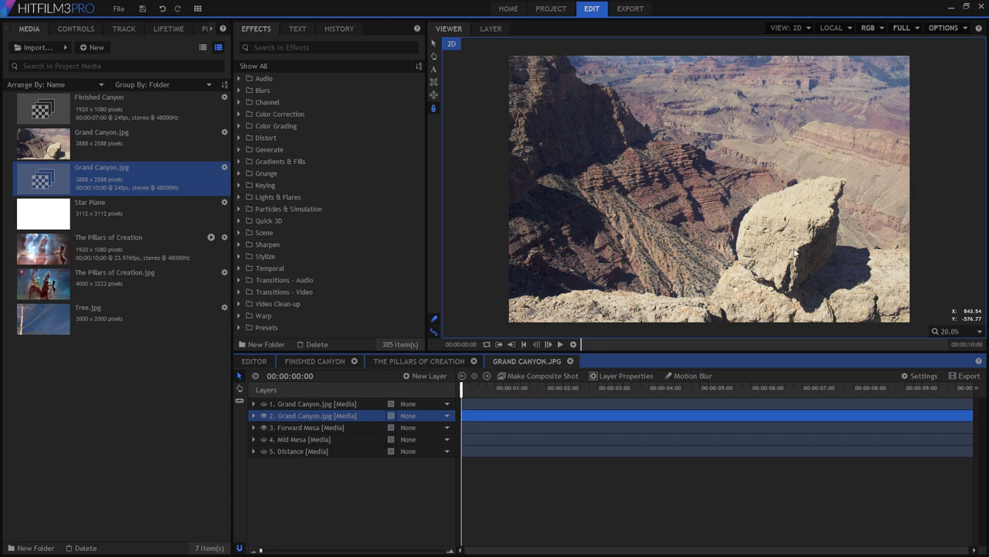
- Rename layer 2 to Branches and the top layer to Foreground
left_click(980, 332)
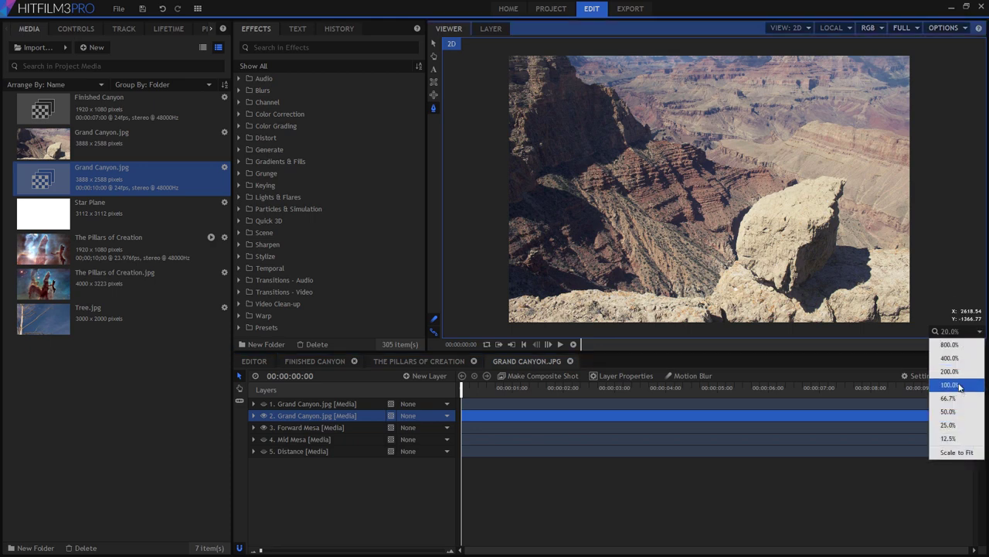
left_click(949, 412)
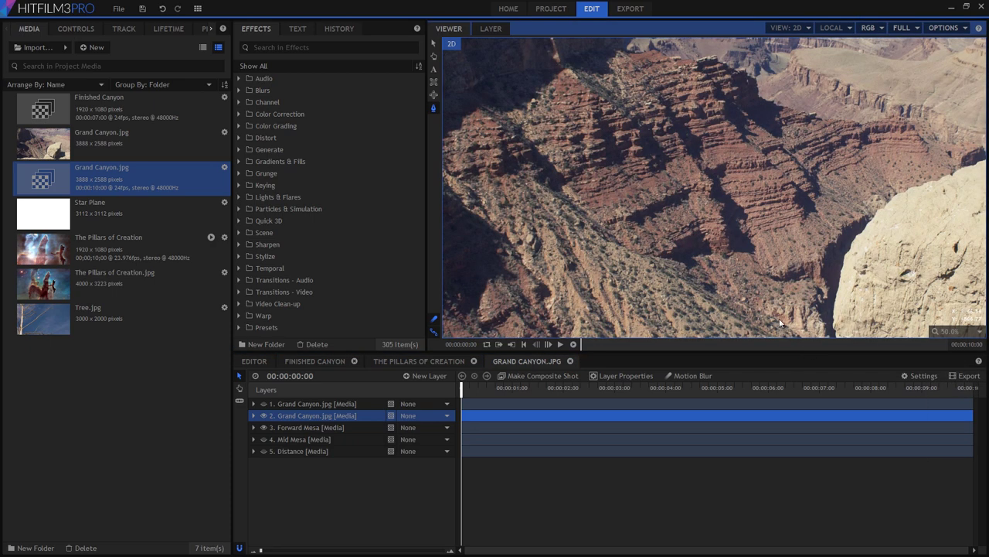
scroll(780, 324, "down", 5)
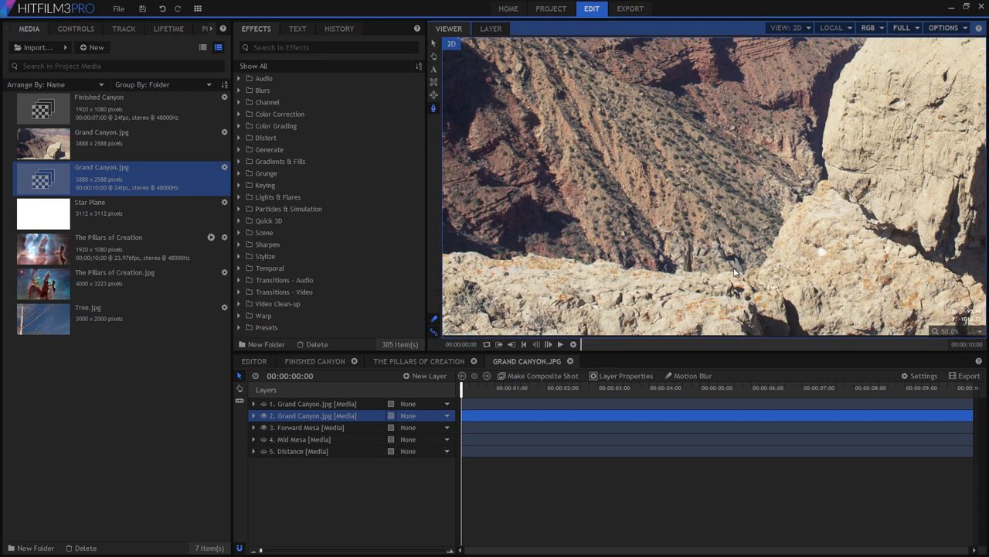
right_click(304, 415)
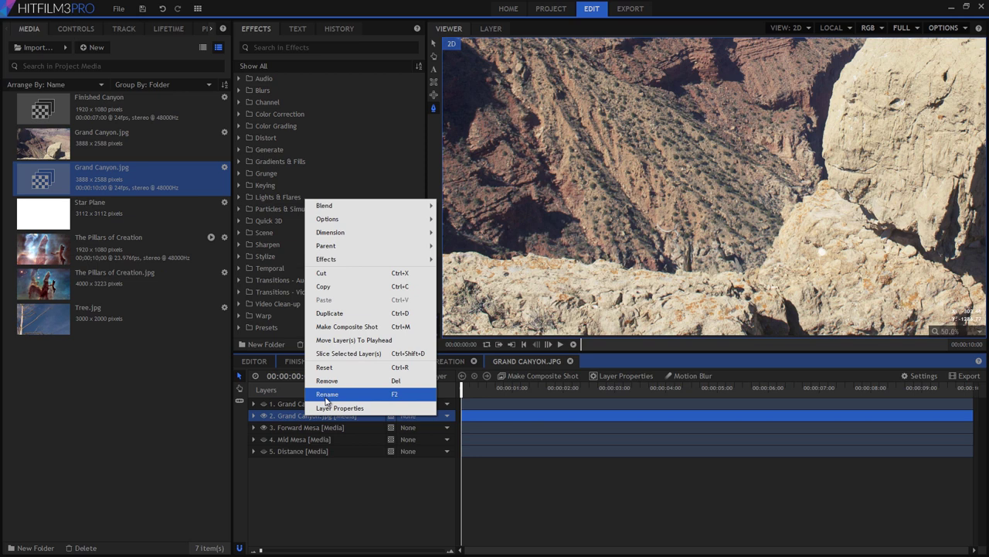
left_click(324, 394)
type("Branches")
key("Return")
left_click(311, 402)
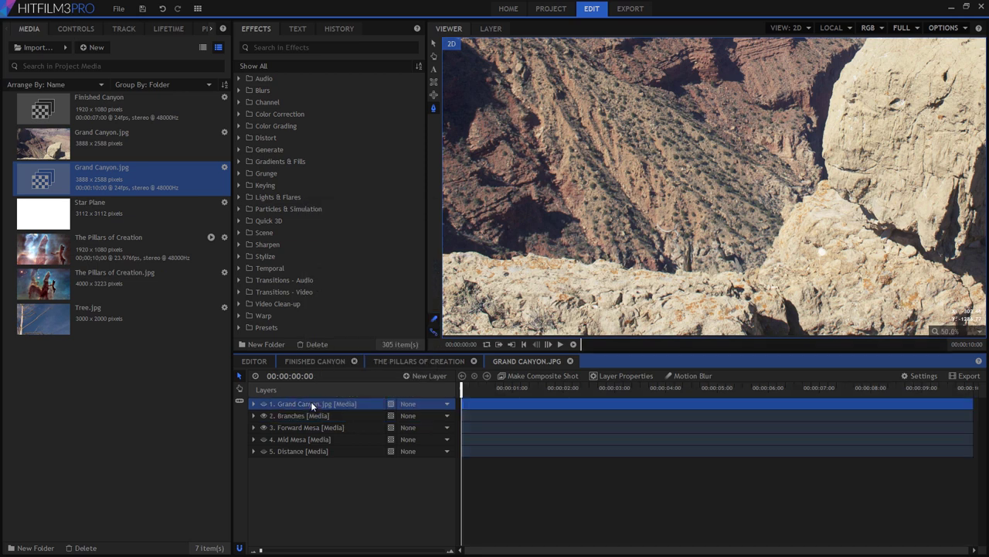
double_click(312, 404)
type("Foreground")
key("Return")
- At 100% zoom, draw a closed mask around the first branch on Branches
left_click(328, 410)
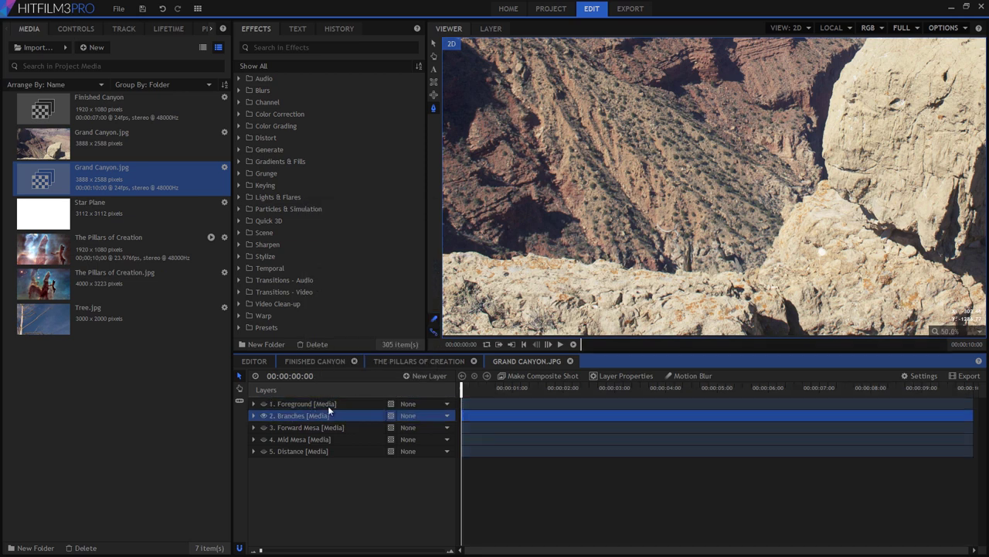
left_click(974, 332)
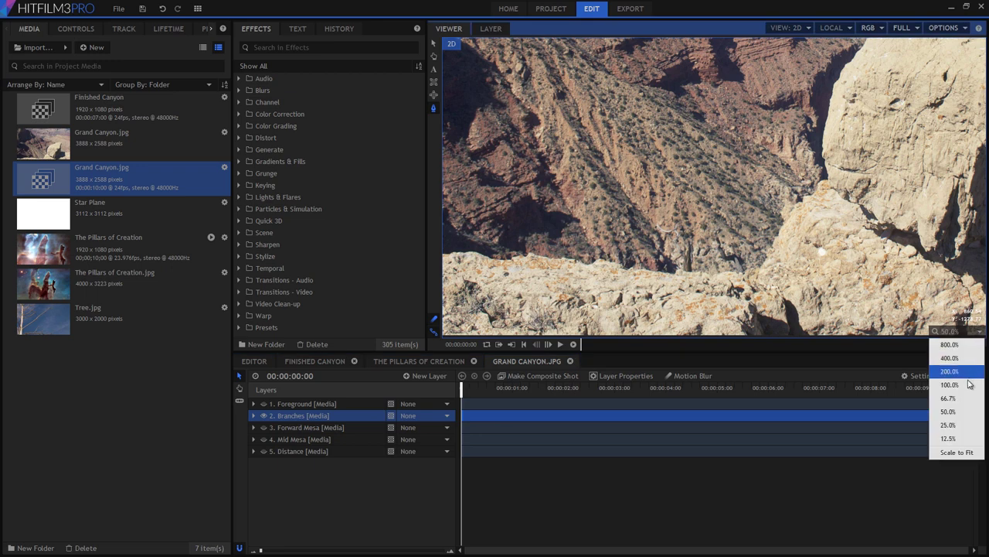
left_click(949, 385)
left_click(818, 244)
left_click(800, 199)
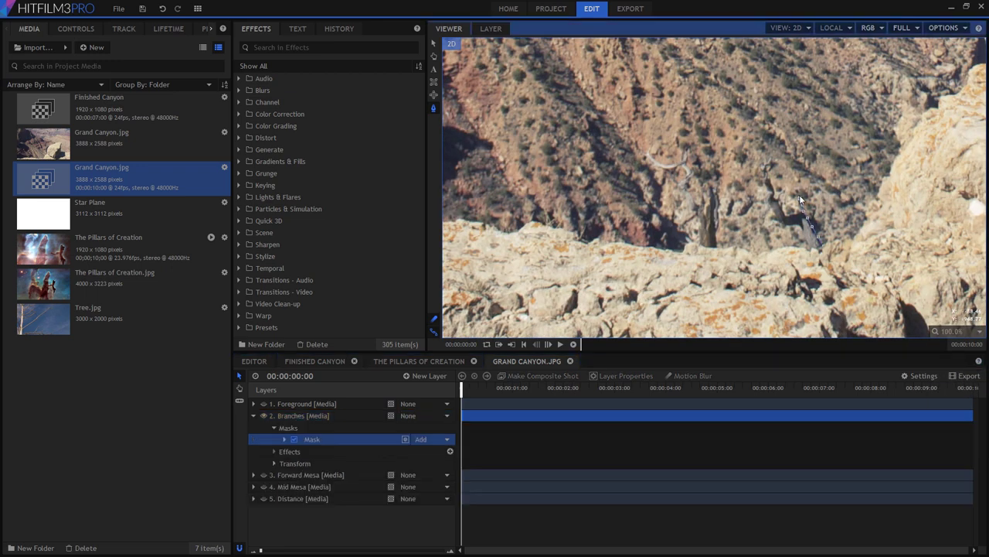
left_click(775, 196)
left_click(768, 191)
left_click(821, 246)
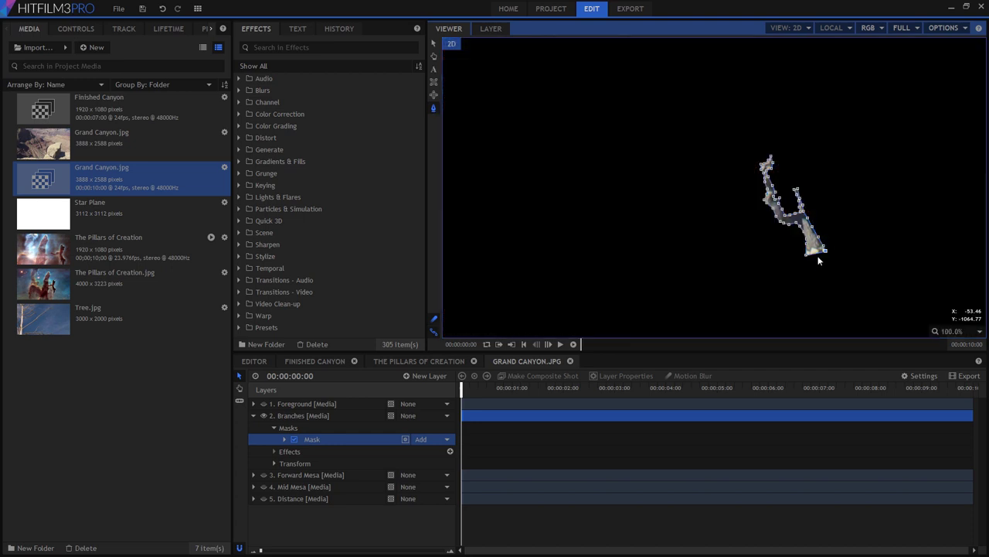
- Show Forward Mesa again and trace a second mask around the other branch
left_click(264, 475)
left_click(298, 415)
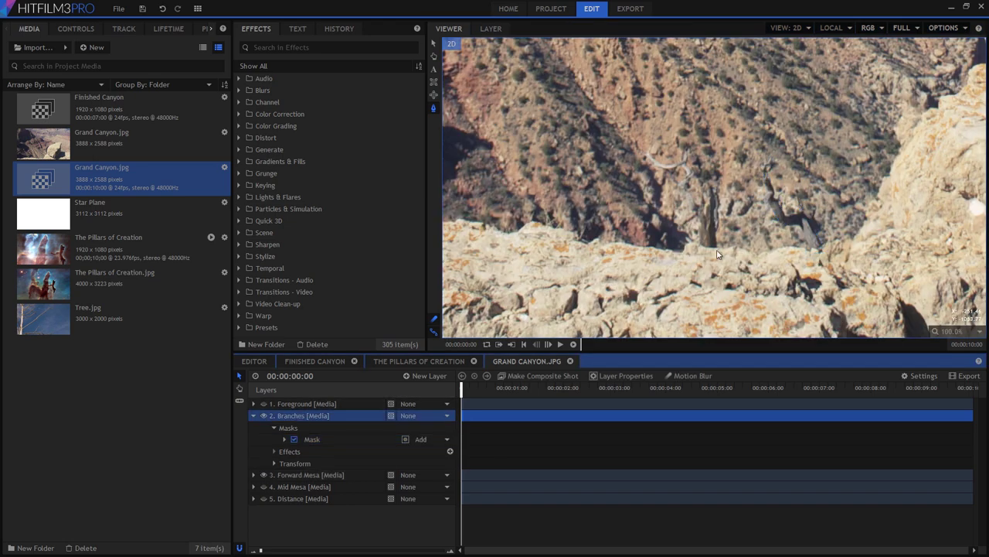
left_click(717, 249)
mouse_move(717, 247)
left_mouse_down()
mouse_move(694, 175)
mouse_move(649, 160)
mouse_move(697, 252)
left_mouse_up()
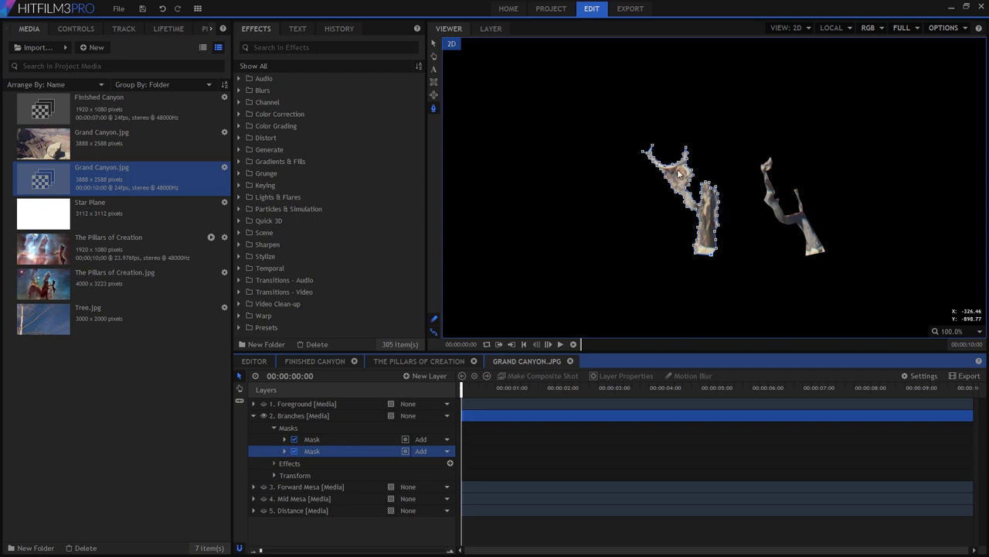
- Draw a third mask on Branches and set its blend mode to Subtract
left_click(681, 171)
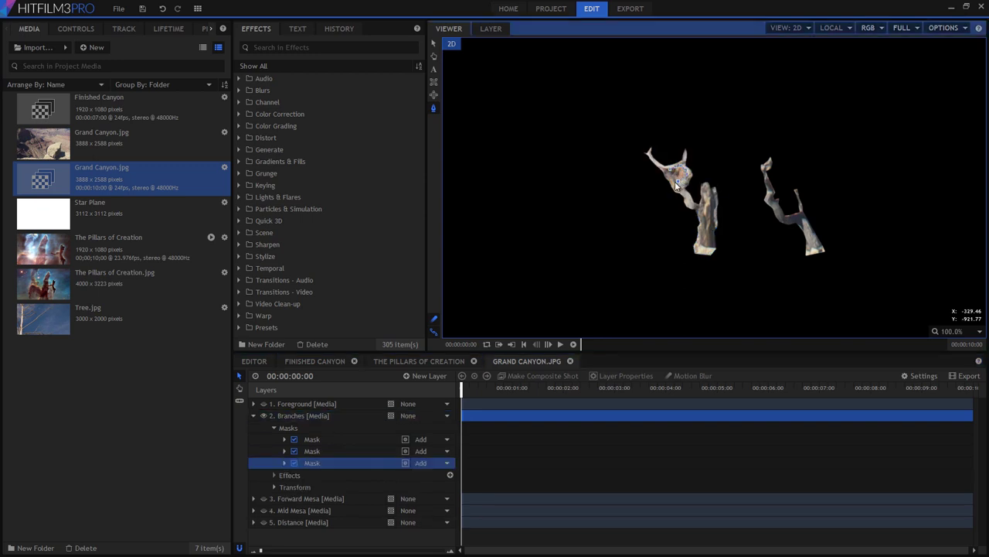
left_click(82, 29)
left_click(108, 125)
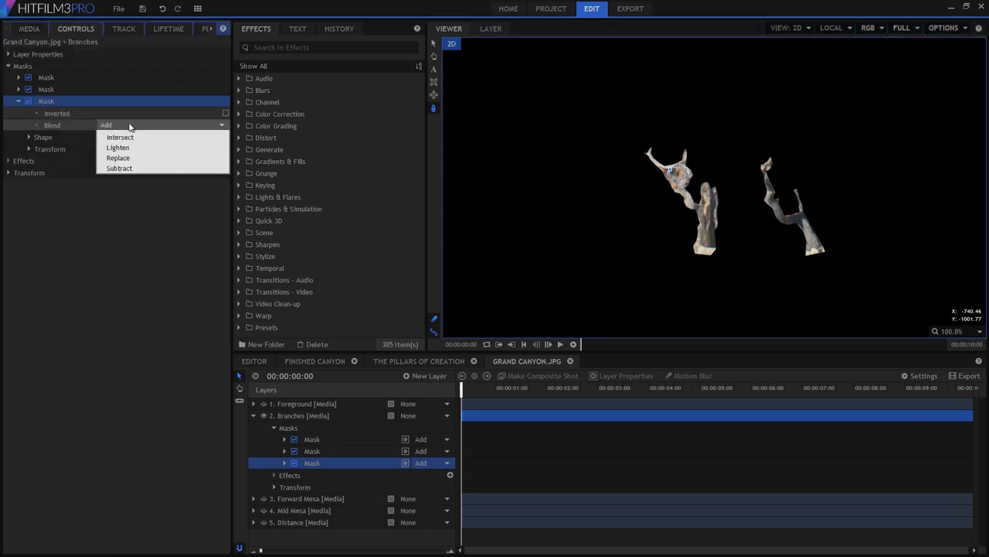
left_click(118, 198)
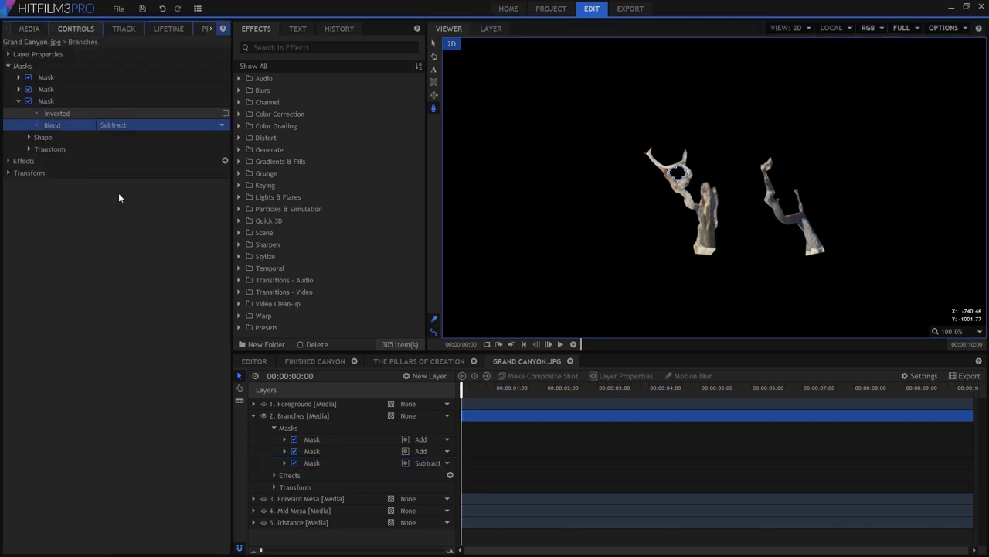
- Name the three masks Right Branch, Left Branch and Hole
left_click(54, 78)
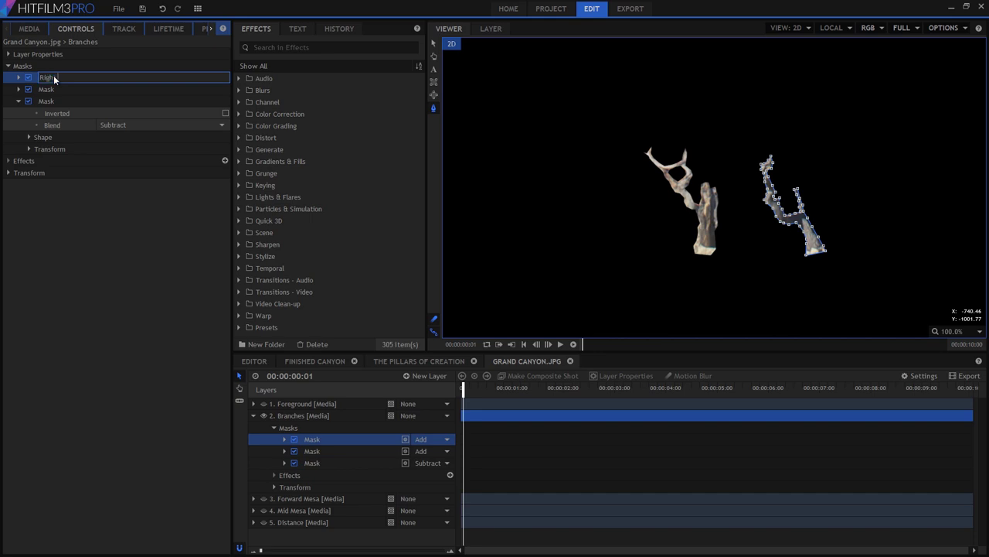
key("Return")
left_click(50, 90)
left_click(50, 90)
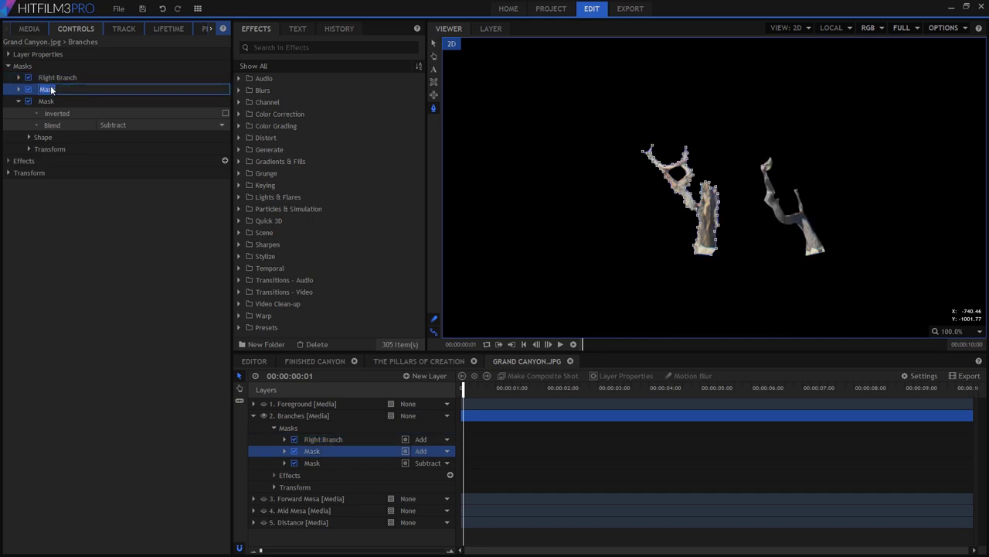
type("Left Branch")
key("Return")
left_click(51, 101)
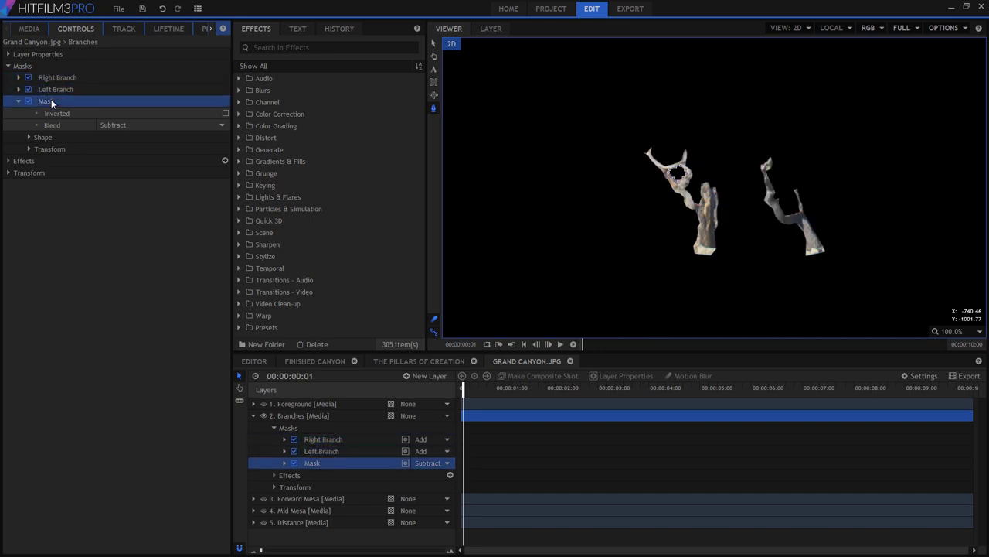
left_click(51, 101)
type("Hole")
key("Return")
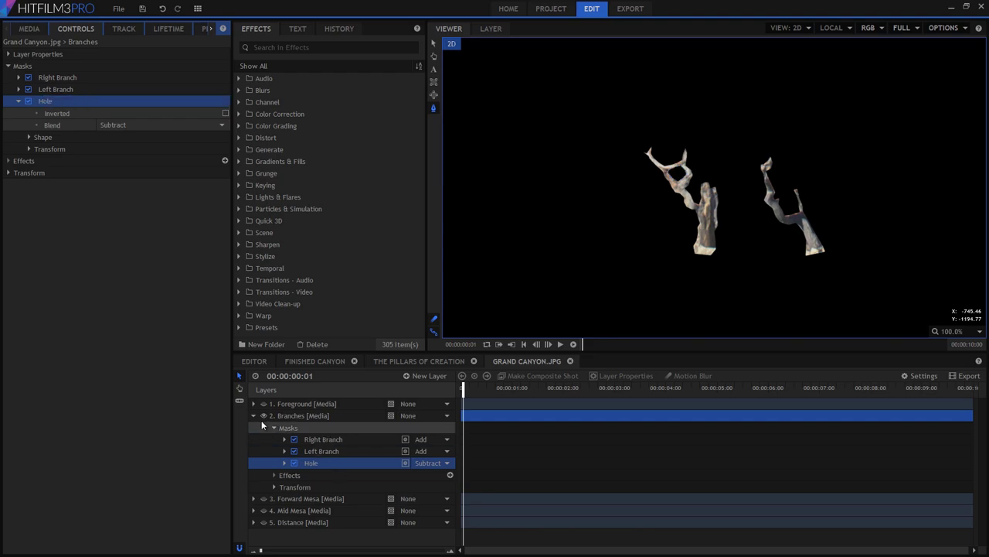
- Hide Branches, show Foreground, and zoom the viewer to 100%
left_click(254, 415)
left_click(264, 415)
left_click(263, 403)
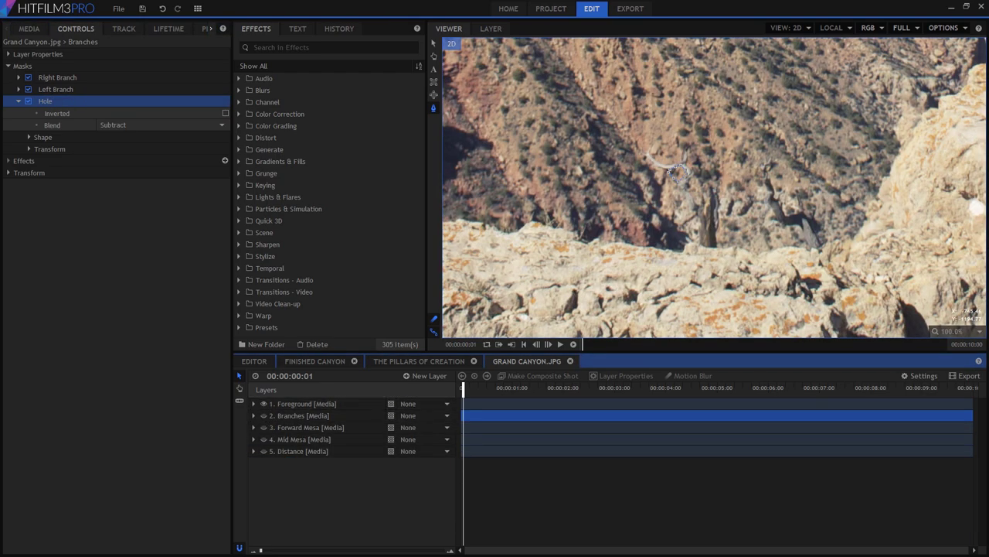
left_click(977, 331)
left_click(957, 452)
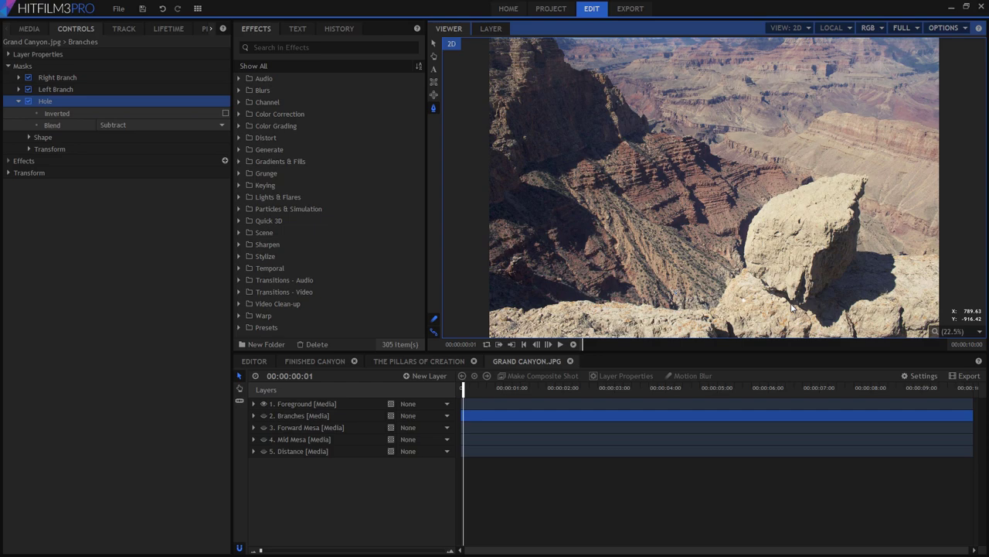
left_click(978, 333)
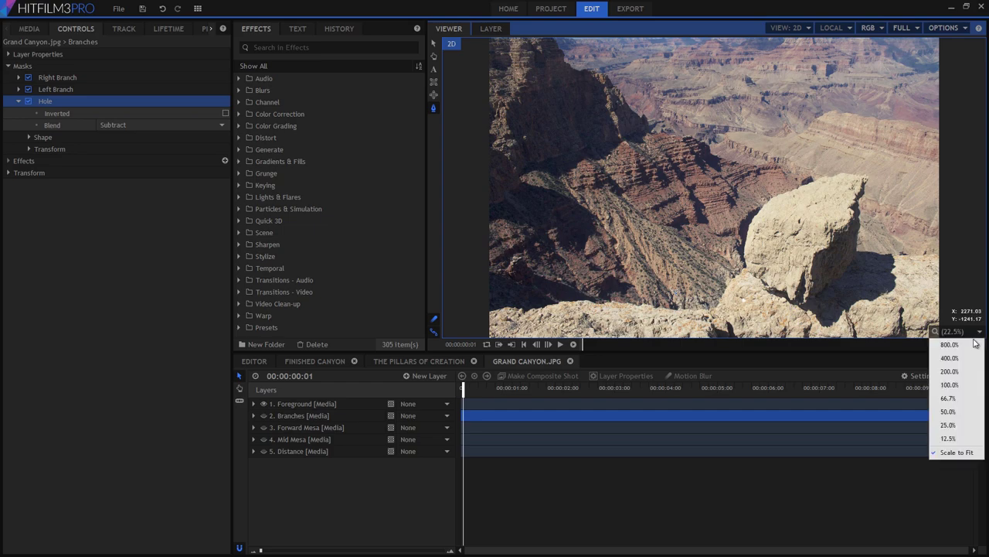
left_click(955, 384)
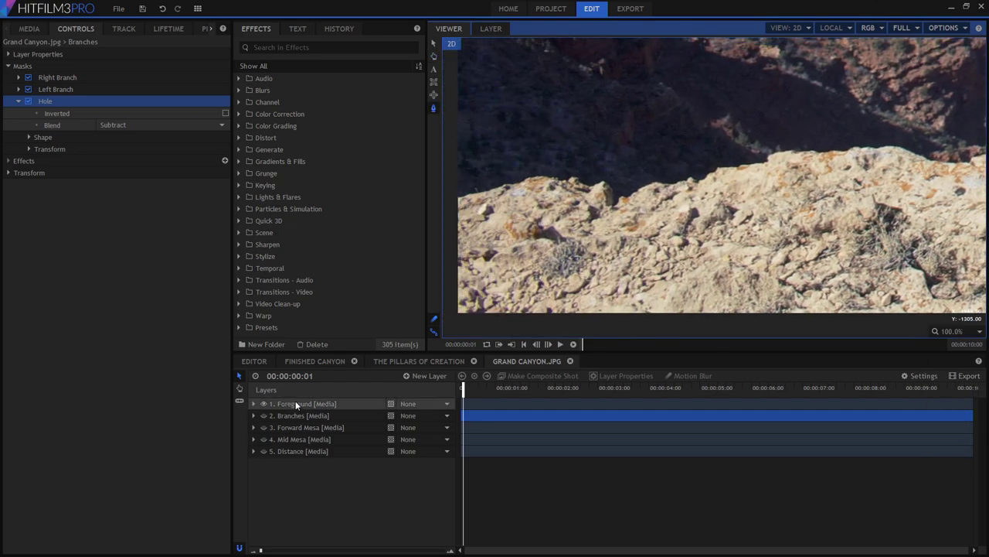
- Draw a freehand mask on Foreground along the bottom rock ledge
left_click(295, 402)
left_click(452, 195)
mouse_move(468, 197)
left_mouse_down()
mouse_move(532, 177)
mouse_move(607, 184)
mouse_move(618, 200)
mouse_move(726, 167)
mouse_move(782, 170)
mouse_move(786, 151)
mouse_move(900, 149)
mouse_move(925, 161)
mouse_move(568, 161)
mouse_move(634, 150)
mouse_move(762, 171)
mouse_move(806, 166)
mouse_move(829, 182)
mouse_move(617, 196)
mouse_move(594, 184)
mouse_move(813, 186)
left_mouse_up()
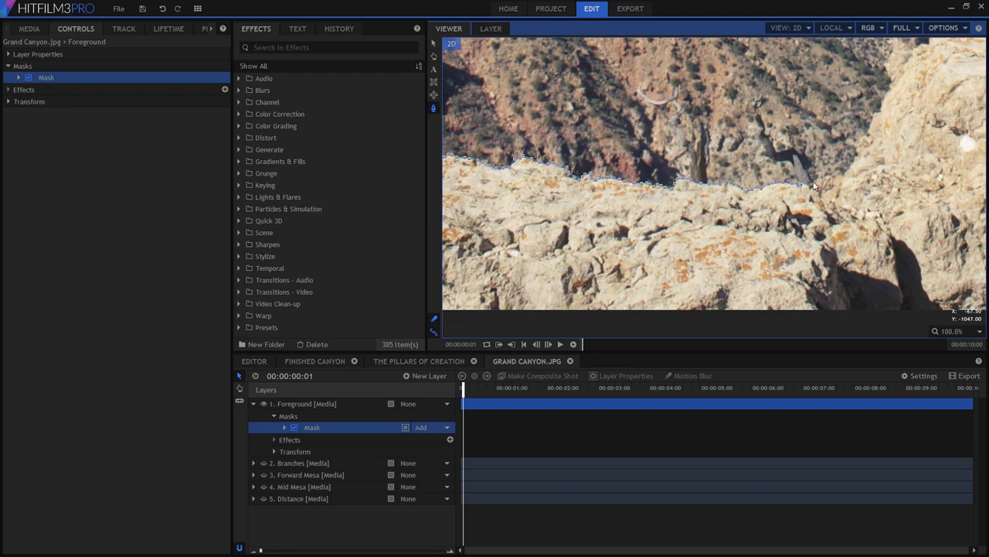
left_click_drag(875, 299, 901, 313)
key("ctrl+0")
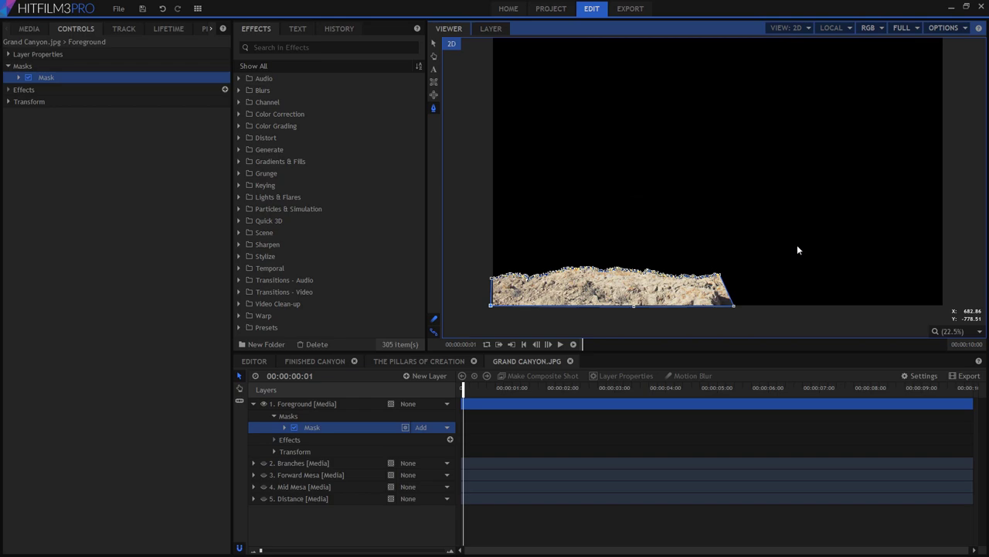
- Trace a second Foreground mask around the right boulder, then show the lower layers again
left_click(262, 498)
left_click(310, 404)
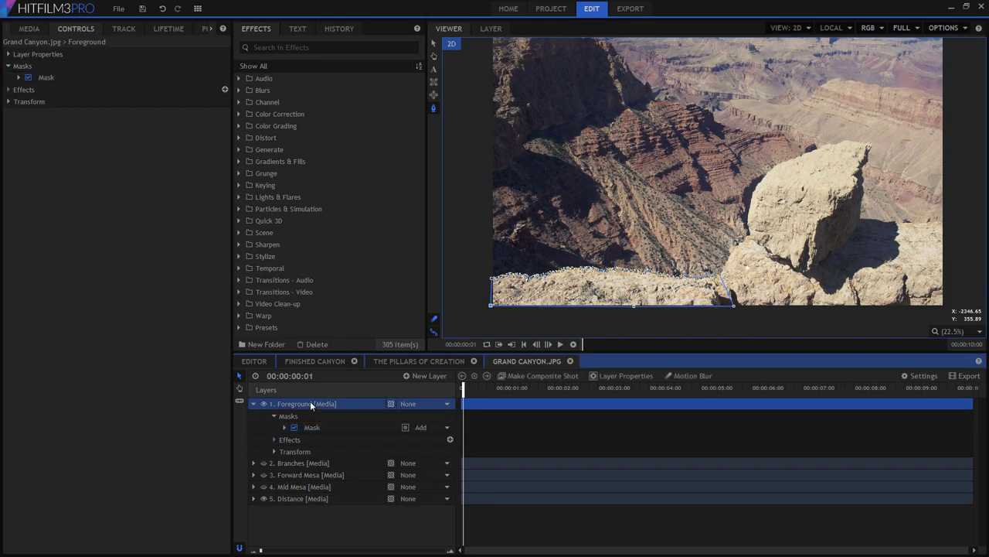
left_click(980, 331)
left_click(951, 382)
mouse_move(566, 236)
left_mouse_down()
mouse_move(647, 109)
mouse_move(741, 77)
left_mouse_up()
mouse_move(577, 309)
left_mouse_down()
mouse_move(566, 261)
mouse_move(580, 175)
mouse_move(654, 97)
left_mouse_up()
mouse_move(563, 239)
left_mouse_down()
mouse_move(603, 194)
mouse_move(863, 96)
left_mouse_up()
left_click_drag(863, 96, 942, 79)
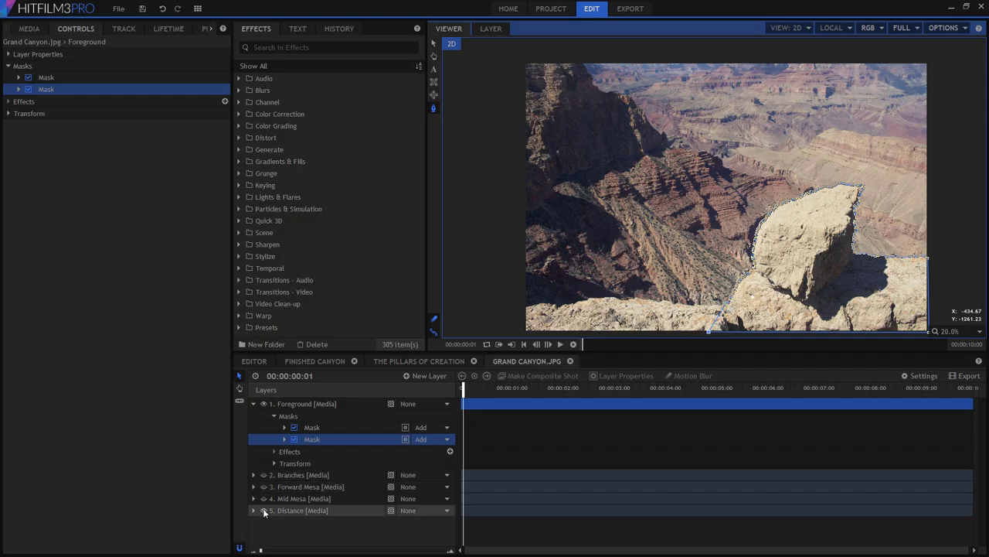
left_click(301, 404)
left_click_drag(263, 474, 263, 510)
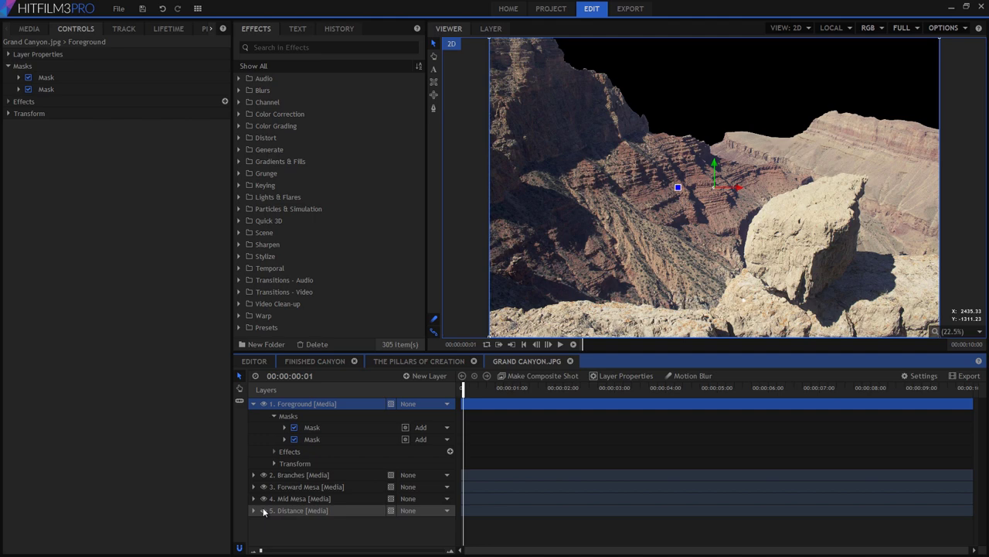
- Save the project, then make all five canyon layers 3D planes and add a camera
left_click(118, 9)
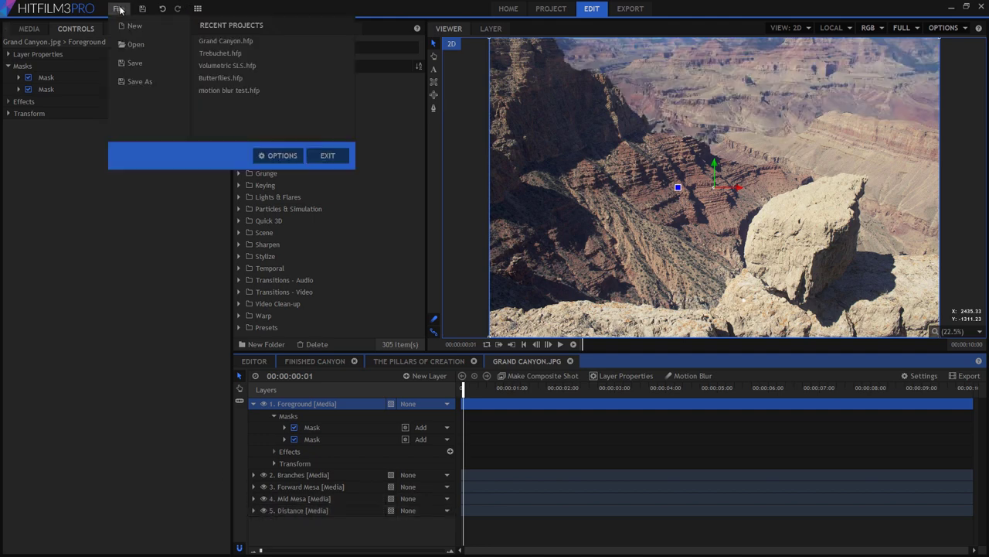
left_click(133, 69)
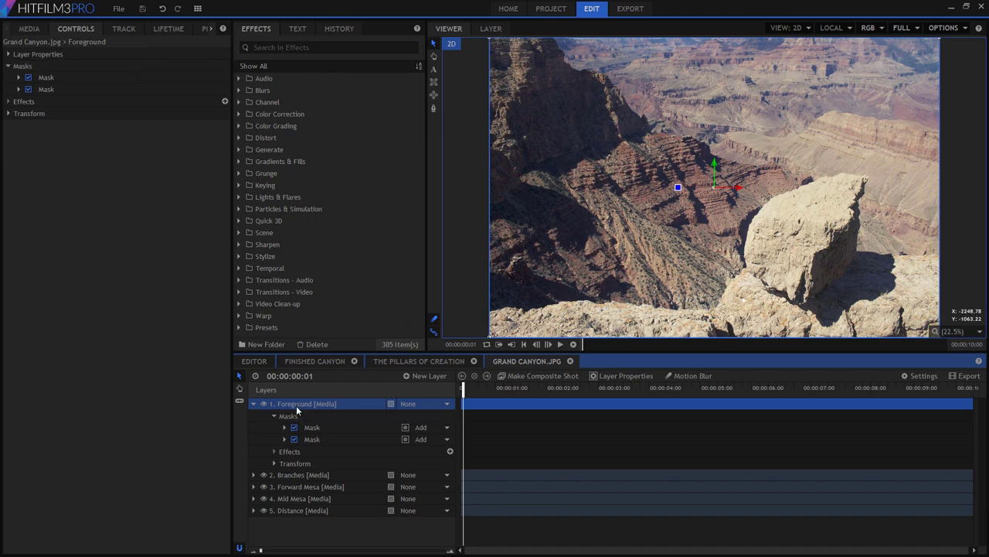
left_click(292, 512, "shift")
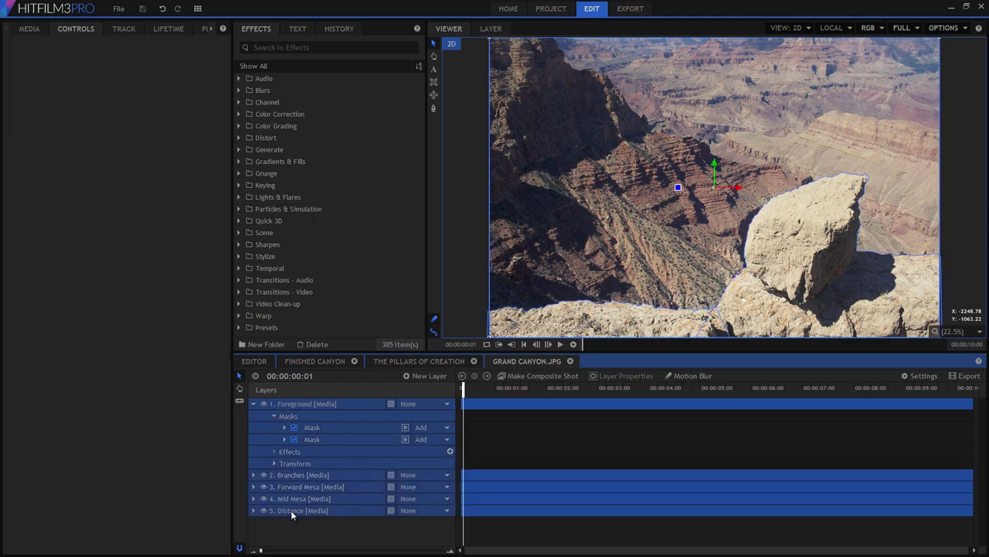
left_click(395, 511)
left_click(409, 537)
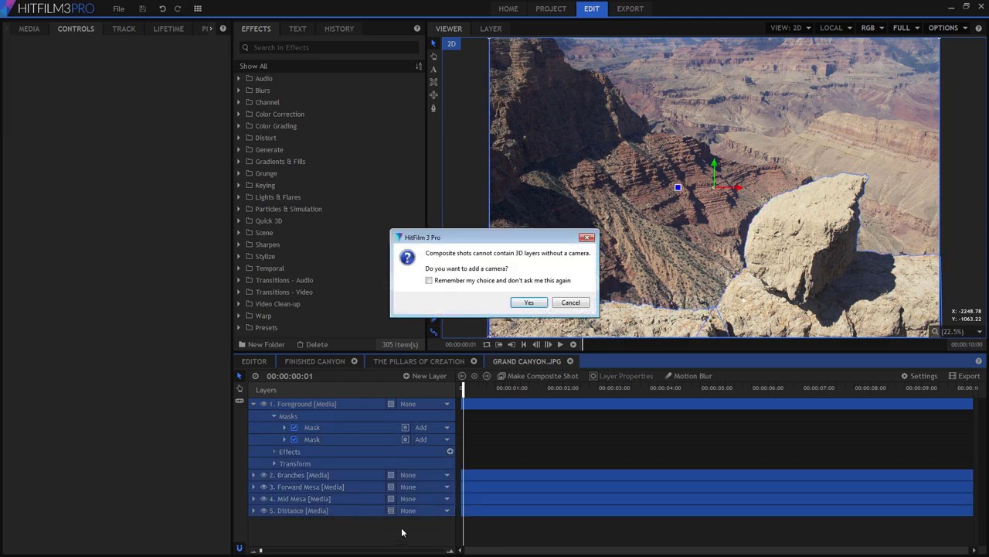
left_click(529, 303)
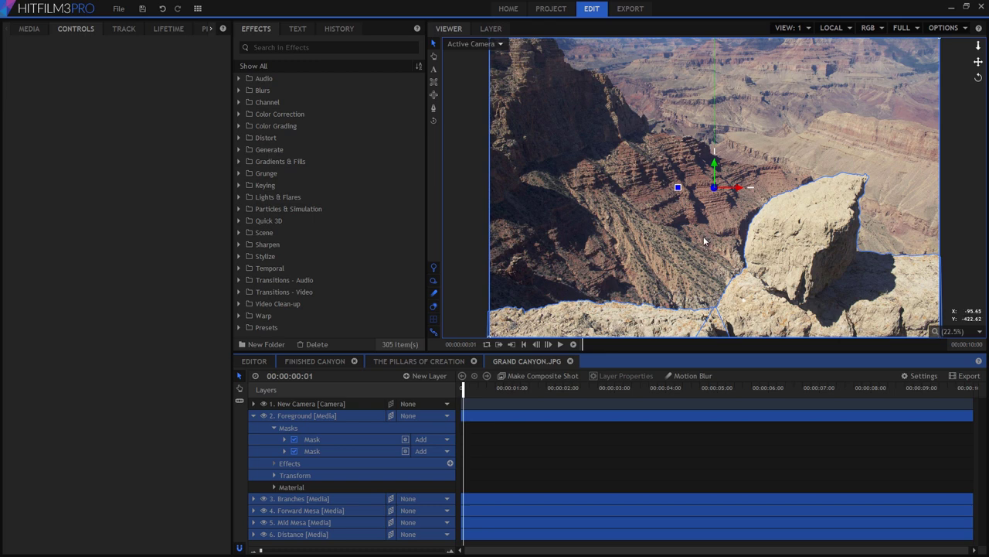
- Set the composite shot size to 1920 × 1080
left_click(923, 375)
left_click(475, 213)
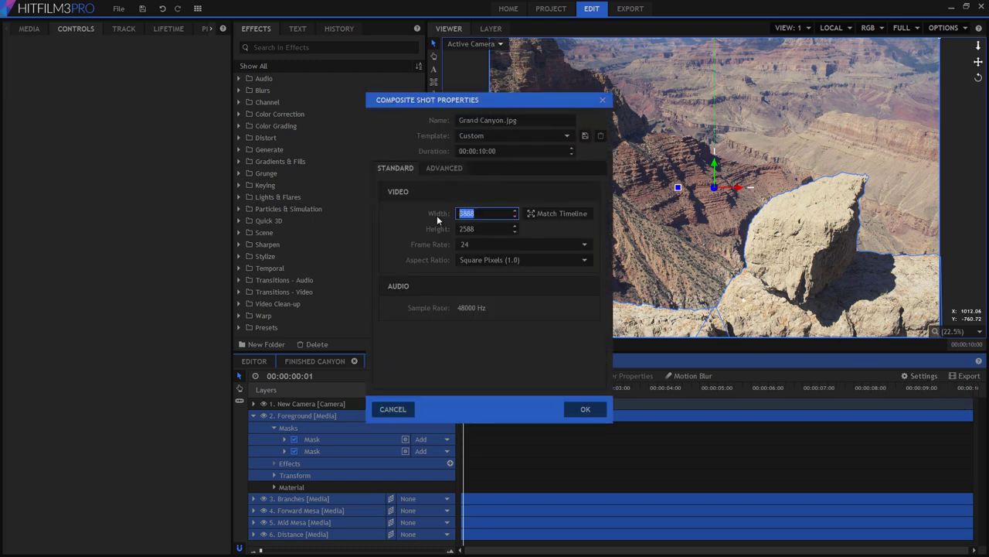
type("1920")
key("Tab")
type("1080")
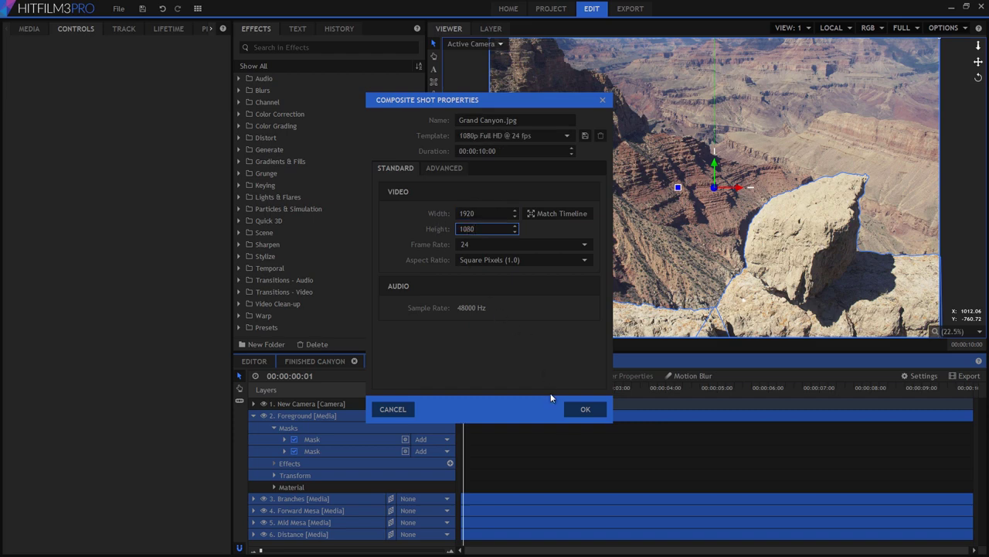
left_click(581, 411)
- Set the Distance layer to Position Z -7000 and scale 140%
left_click(310, 417)
left_click(254, 416)
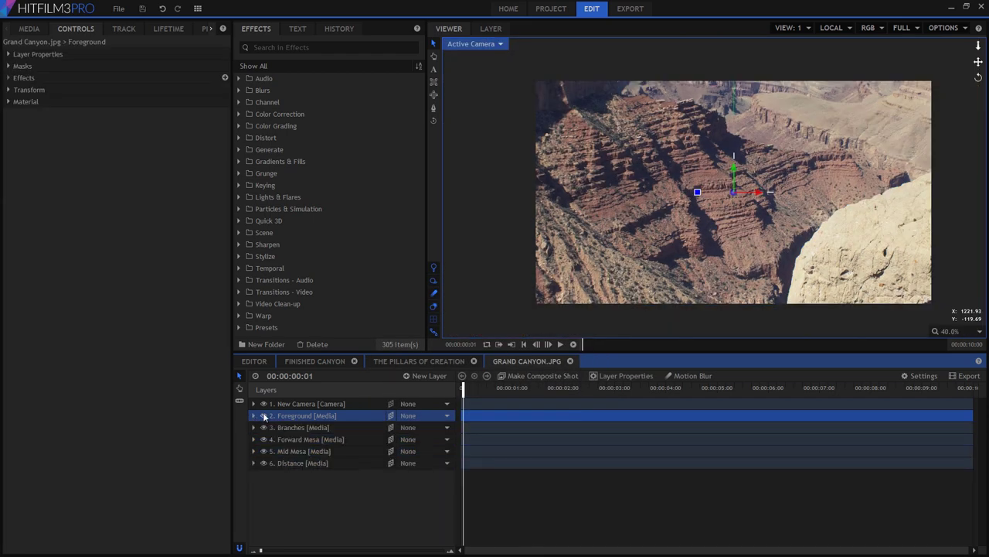
left_click(299, 463)
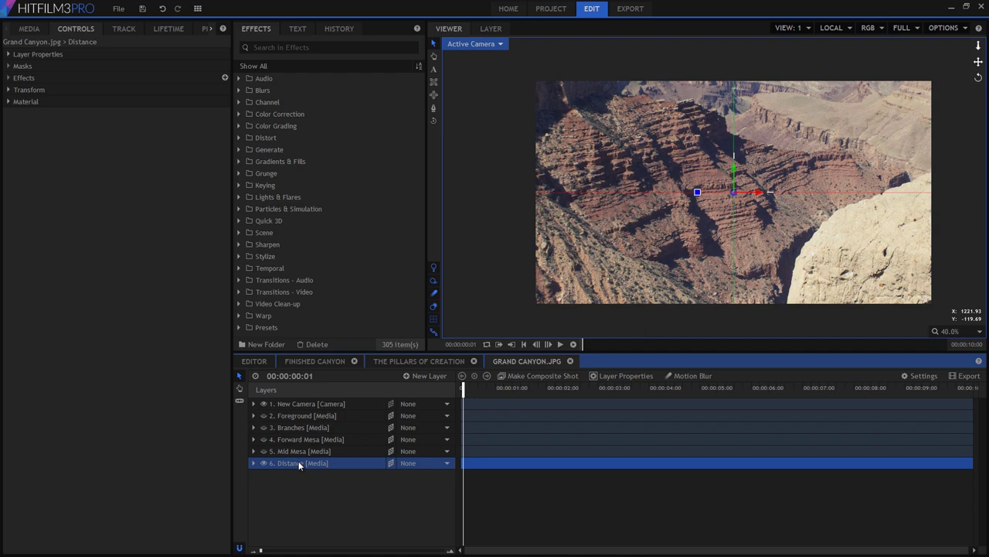
left_click(31, 90)
left_click(223, 124)
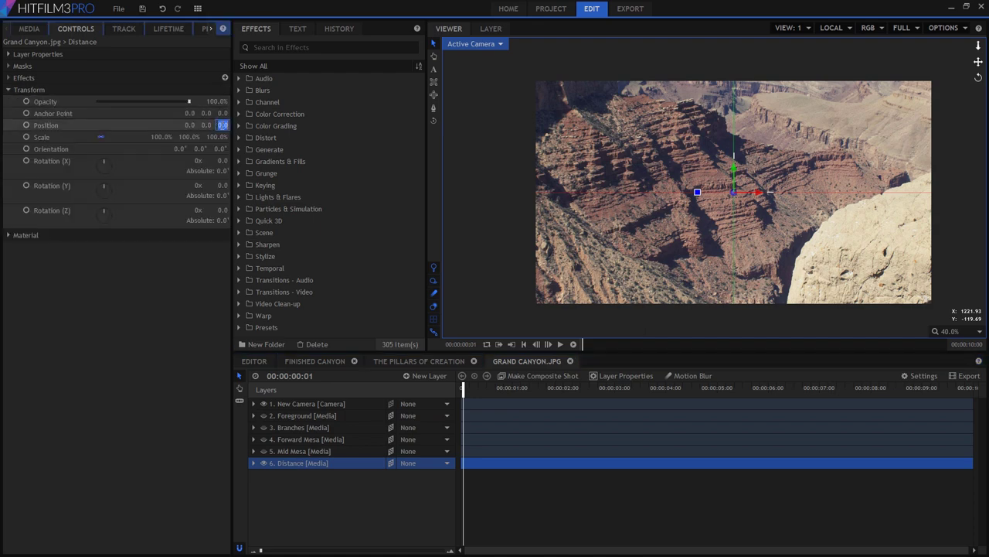
type("-7000")
key("Return")
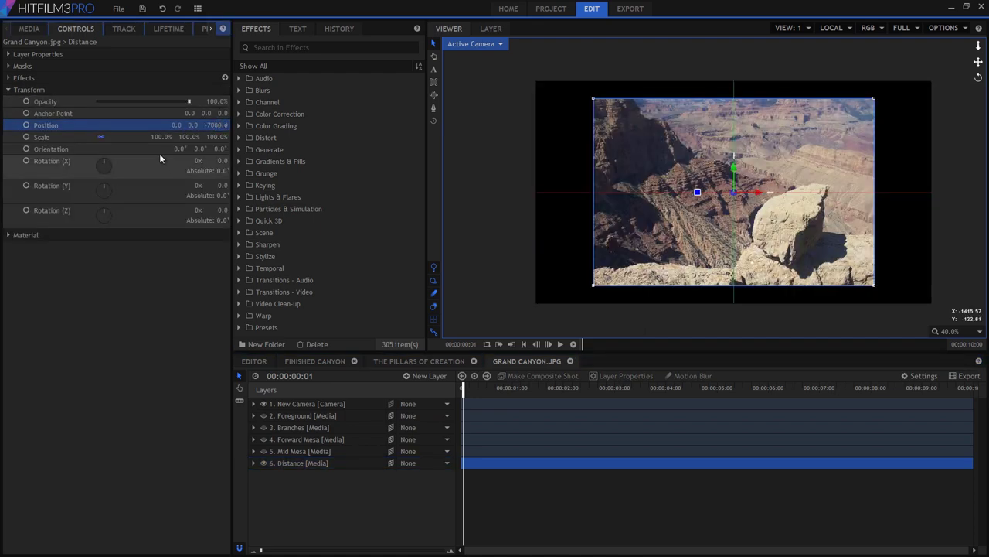
left_click(161, 137)
type("140")
key("Return")
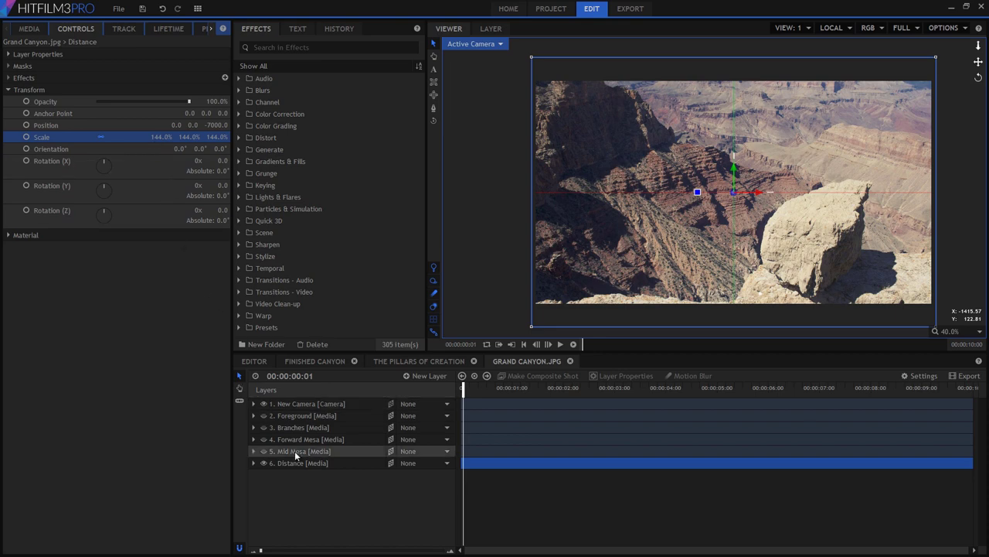
- Move Mid Mesa to Z -6000 at about 130% scale and Forward Mesa to Z -4000
left_click(294, 452)
left_click(264, 451)
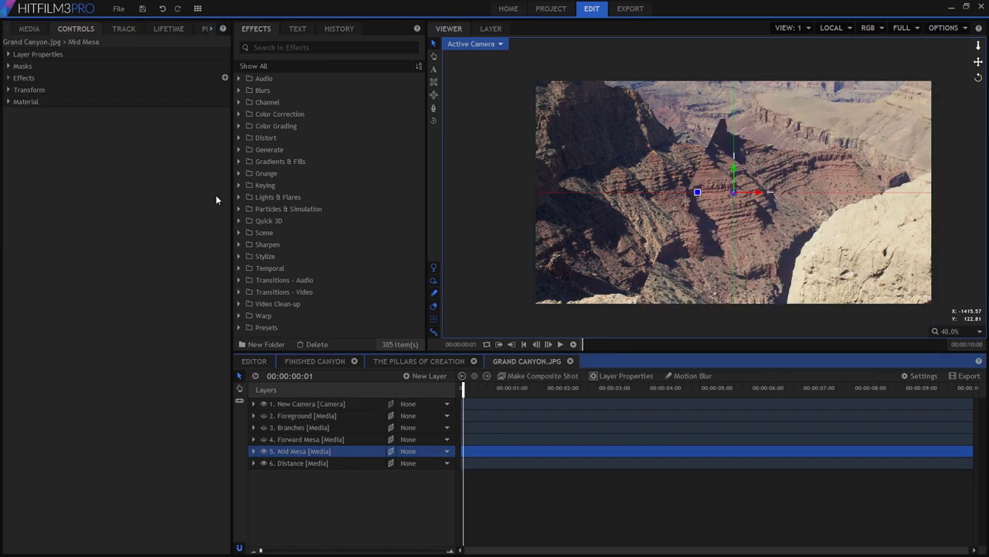
left_click(23, 90)
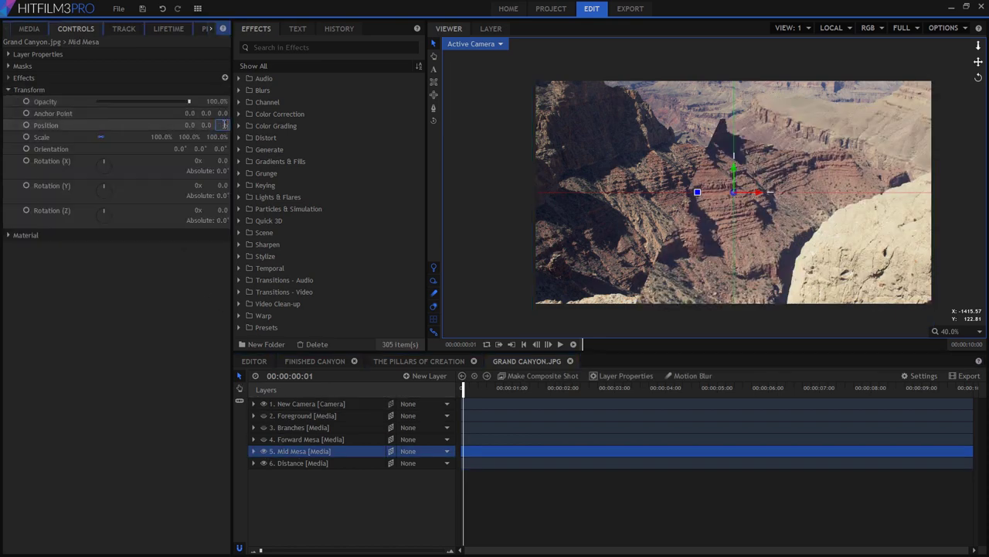
key("Return")
left_click_drag(153, 137, 179, 137)
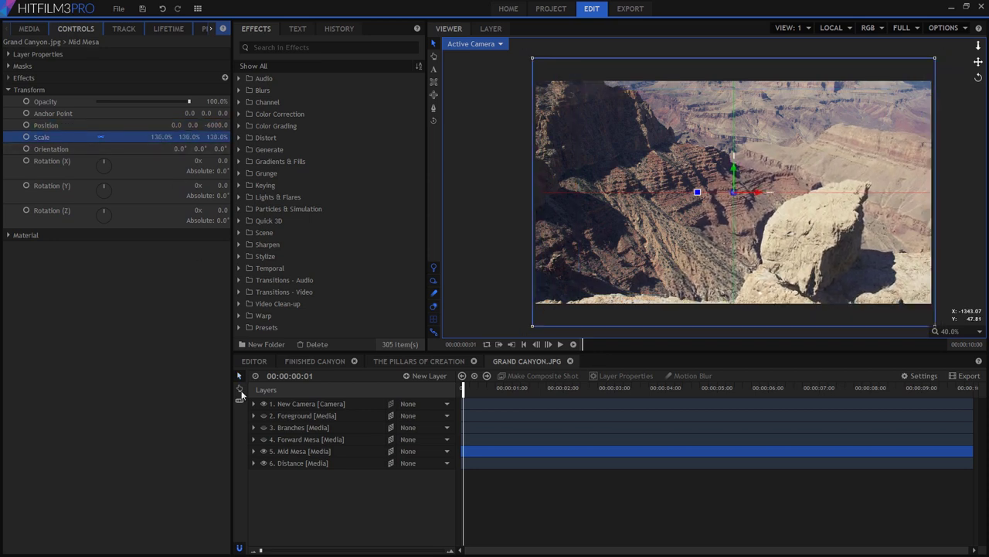
left_click(297, 439)
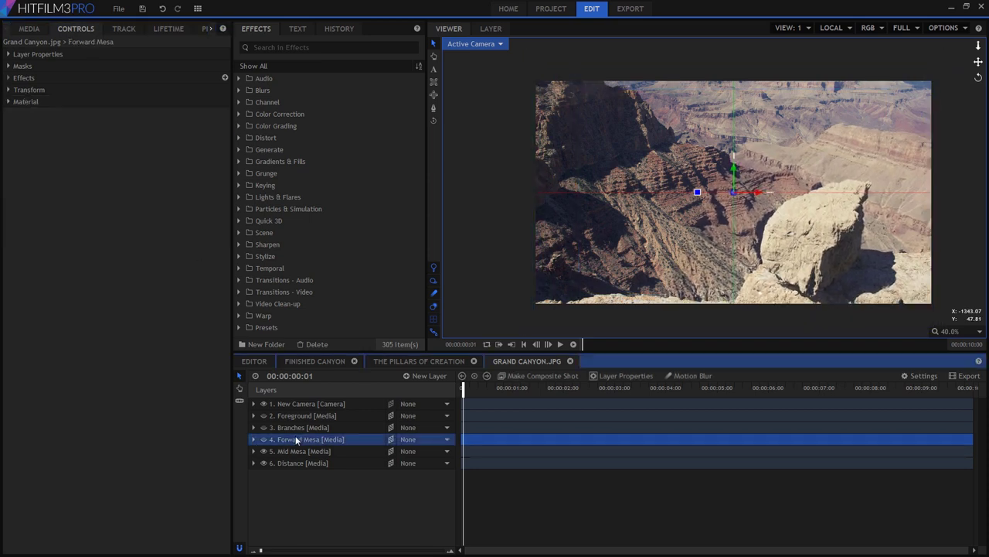
left_click(28, 90)
left_click_drag(223, 125, 215, 124)
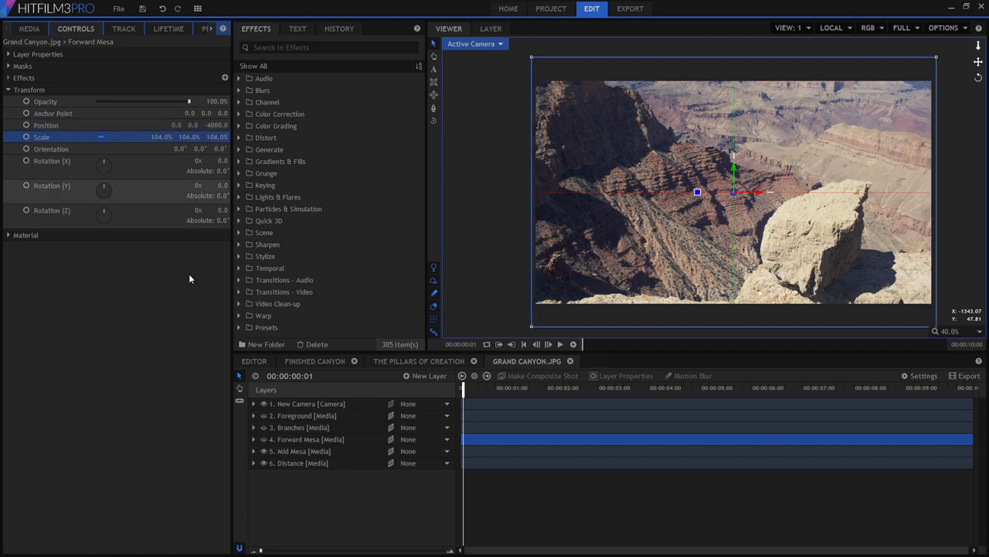
- Push the Foreground layer to Z -3000 and reduce its scale to 90%
left_click(267, 418)
left_click(264, 416)
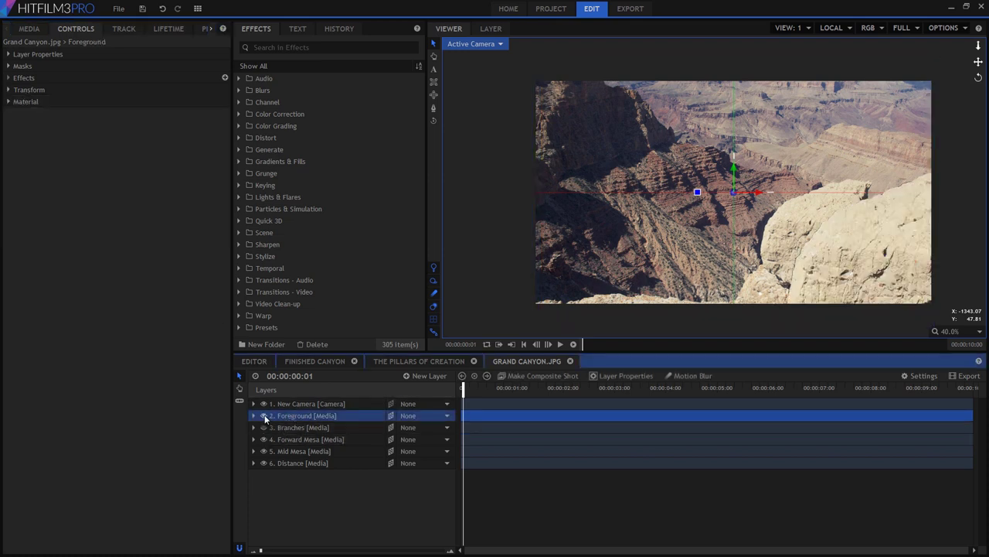
left_click(20, 90)
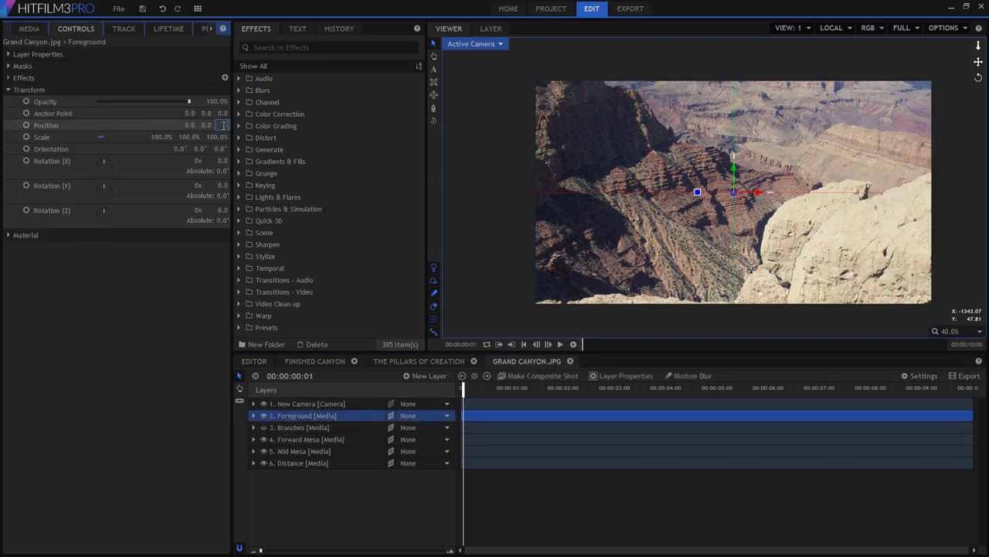
type("-3000")
key("Return")
left_click(162, 136)
type("90")
key("Return")
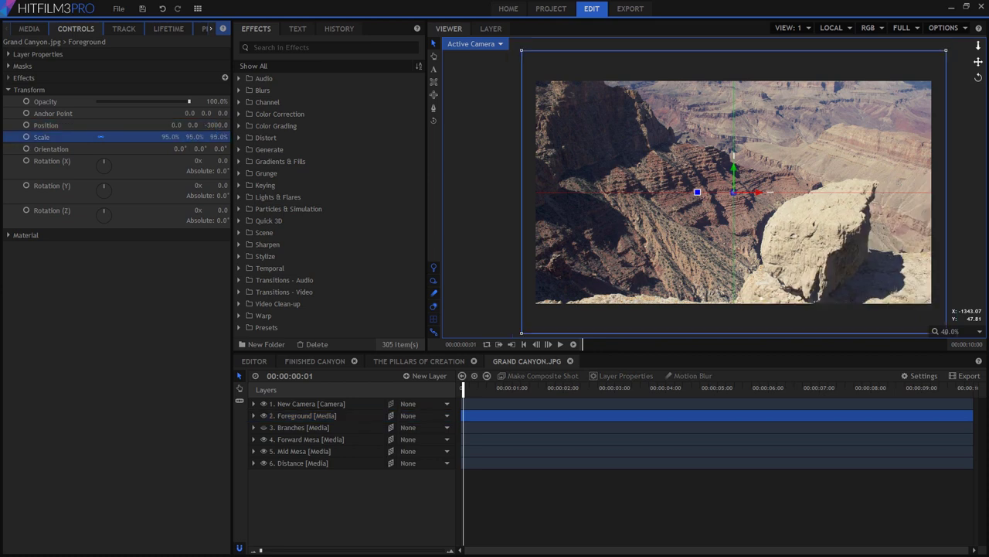
- Set Branches to Z -3100 at 92% scale, then dolly the camera toward the canyon
left_click(294, 430)
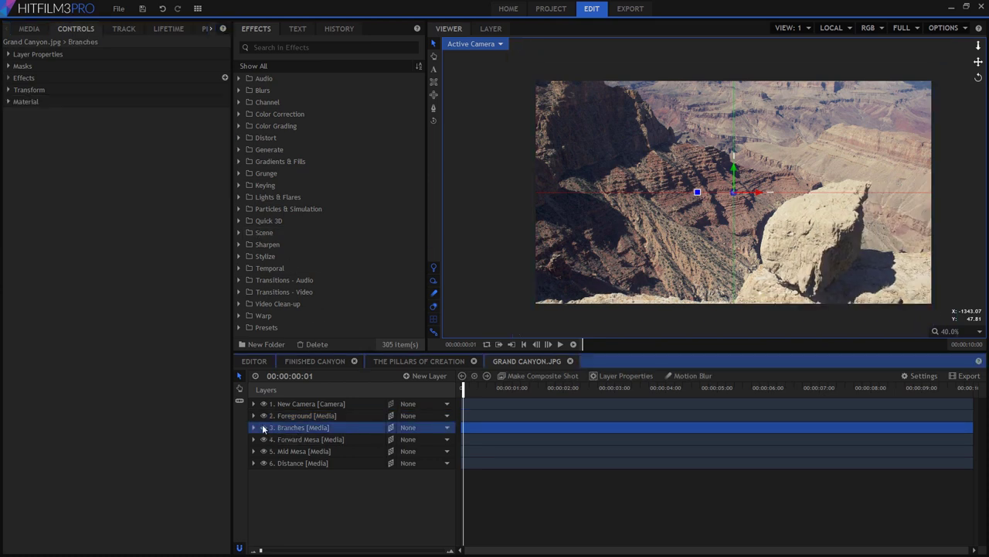
left_click(9, 90)
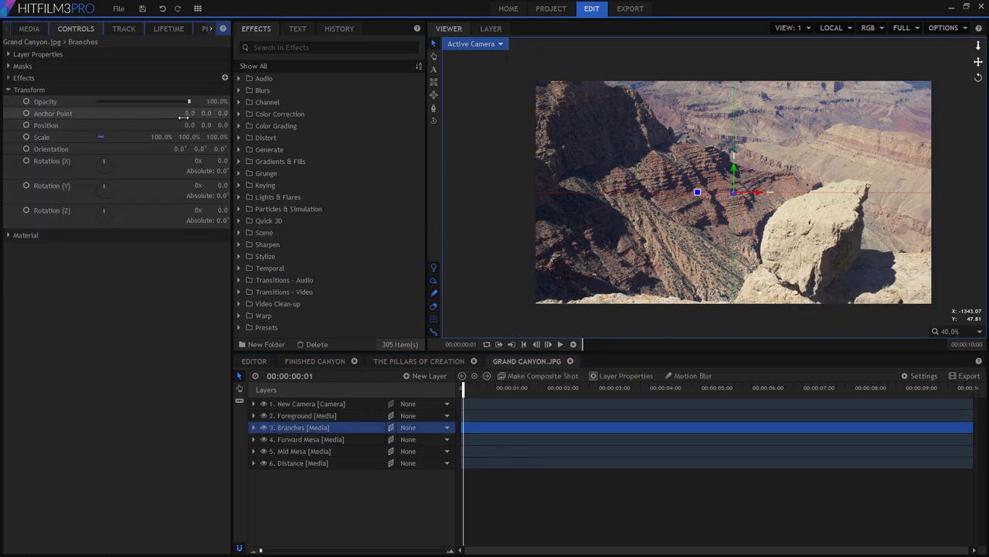
left_click(222, 125)
type("-3100")
key("Return")
left_click_drag(219, 137, 166, 135)
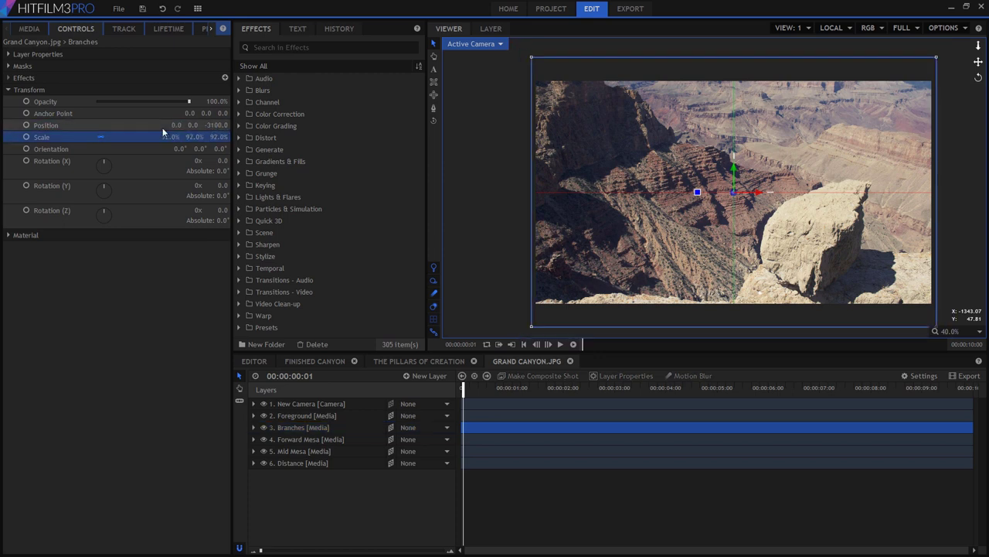
left_click(703, 392)
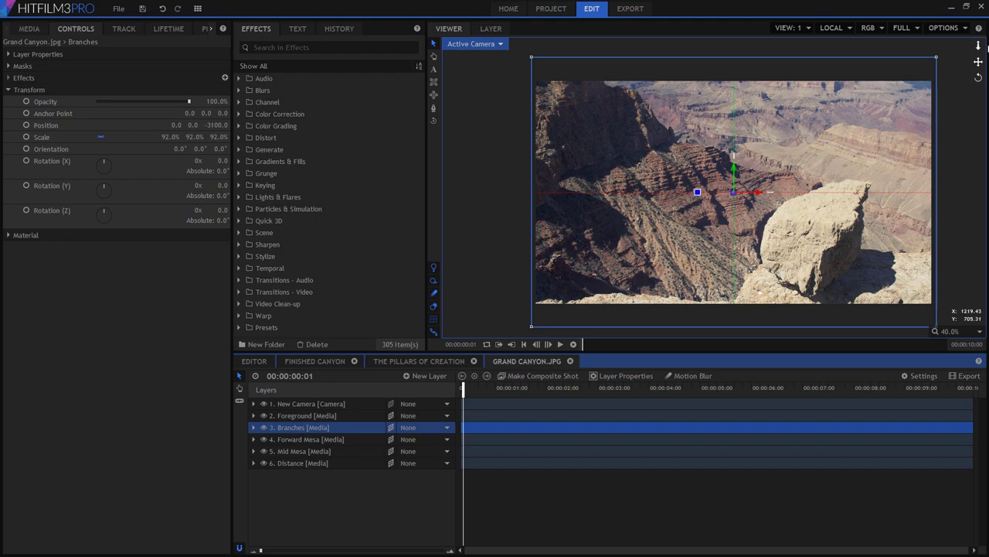
left_click_drag(978, 48, 671, 311)
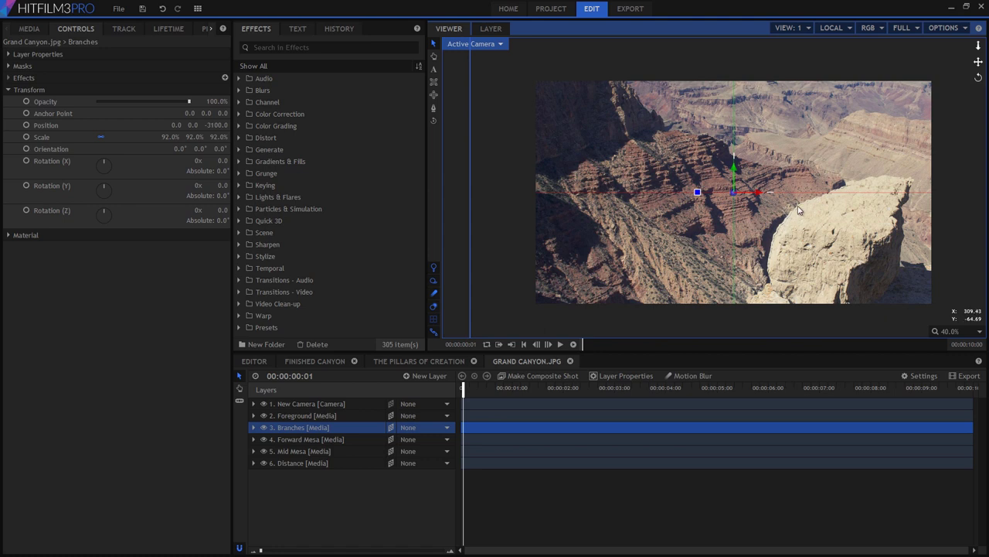
- Revert to the last 'Set Asset Layer Scale' history entry, then select the Distance layer
left_click(342, 32)
left_click(280, 316)
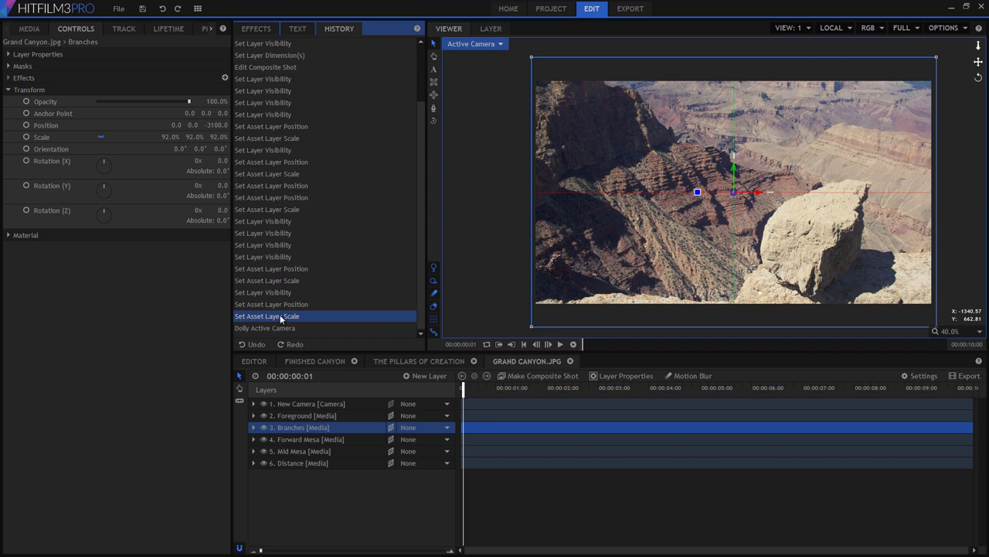
left_click(268, 33)
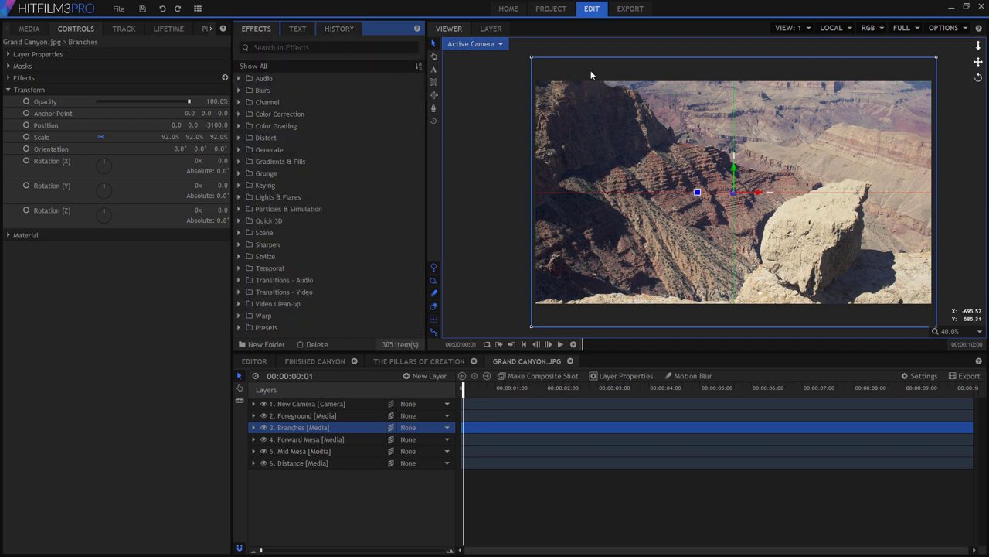
left_click(293, 463)
- Lower Distance, parent Branches to 2. Foreground, and raise Foreground in the camera view
left_click_drag(735, 170, 733, 189)
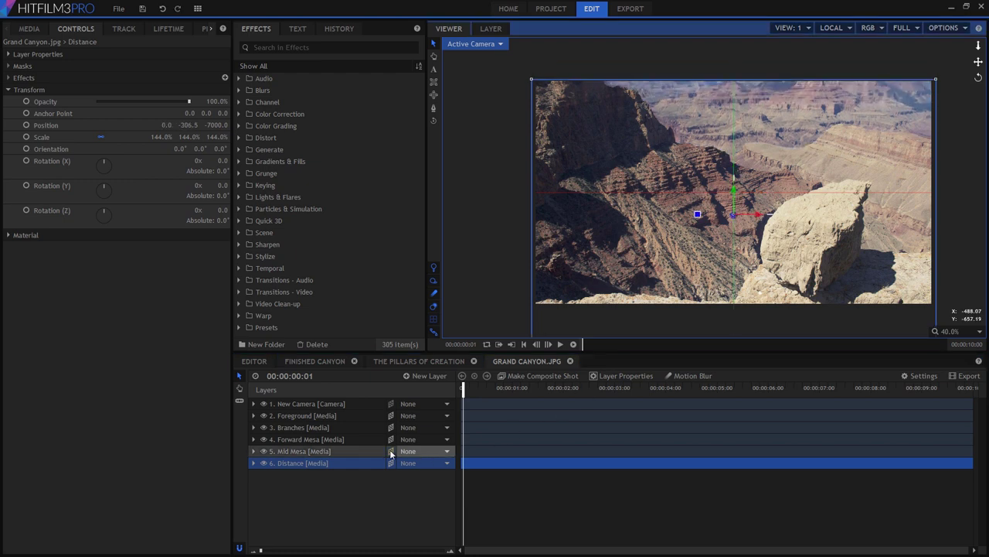
left_click(411, 428)
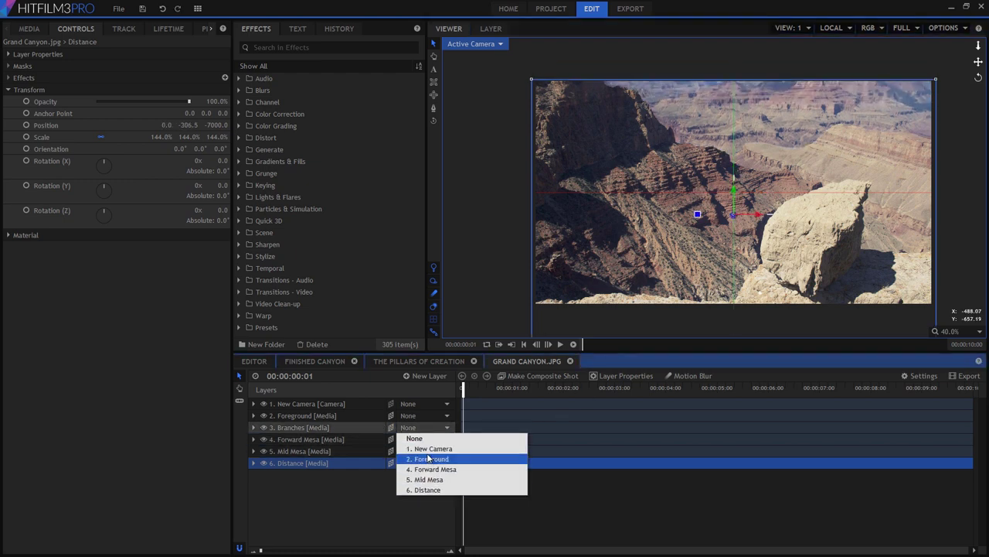
left_click(432, 458)
left_click(312, 418)
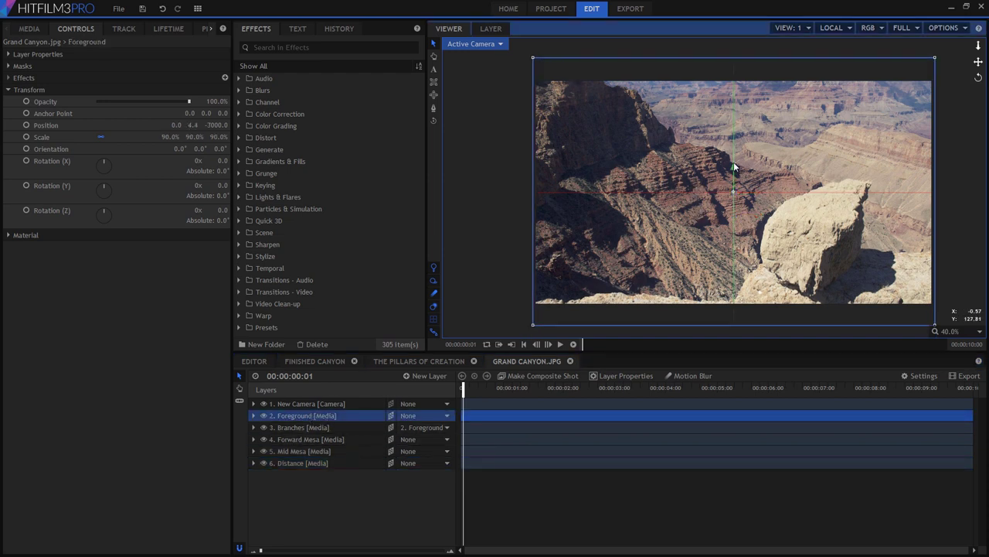
left_click_drag(734, 161, 739, 181)
left_click(309, 439)
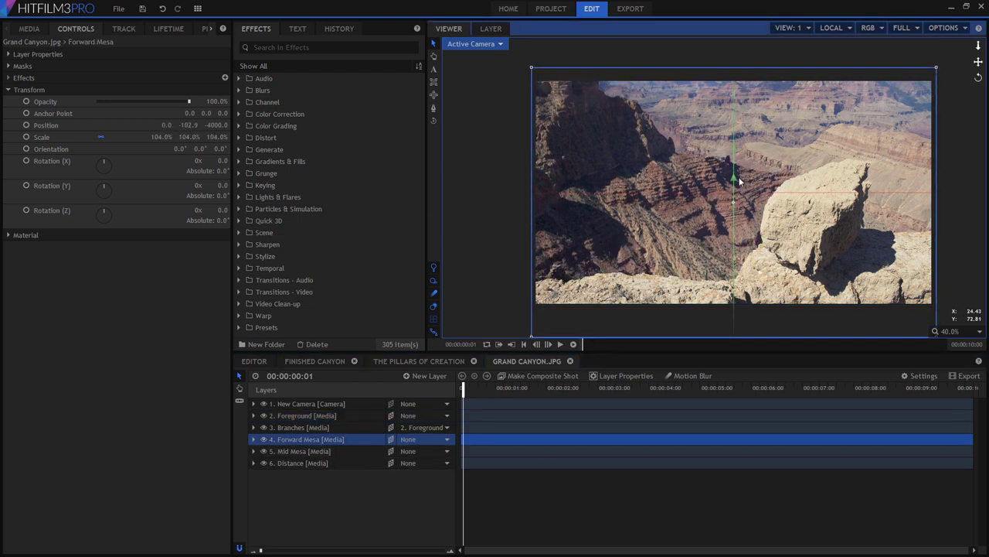
left_click(267, 450)
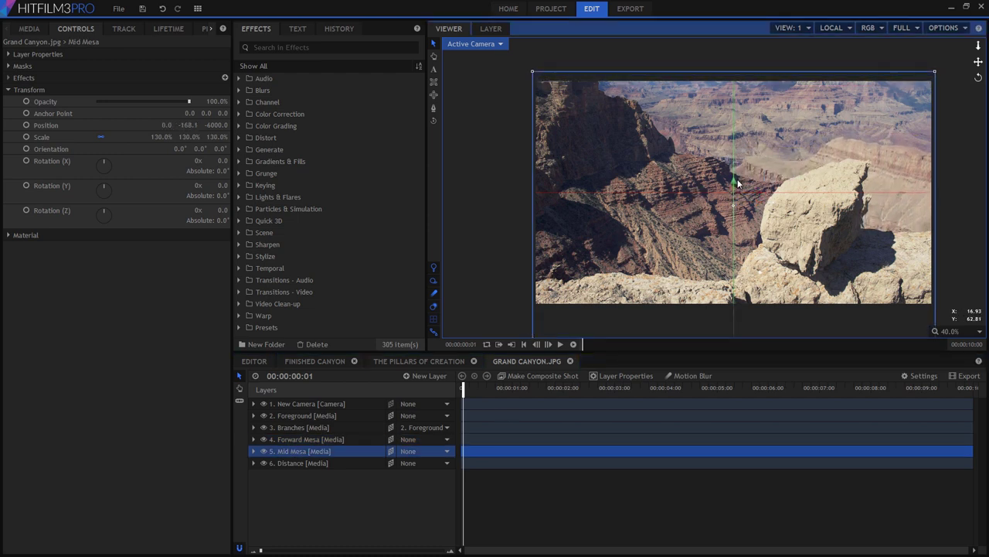
- Scrub the New Camera's Position Z down to about 315 to frame the canyon tightly
left_click(298, 404)
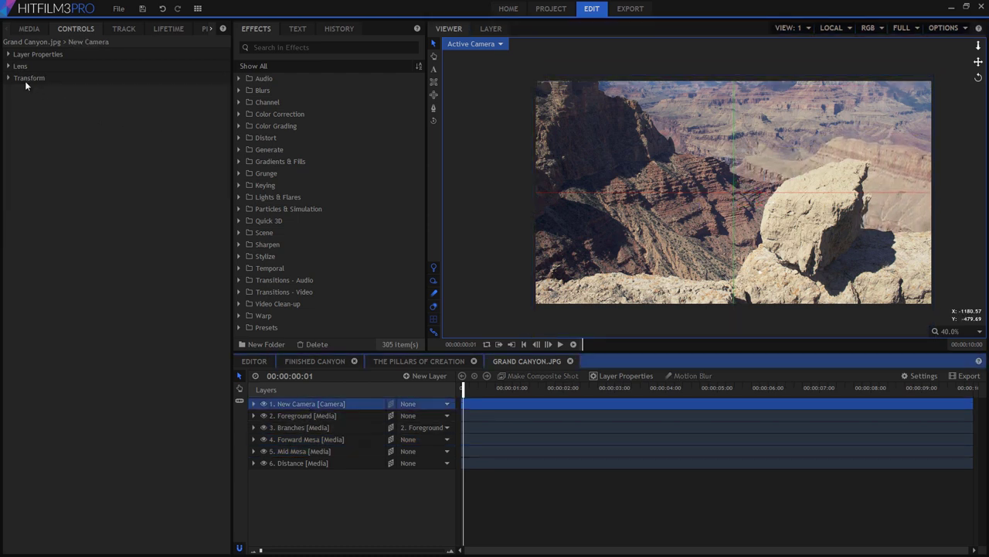
left_click_drag(217, 90, 175, 90)
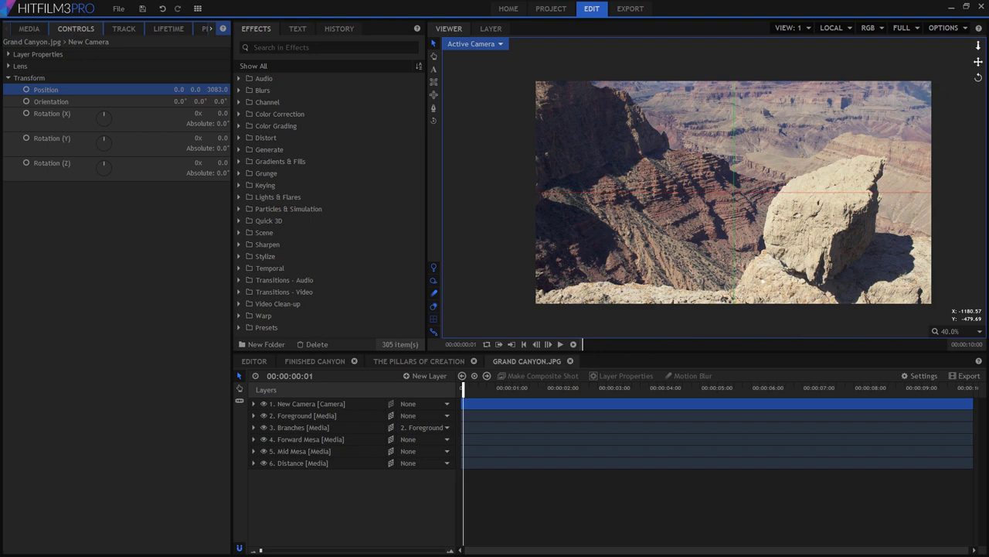
left_click_drag(215, 89, 170, 89)
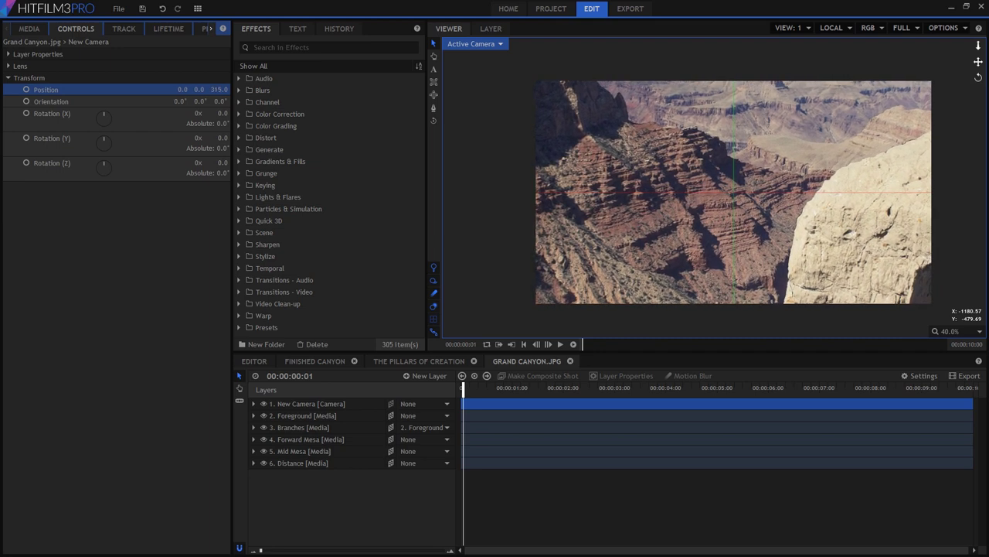
- Revert the camera via the 'Edit position' history entry, then move it to Z 1851.5 at the last frame
left_click(332, 30)
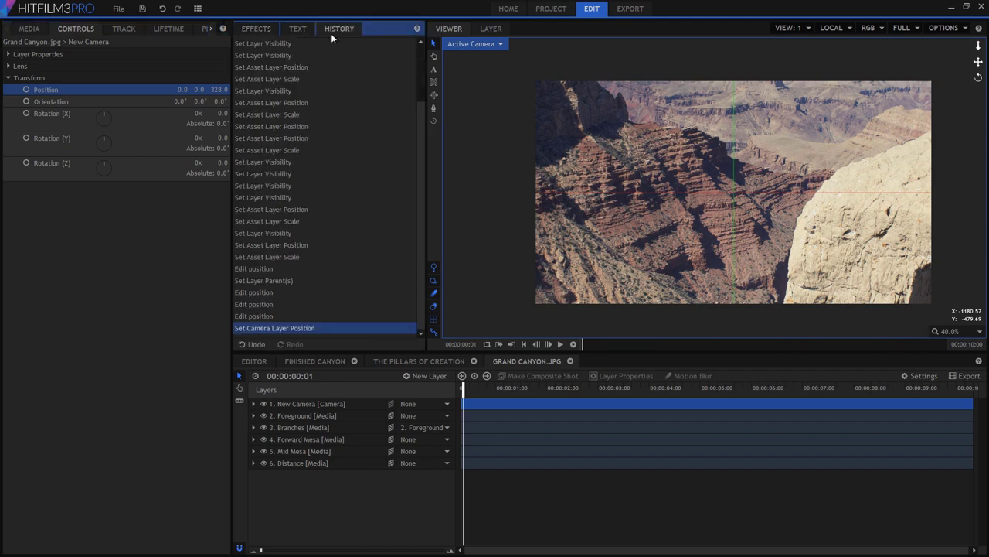
left_click(266, 315)
left_click(250, 29)
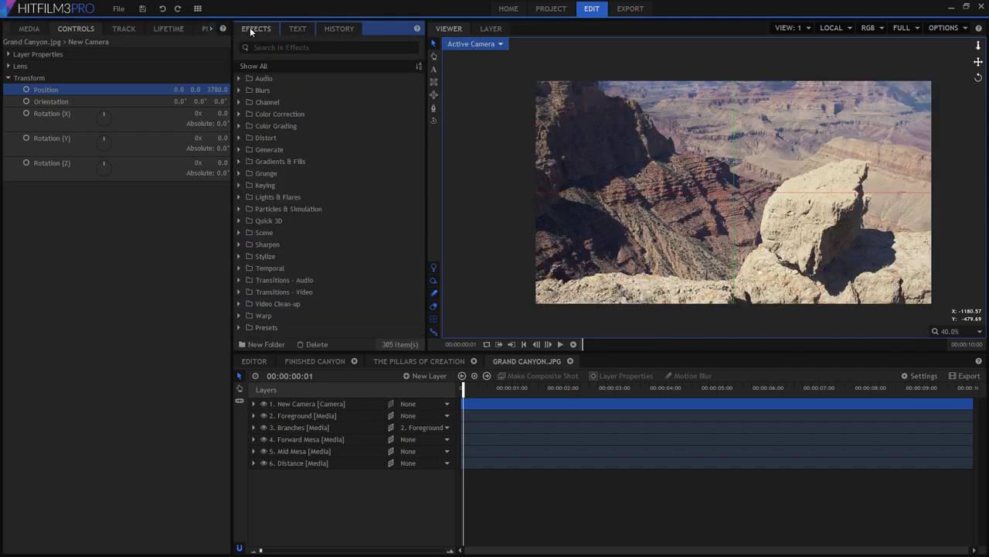
left_click_drag(464, 386, 451, 386)
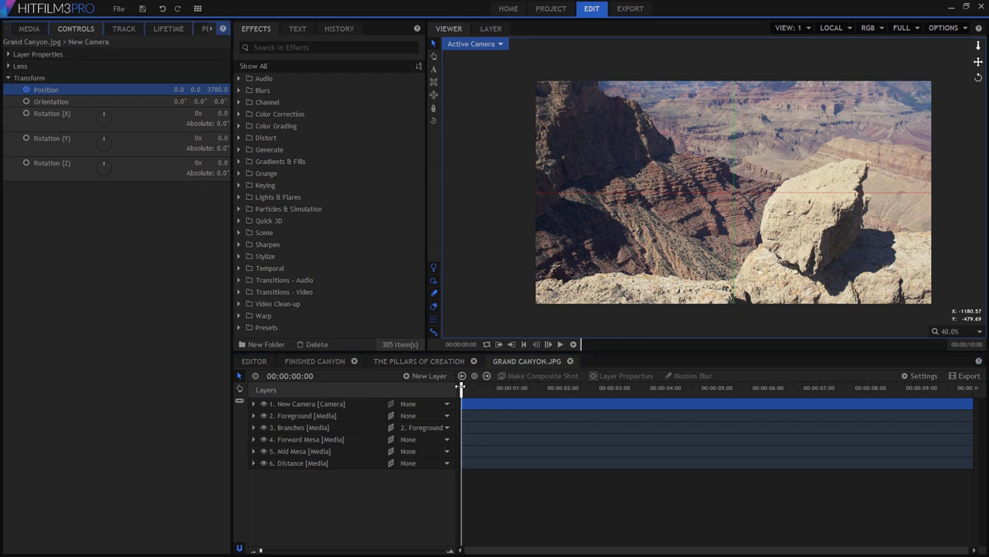
left_click_drag(732, 386, 971, 379)
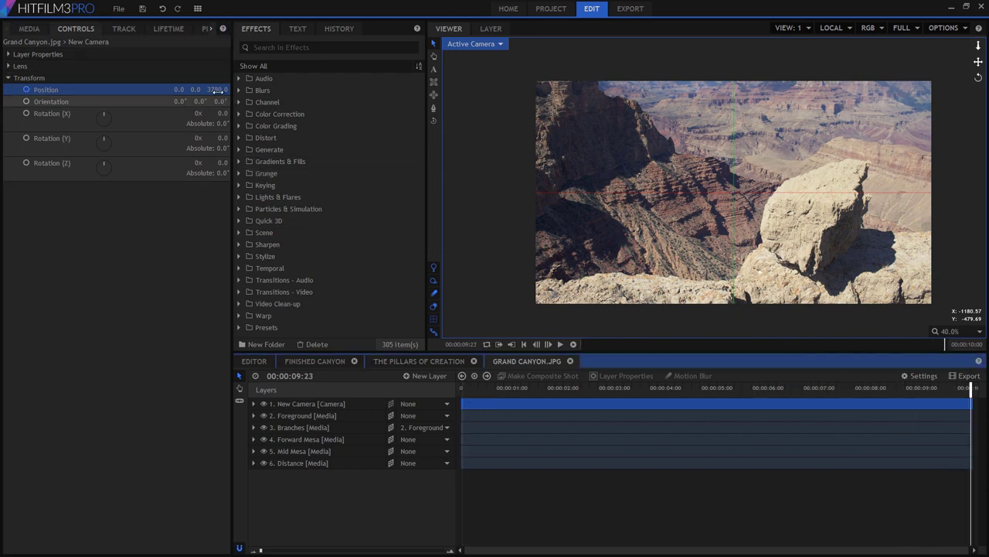
left_click_drag(218, 90, 166, 83)
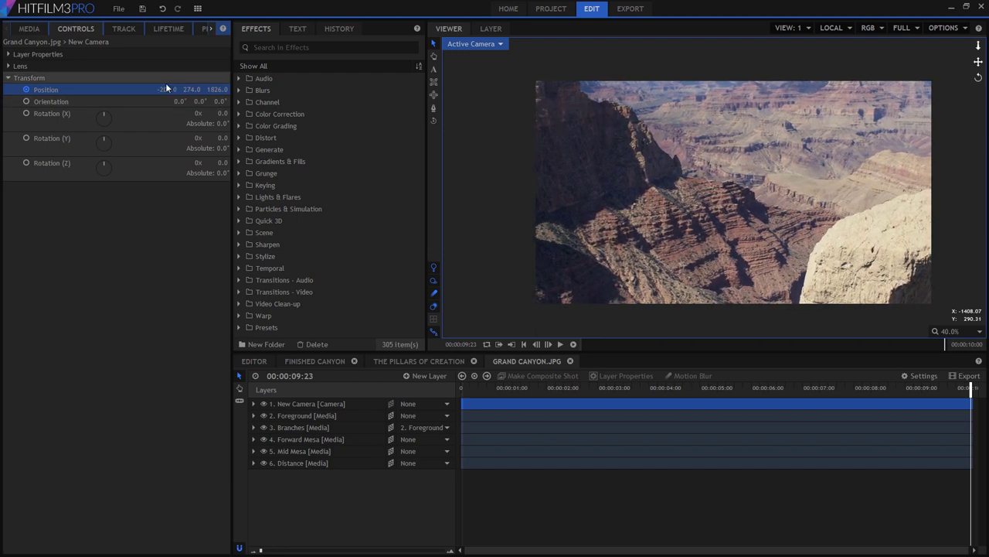
- Preview the camera push-in from the first frame
left_click_drag(579, 392, 424, 388)
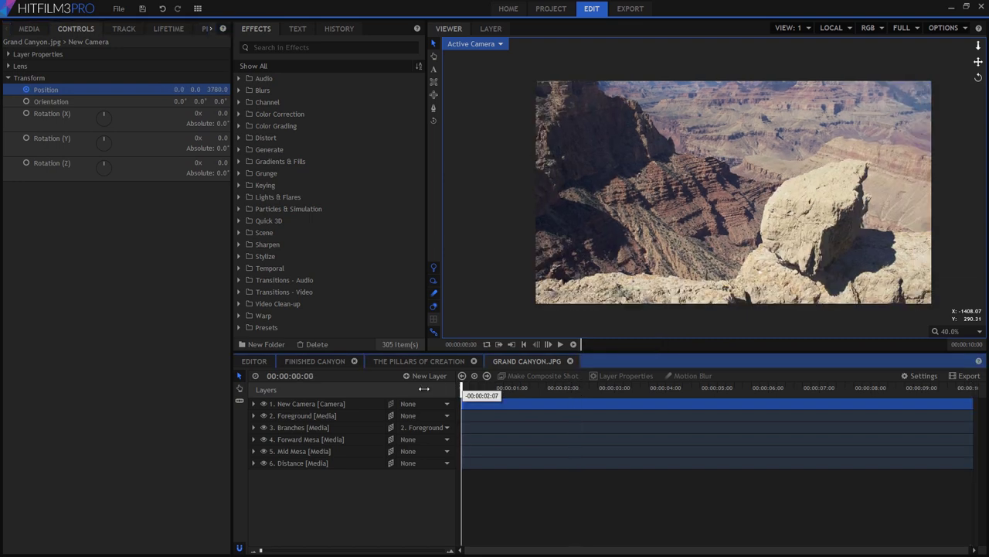
left_click(562, 345)
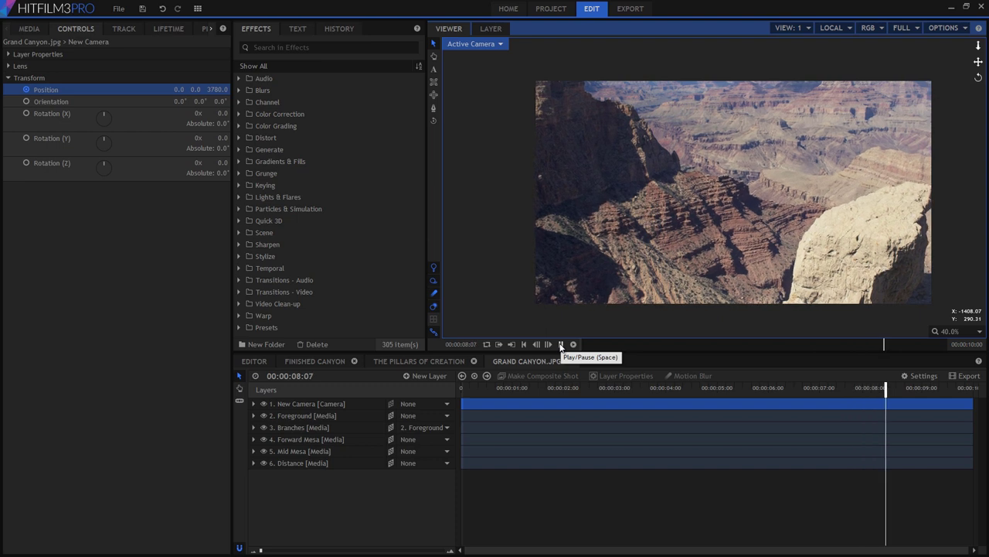
left_click(561, 345)
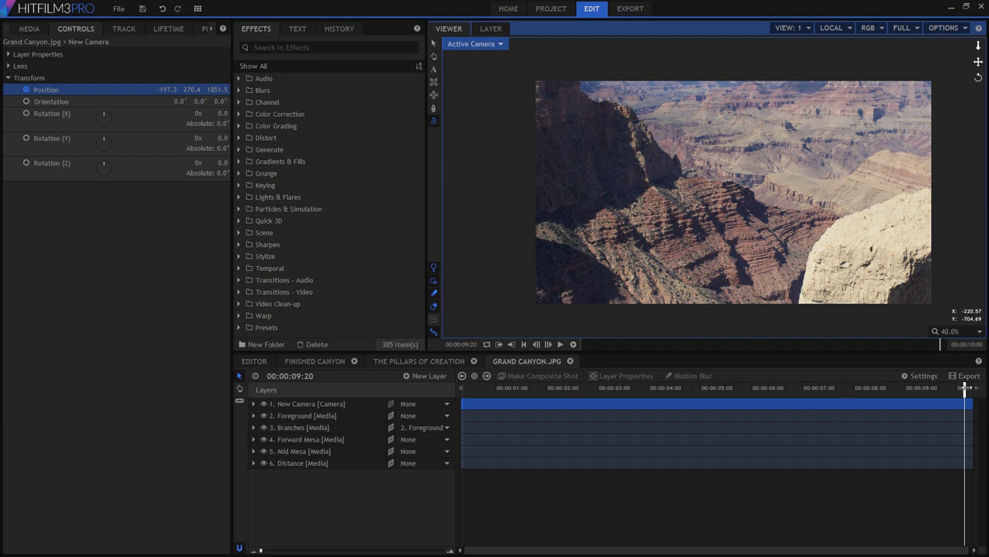
left_click_drag(965, 389, 379, 377)
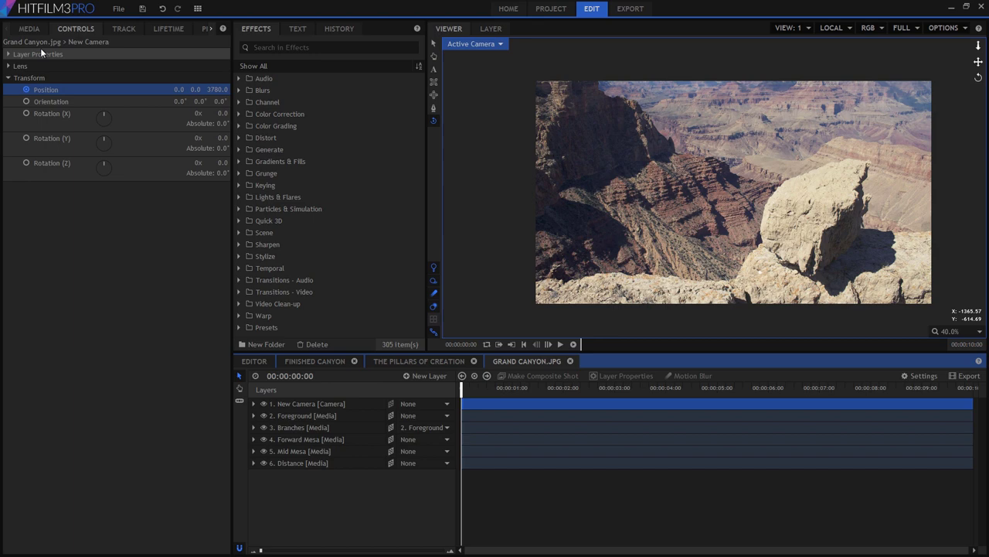
- Add Tree.jpg to the comp as a 3D plane scaled to 67%
left_click(29, 29)
left_click(57, 317)
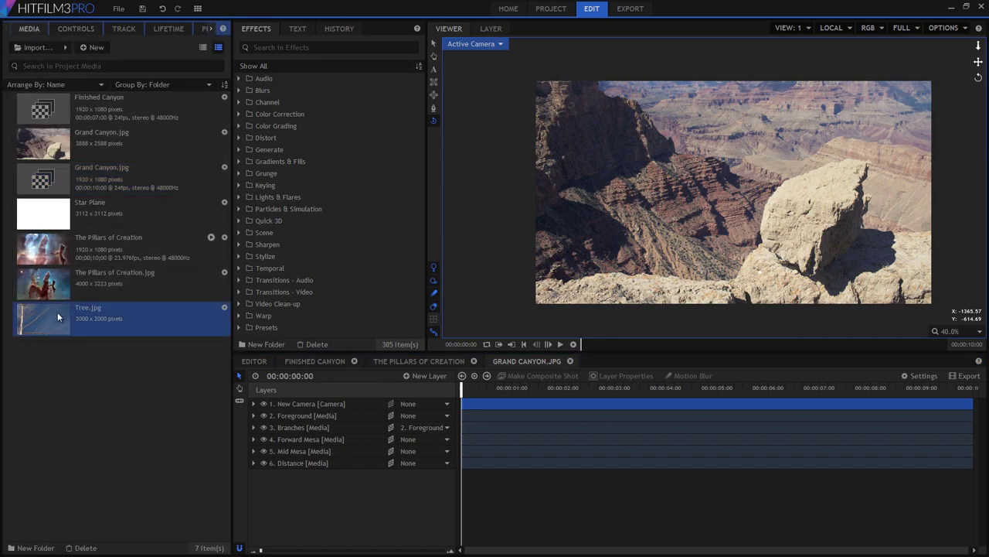
left_click_drag(59, 310, 296, 412)
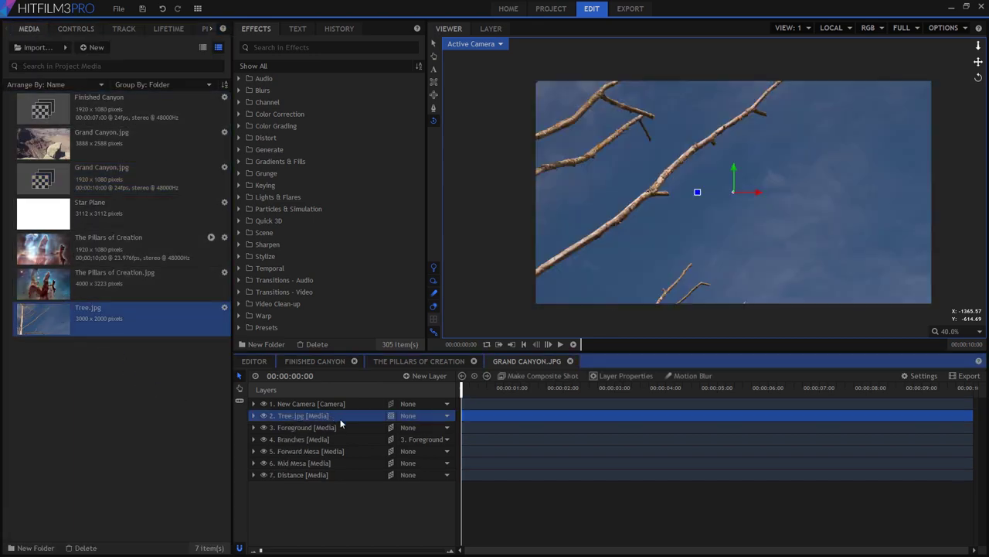
left_click(409, 442)
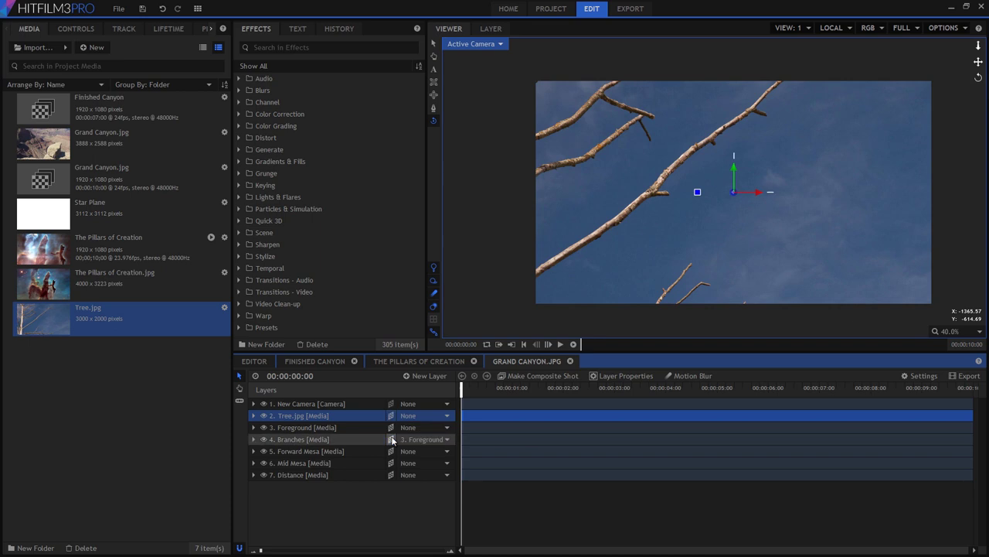
double_click(321, 415)
left_click_drag(387, 499, 367, 484)
- Apply Chroma Key to the tree layer and sample its blue sky as the key colour
left_click(309, 47)
type("chro")
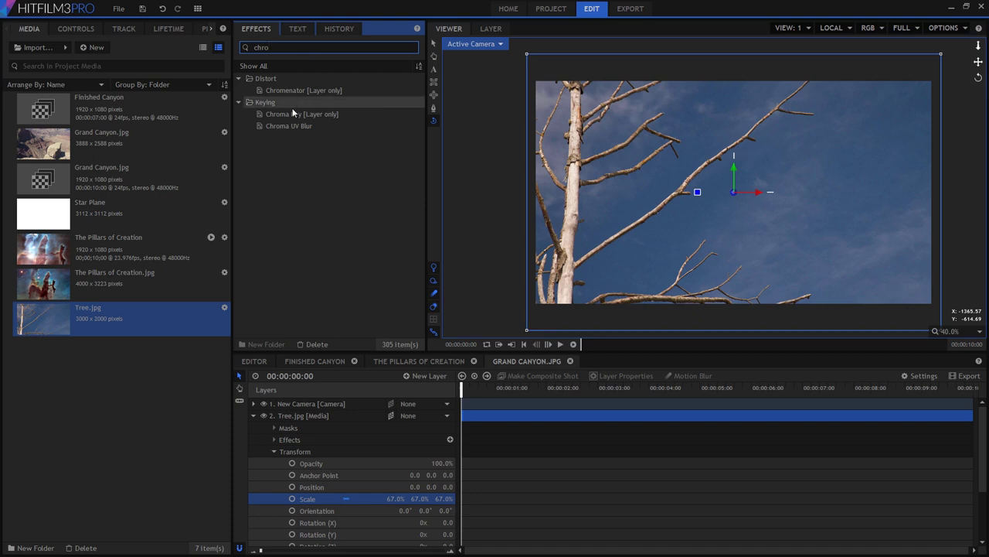
left_click_drag(293, 112, 320, 453)
left_click(215, 124)
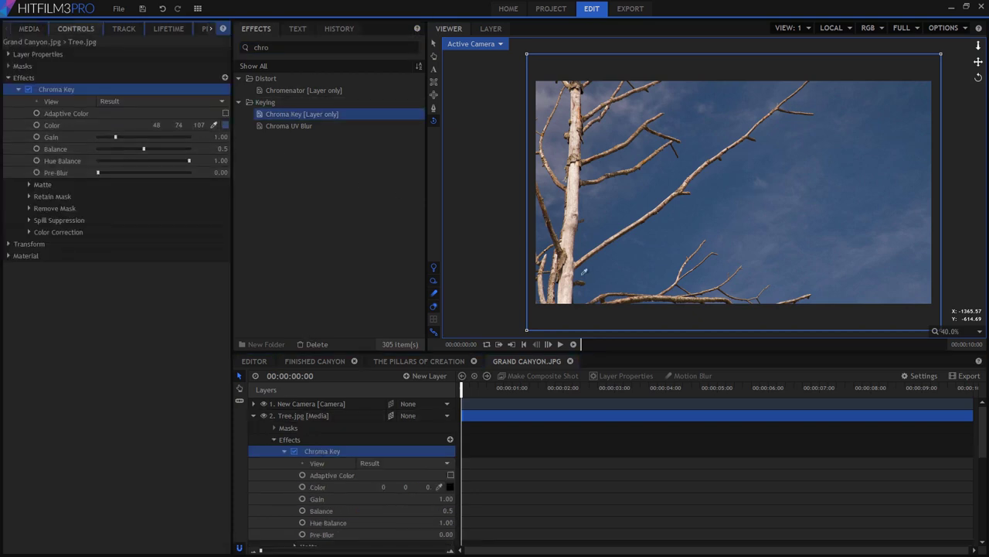
left_click(585, 272)
- Refine the key with gain 1.95 and matte gamma 0.21, checking it in matte view
left_click(158, 101)
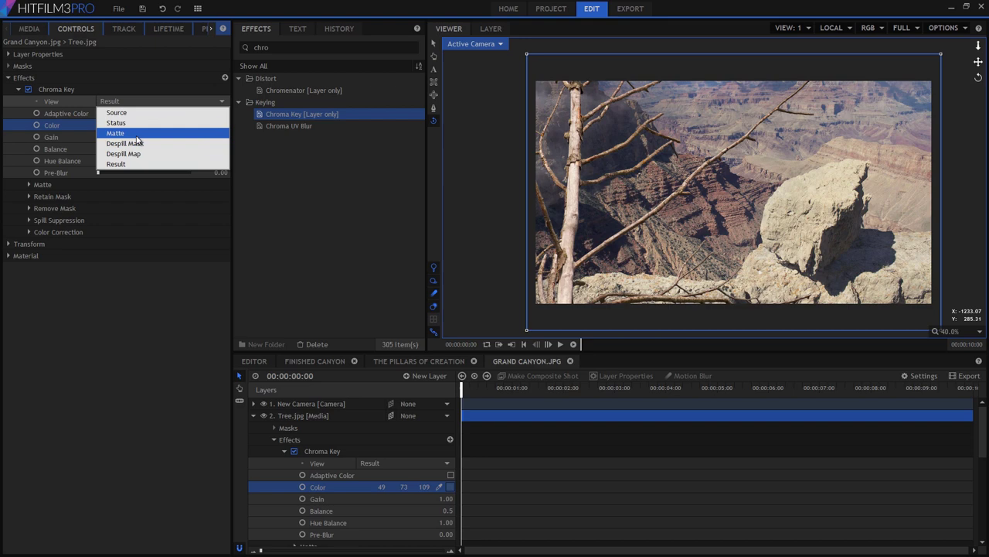
left_click(116, 132)
left_click_drag(115, 137, 134, 137)
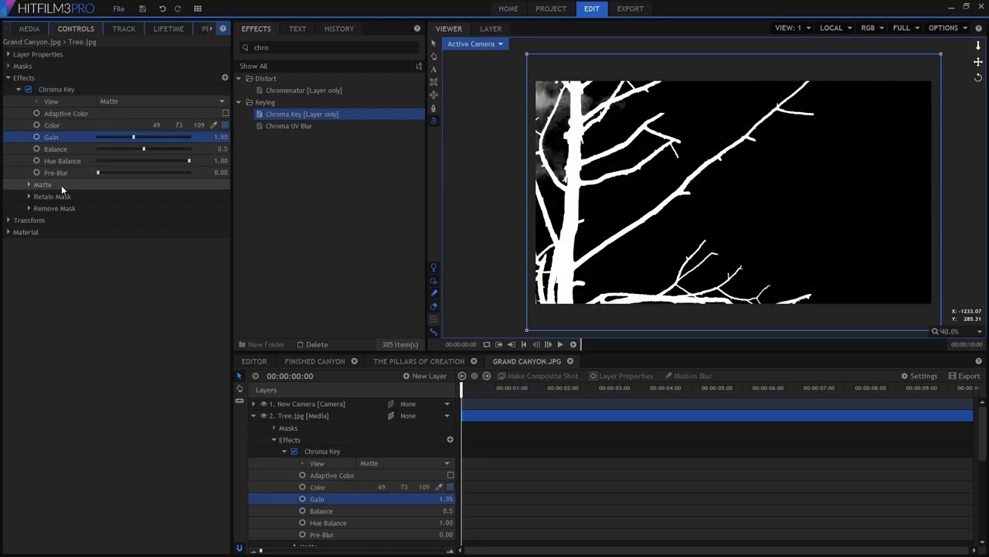
left_click(28, 184)
left_click_drag(116, 232, 119, 229)
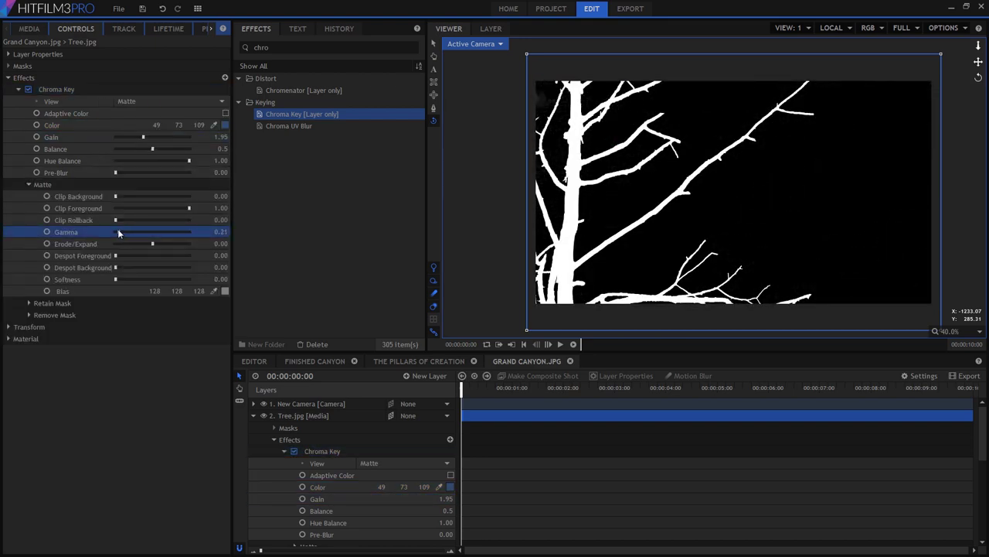
left_click(167, 100)
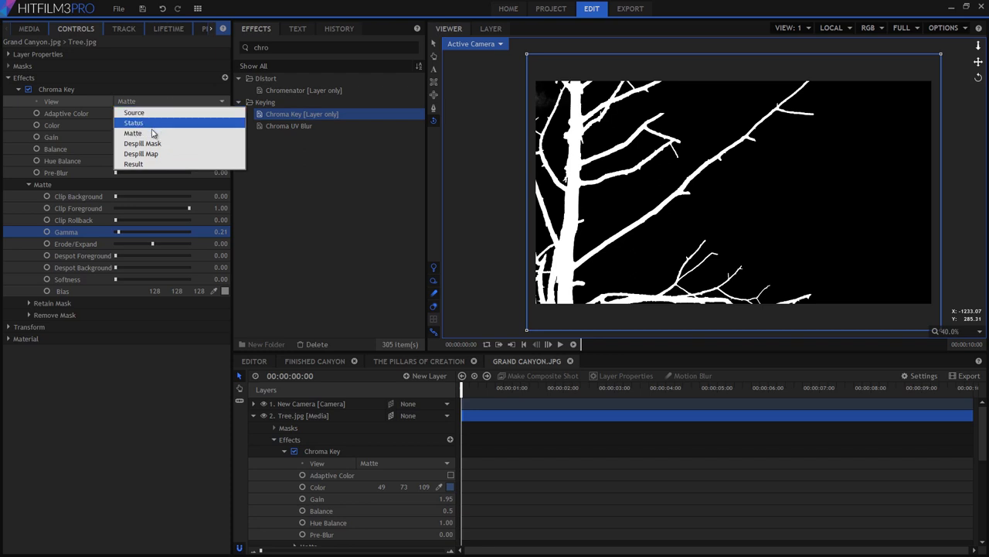
left_click(146, 165)
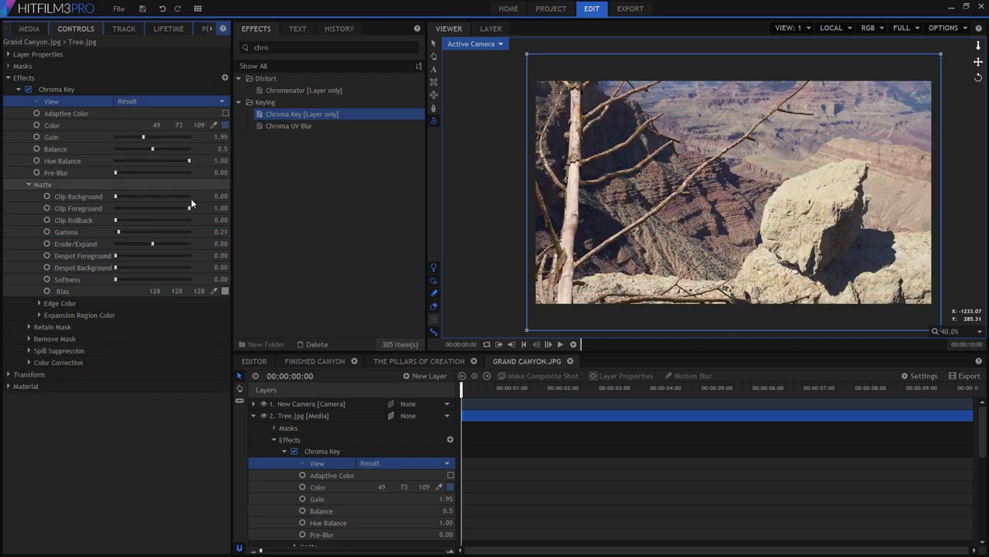
left_click(18, 89)
left_click(9, 101)
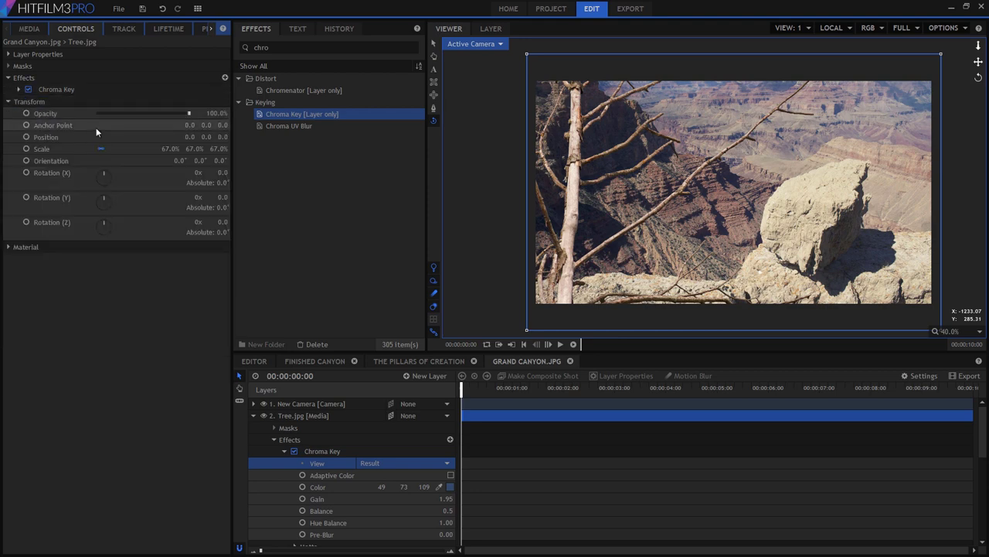
- Place the tree at Z 3300, scale about 12%, and shift it up and left in the frame
left_click(222, 136)
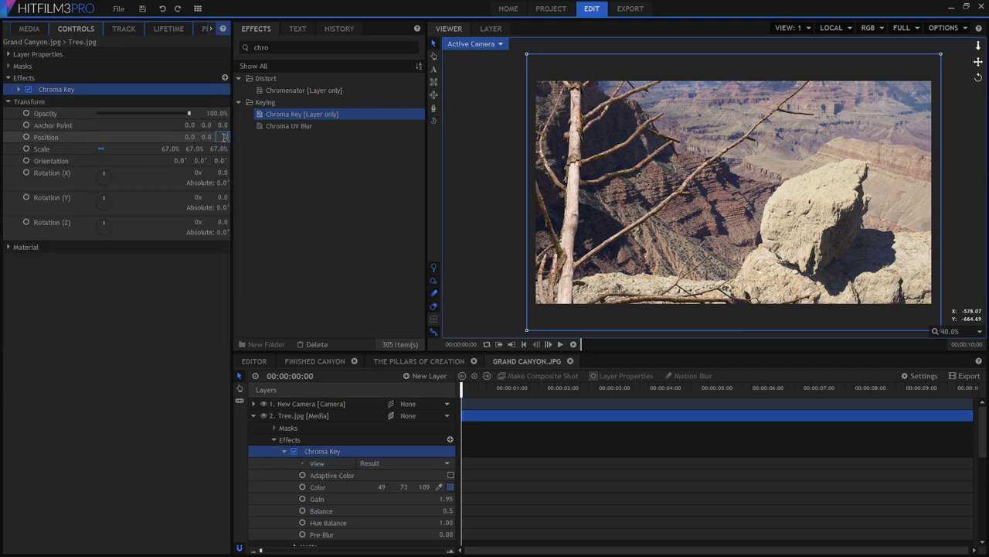
type("3300")
key("Return")
left_click_drag(217, 148, 178, 149)
left_click_drag(738, 192, 706, 133)
left_click_drag(290, 376, 426, 395)
left_click(715, 113)
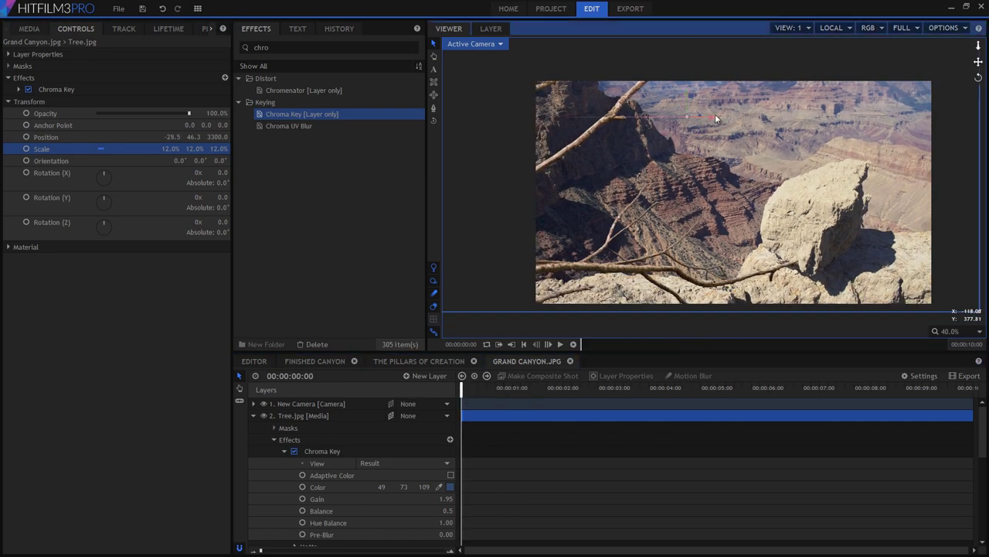
mouse_move(662, 111)
left_mouse_down()
mouse_move(720, 116)
mouse_move(655, 111)
left_mouse_up()
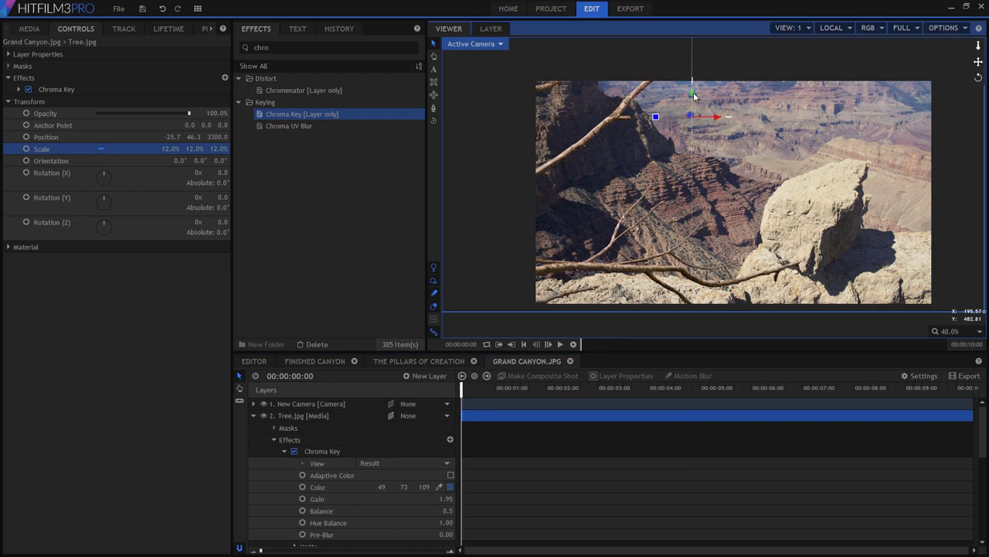
- Select the camera and preview its push-in past the tree from the first frame
left_click(303, 404)
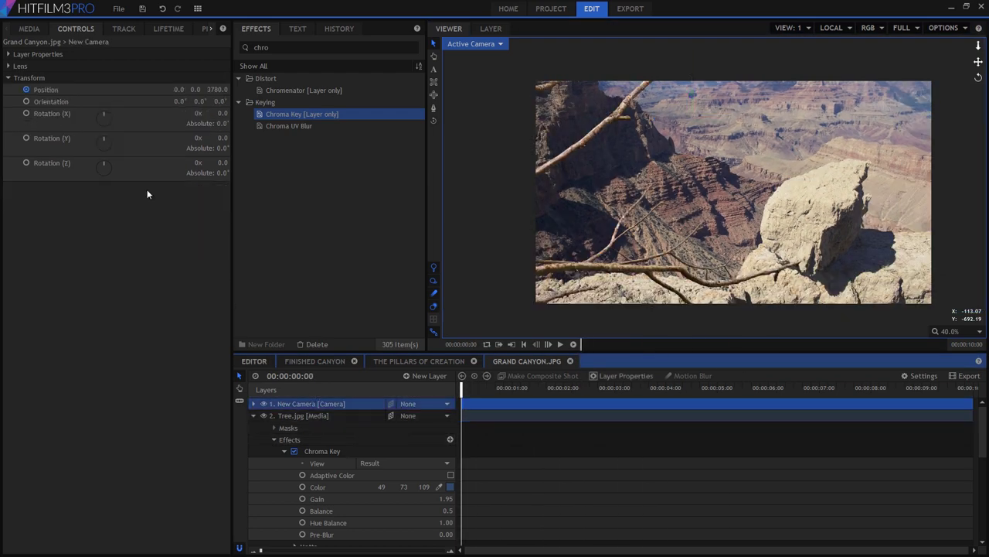
left_click(8, 54)
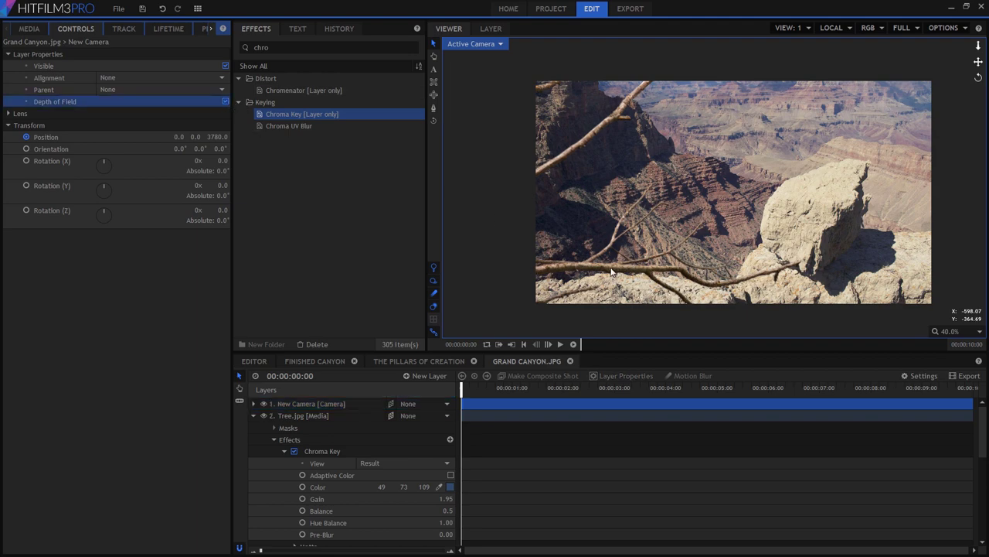
left_click(587, 345)
key("space")
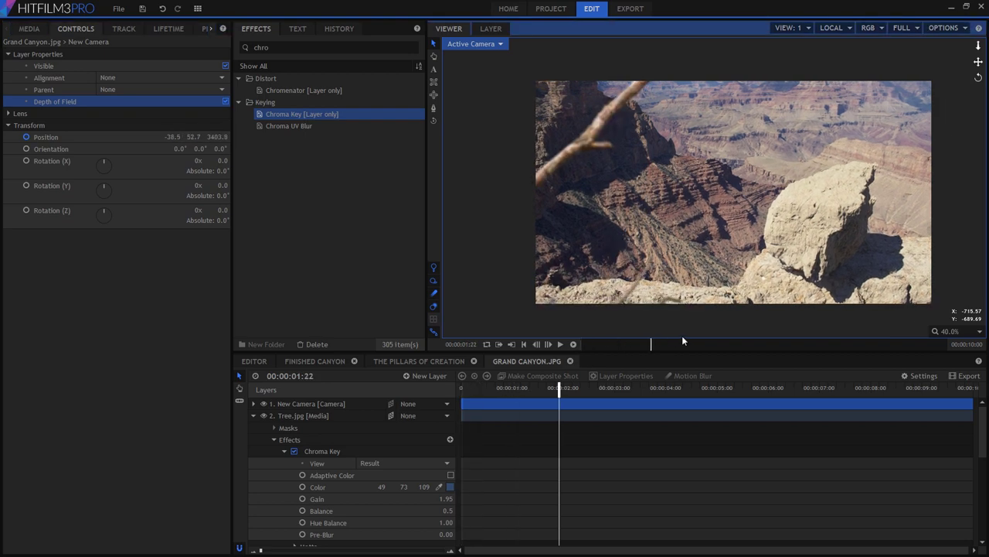
key("space")
key("Home")
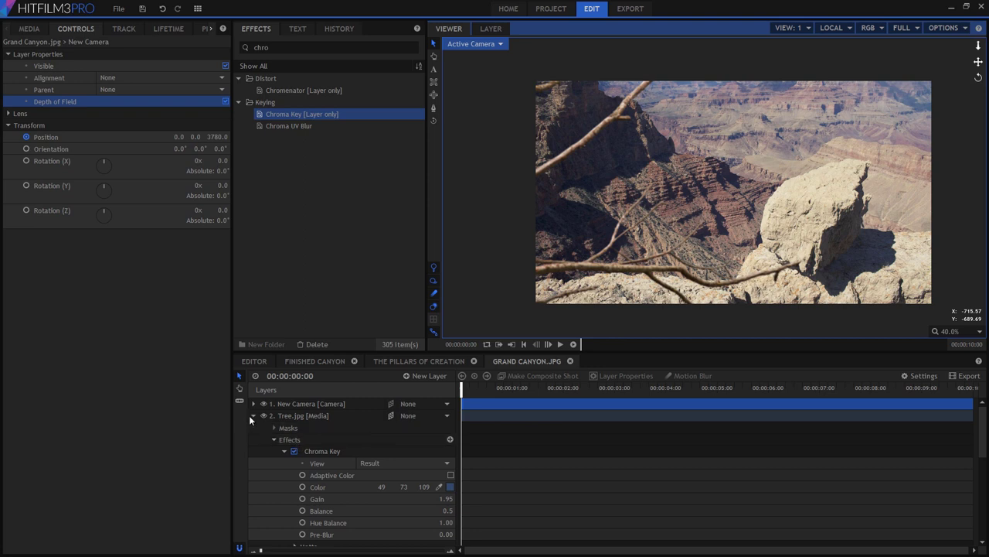
left_click(254, 416)
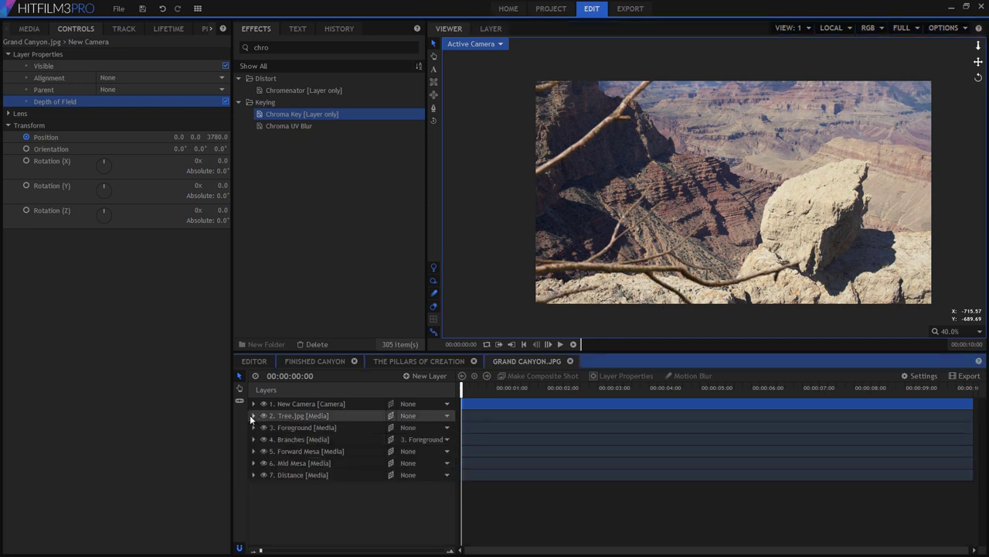
- Add a New Grade layer with the Desert Intensity preset, removing its Exposure effect
left_click(433, 375)
left_click(418, 415)
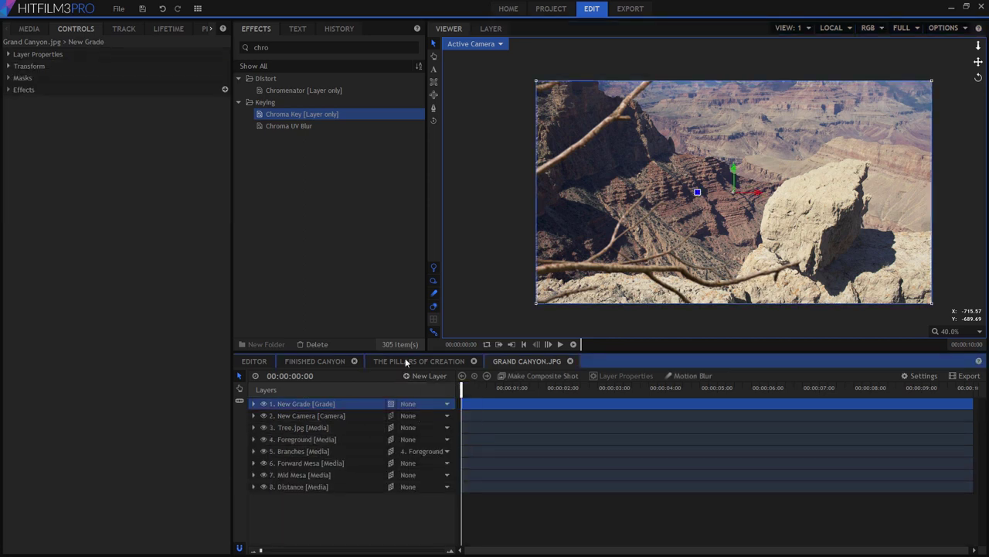
double_click(279, 48)
type("desert")
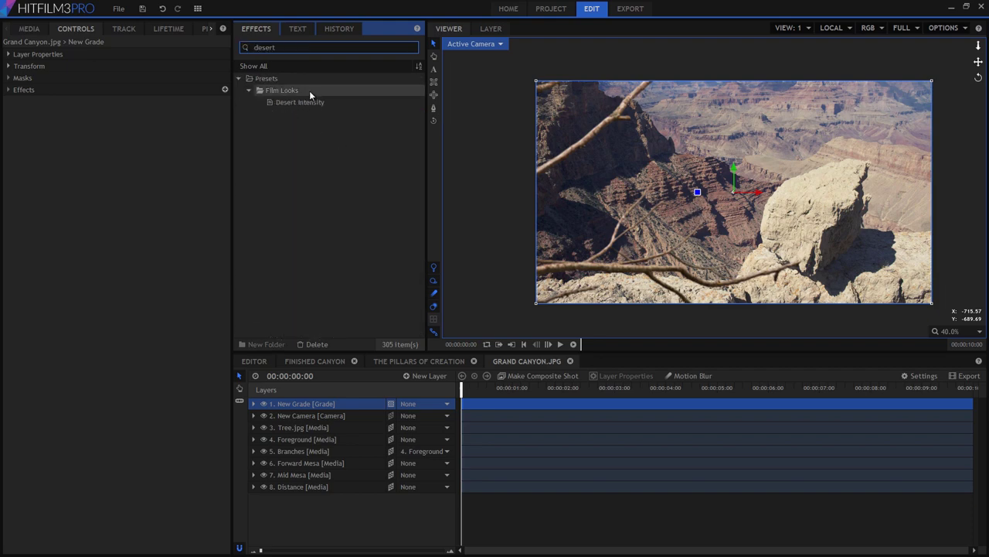
left_click_drag(296, 99, 301, 402)
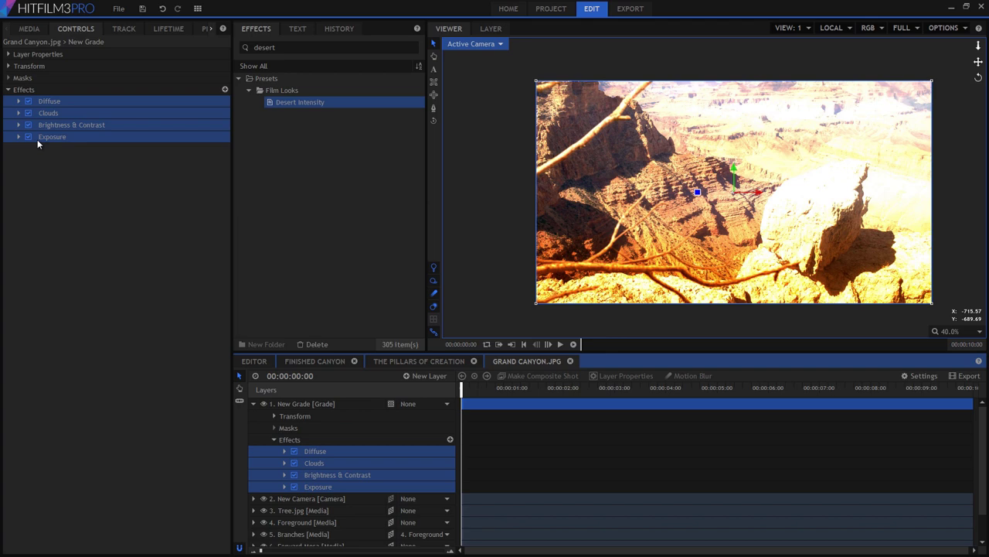
left_click(52, 134)
key("Delete")
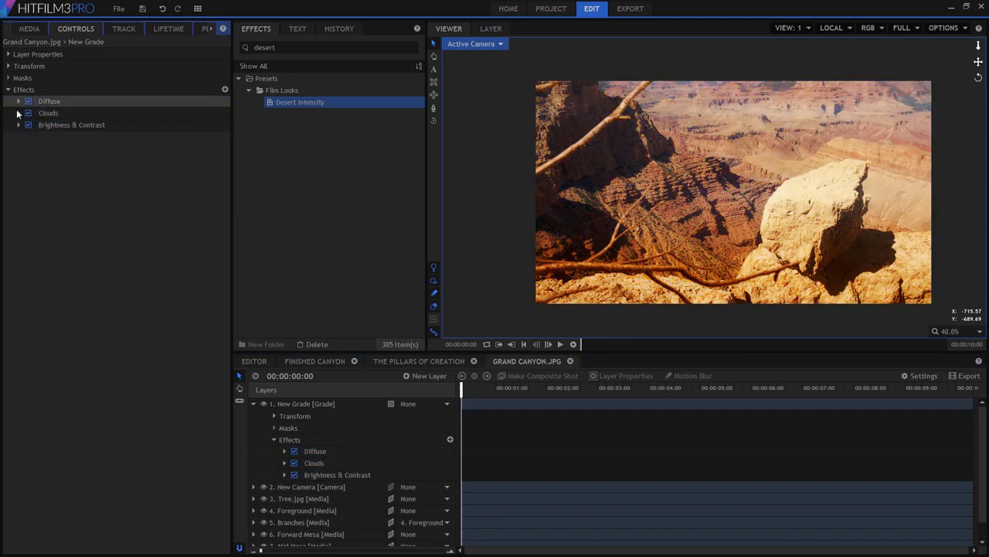
- Set the Clouds effect's Speed X to 0.00 and preview the clip to about six seconds
left_click(17, 113)
left_click(28, 149)
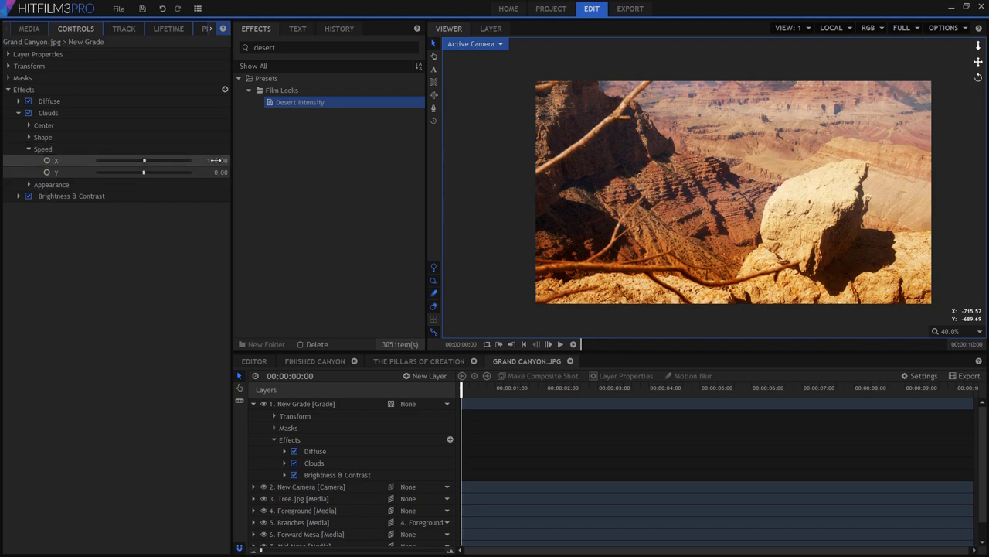
key("Return")
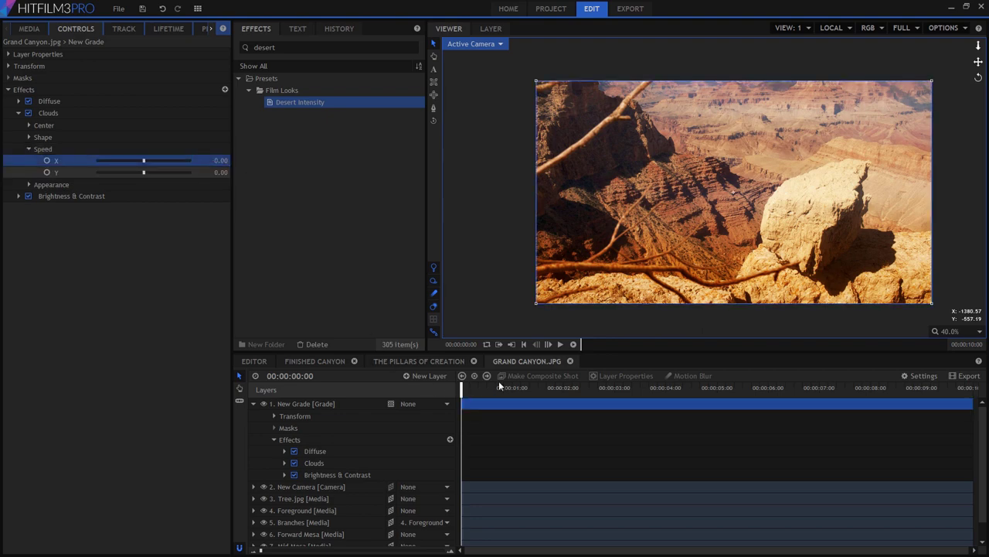
left_click(560, 345)
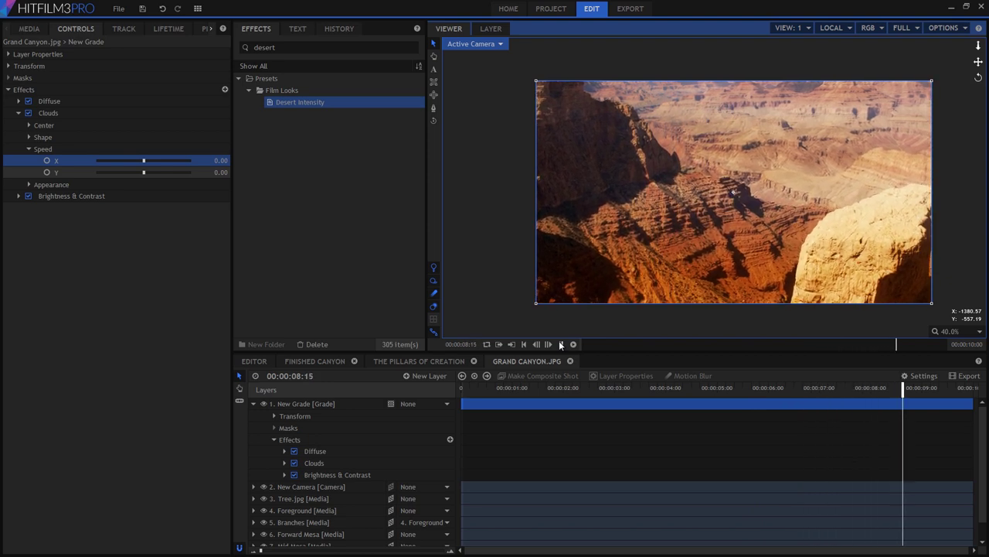
left_click_drag(970, 388, 779, 389)
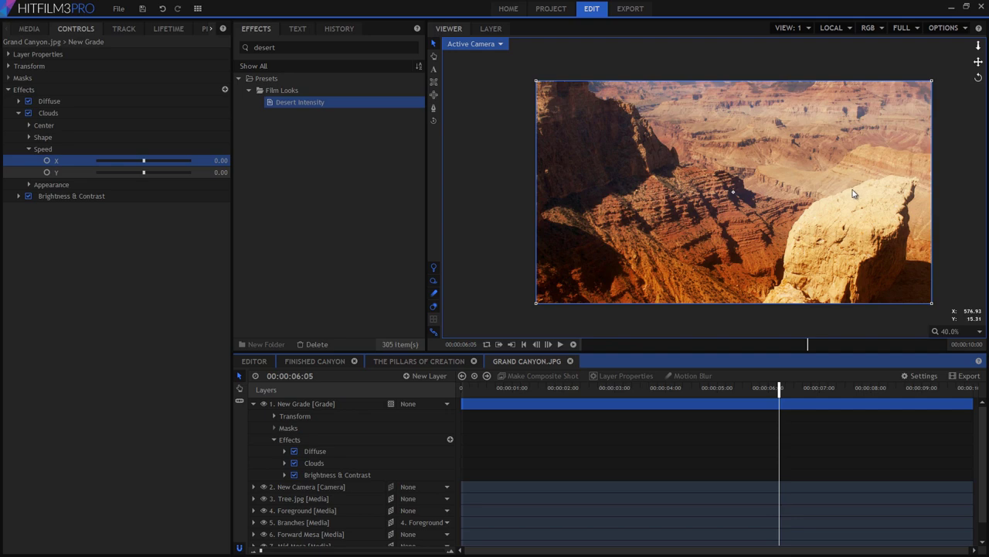
left_click(253, 403)
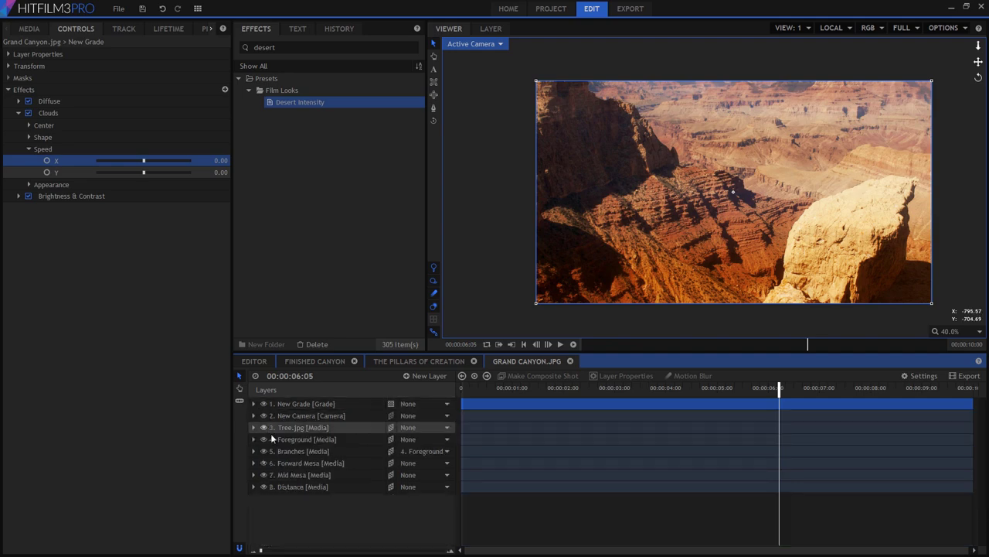
left_click(296, 439)
left_click(47, 89)
left_click(18, 89)
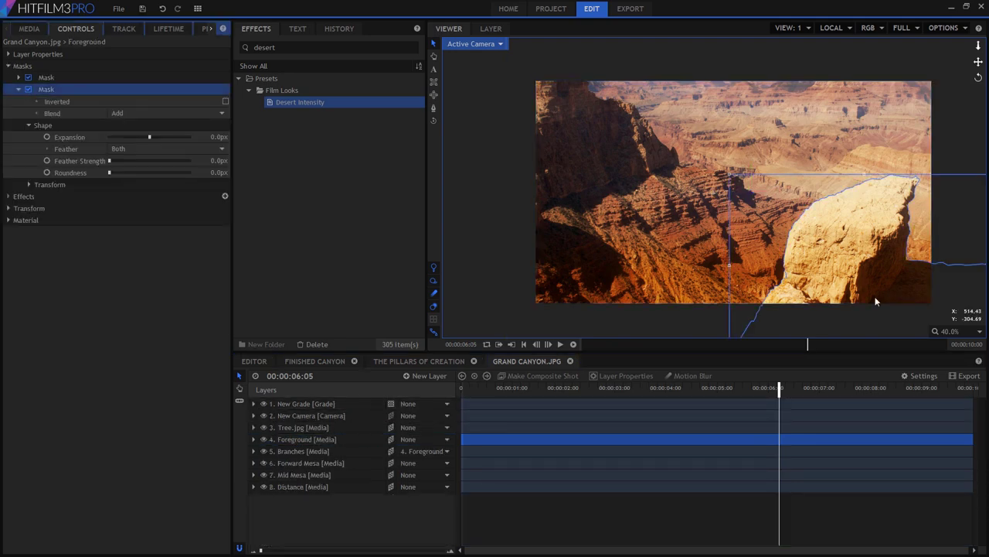
scroll(952, 173, "up", 5)
left_click_drag(951, 173, 674, 172)
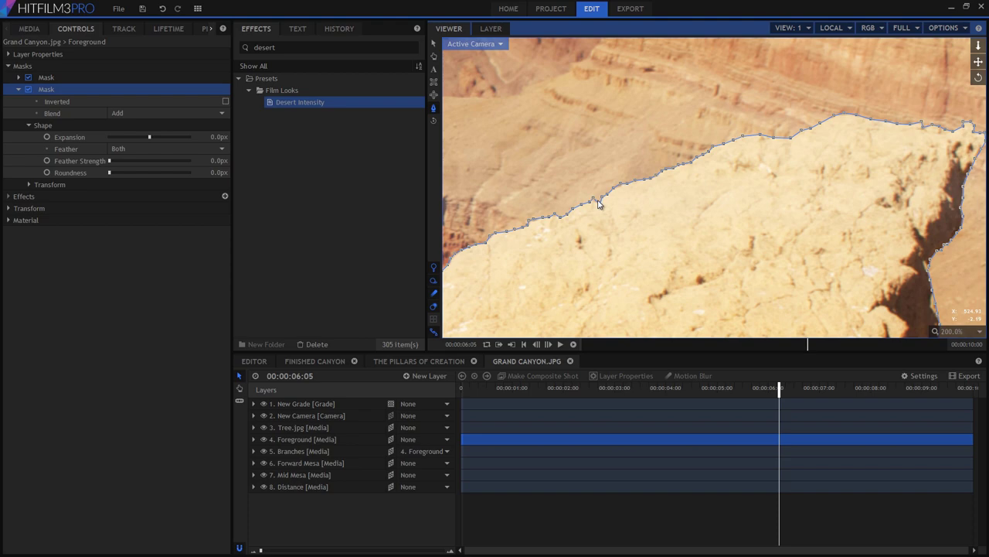
left_click(77, 237)
left_click(980, 331)
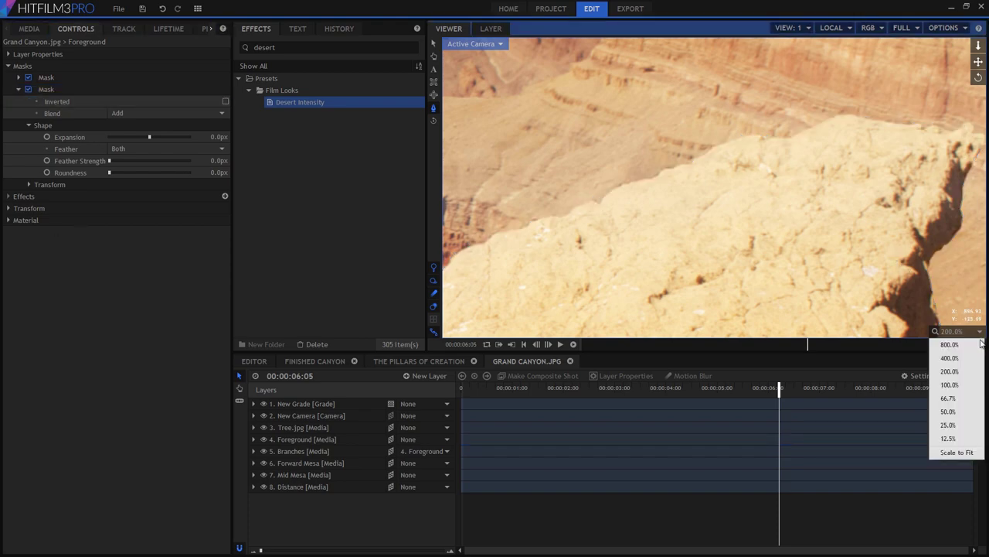
left_click(959, 452)
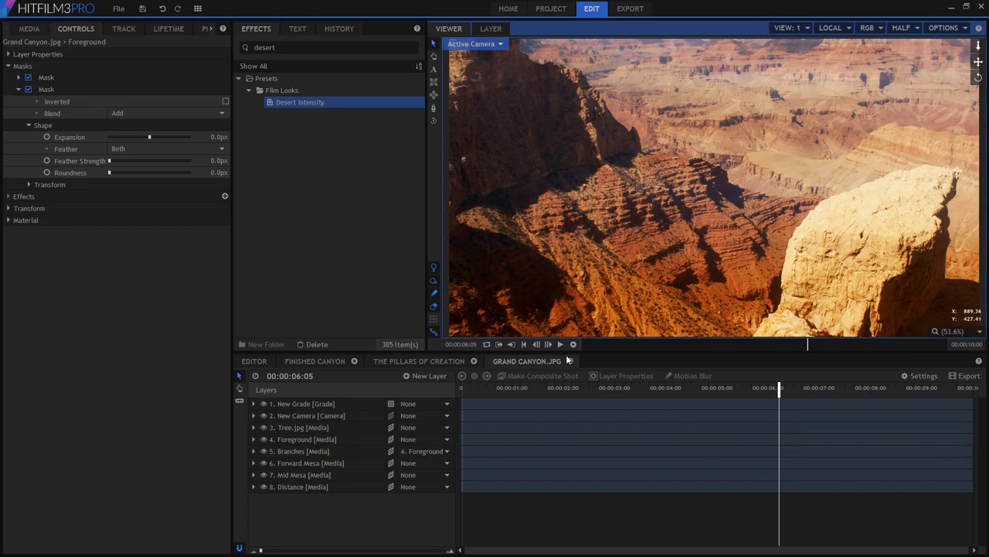
- Clear the 'desert' effects search and expand the Particles & Simulation category
left_click(247, 47)
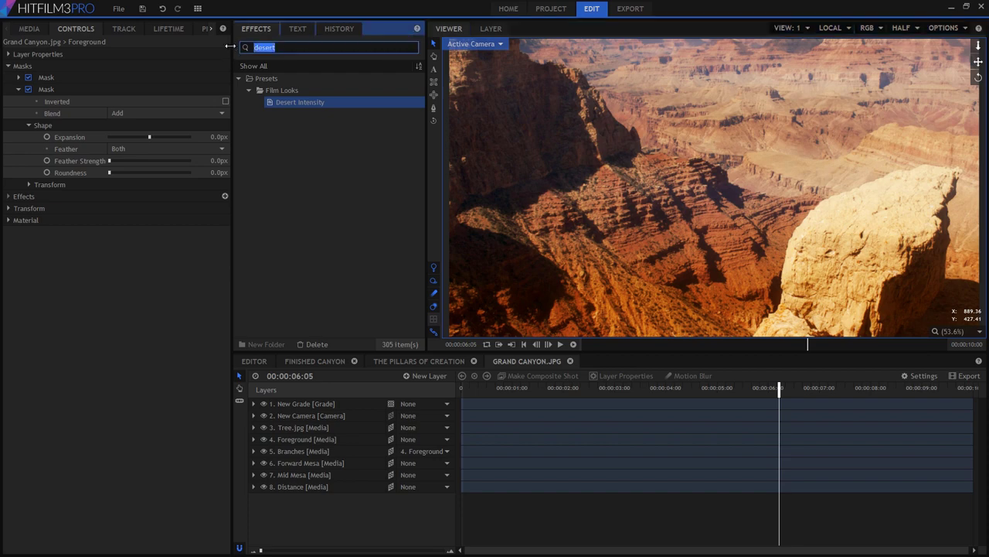
key("BackSpace")
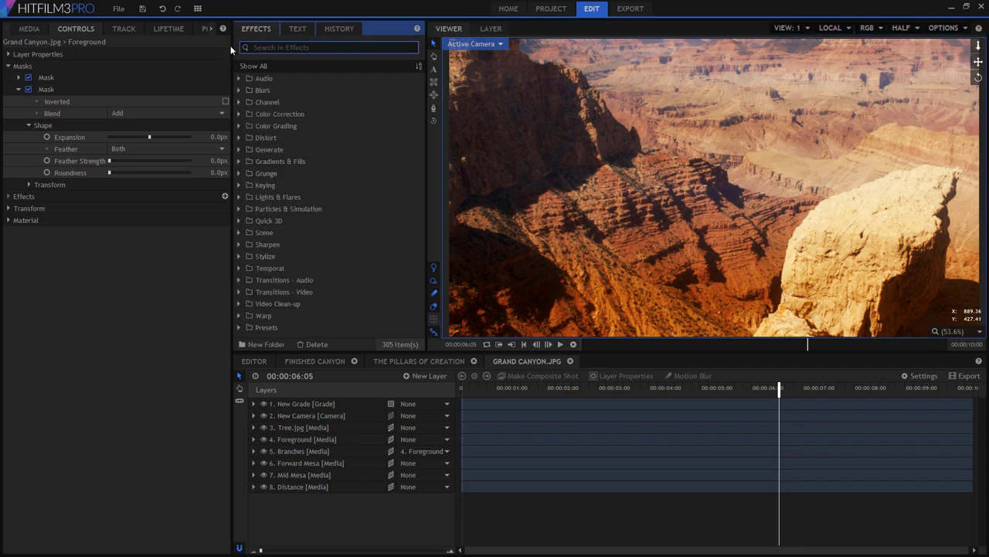
left_click(239, 209)
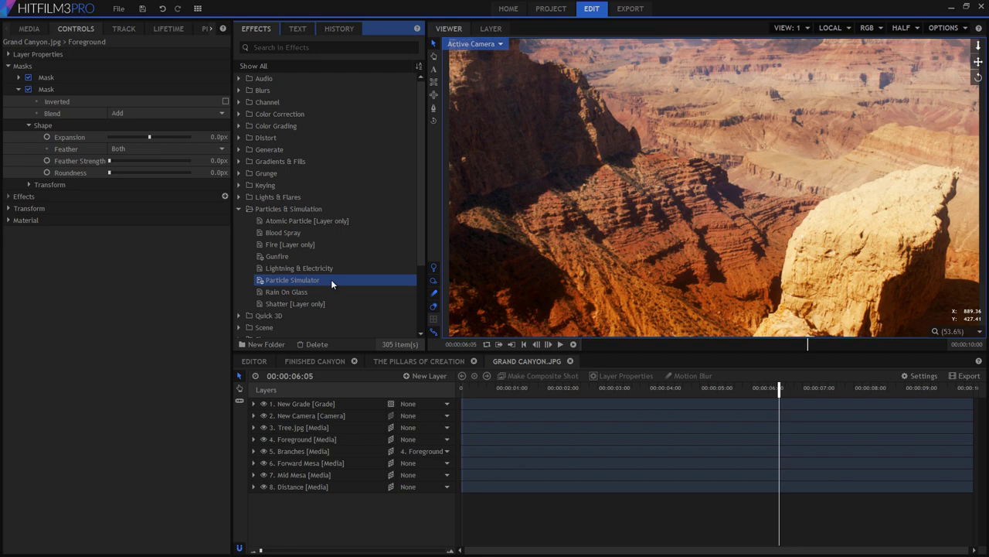
- In The Pillars of Creation comp, hide layer 10's photo and check the layering in Perspective view
left_click(412, 360)
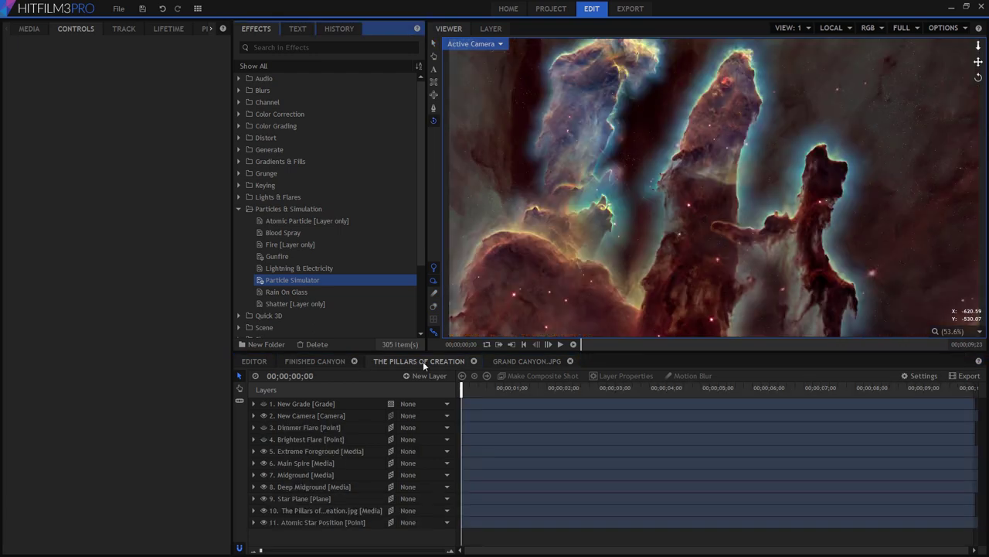
left_click(263, 510)
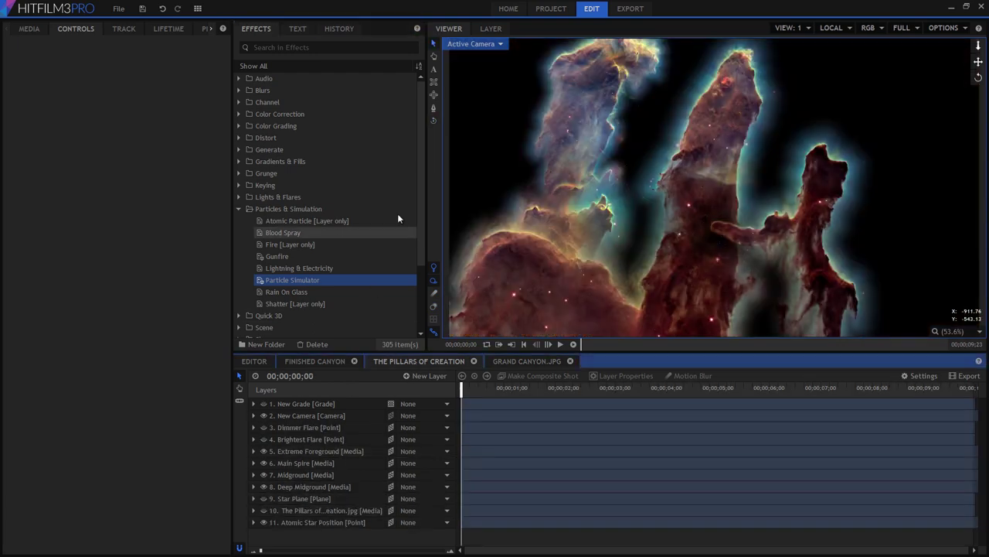
left_click(475, 43)
left_click(477, 71)
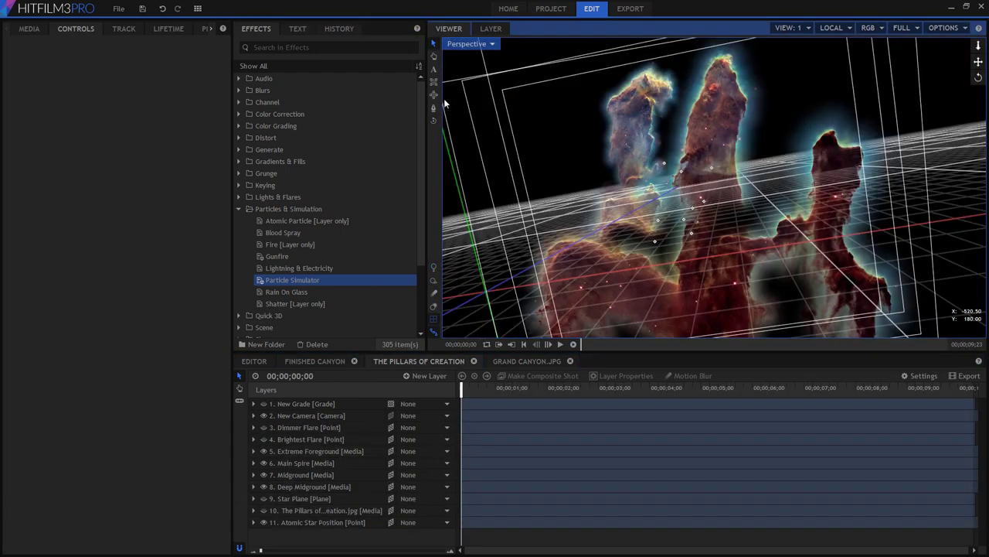
left_click_drag(666, 228, 694, 222)
left_click(491, 44)
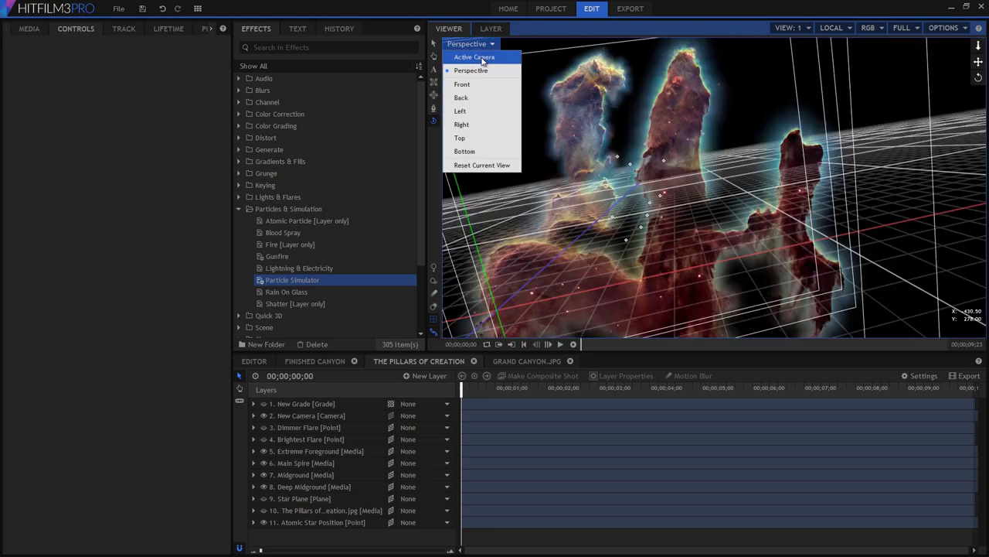
left_click(482, 56)
- Jump to the clip's end and inspect the Extreme Foreground mask's expansion and feather values
mouse_move(461, 387)
left_mouse_down()
mouse_move(959, 391)
mouse_move(986, 421)
mouse_move(796, 392)
mouse_move(463, 391)
left_mouse_up()
left_click(305, 452)
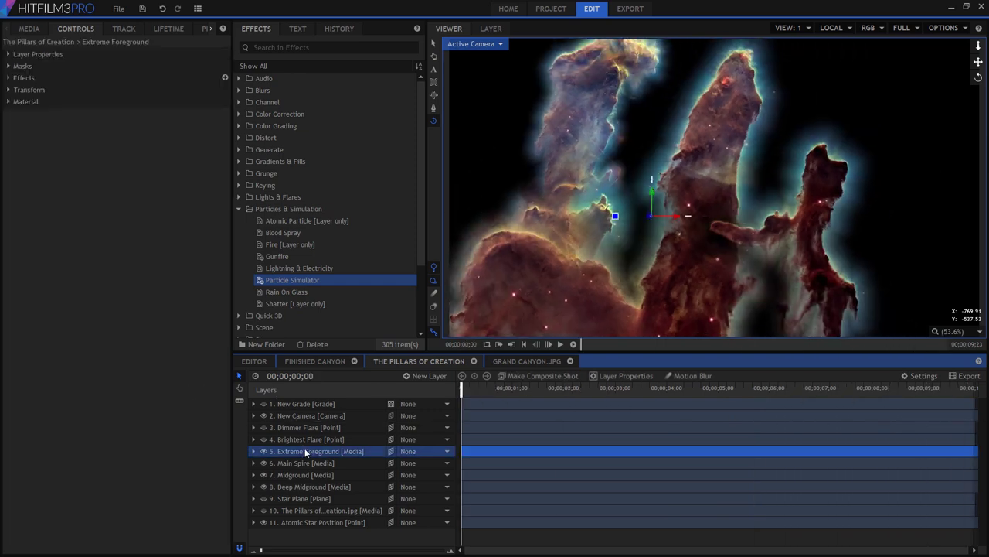
left_click(8, 66)
left_click(18, 77)
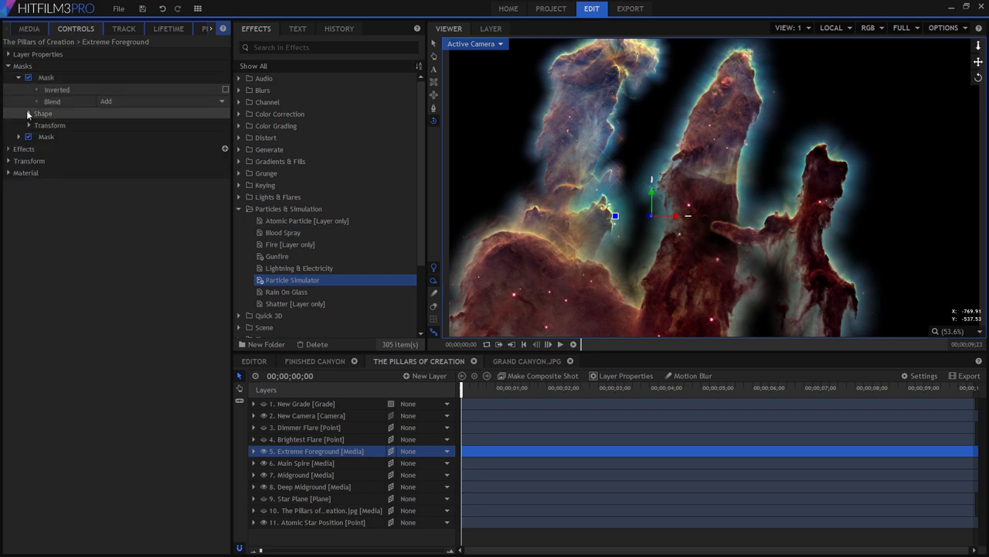
left_click(29, 114)
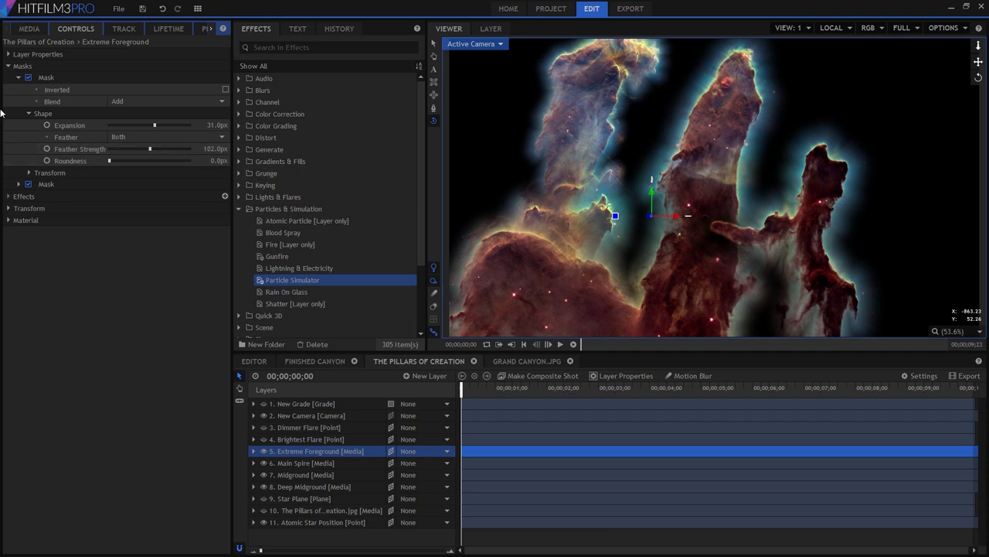
left_click(9, 66)
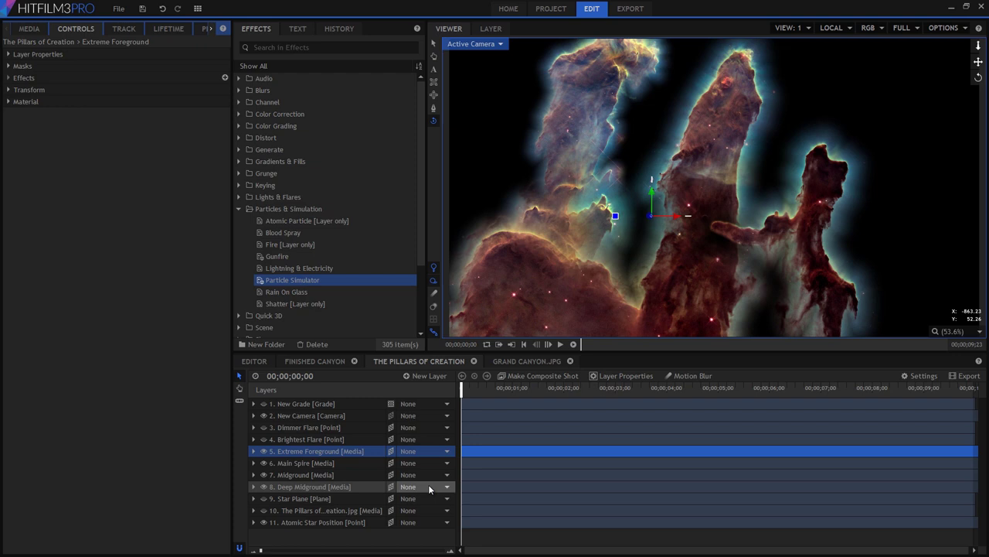
left_click(348, 536)
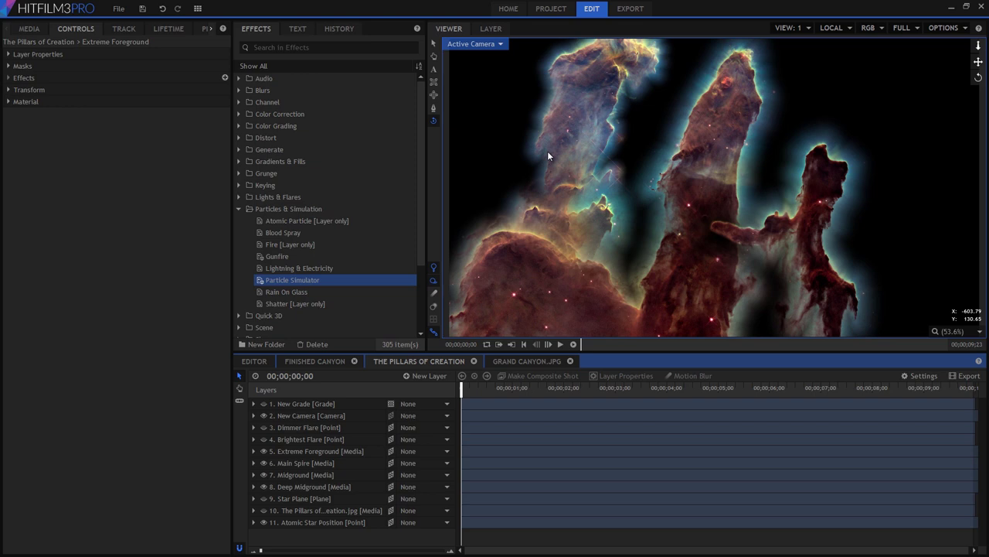
- Add the Fluffy Cloud preset from a 'clou' effects search and rename it Red Cloud
left_click(286, 48)
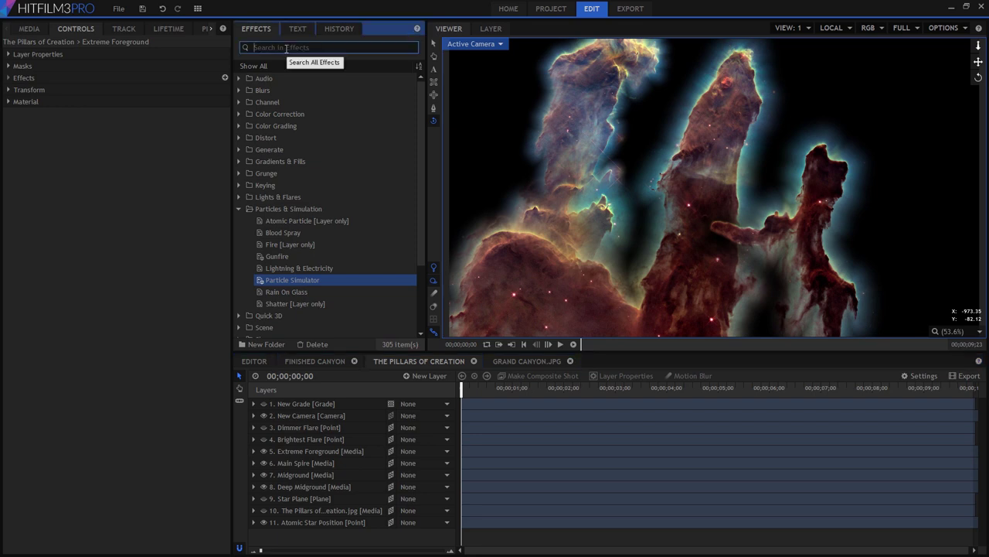
type("cloud")
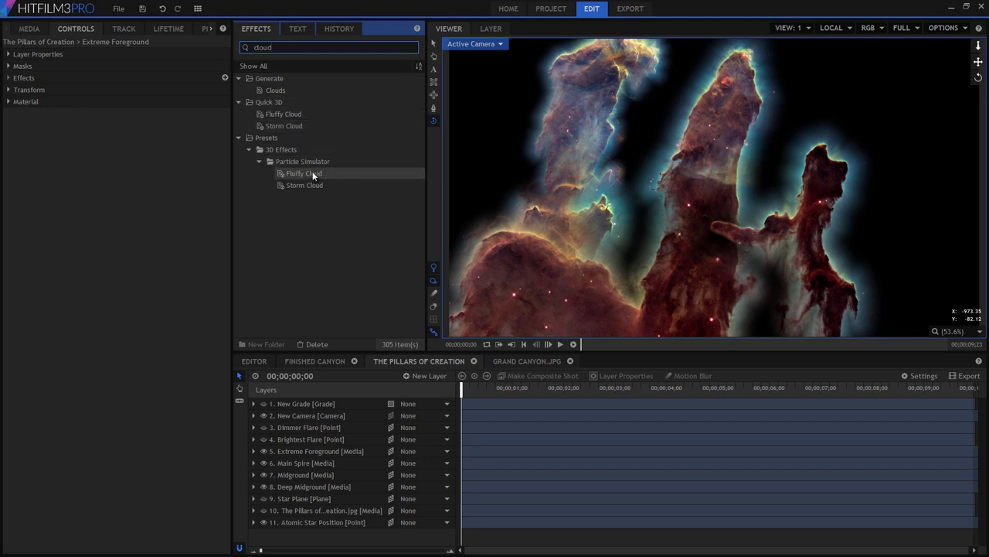
left_click_drag(312, 174, 321, 432)
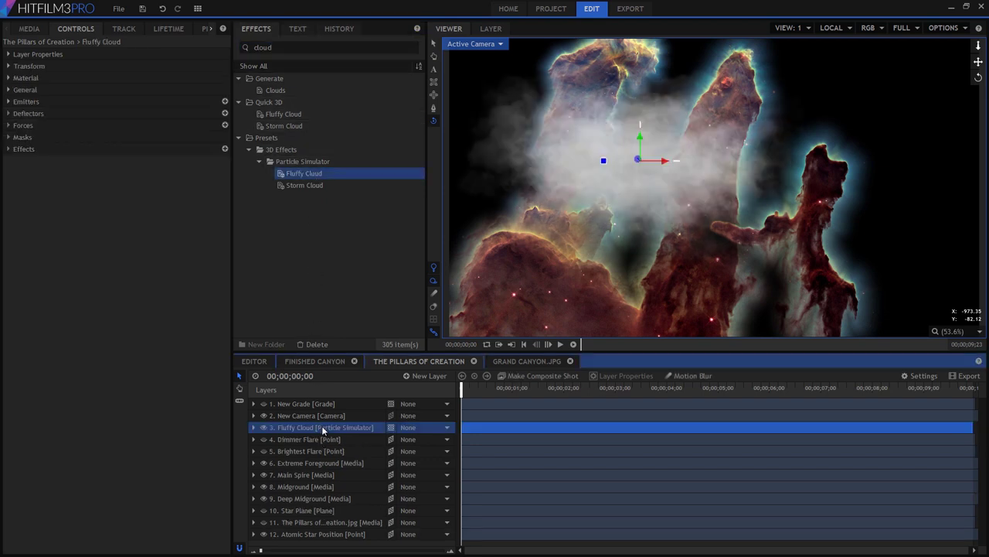
right_click(322, 433)
left_click(331, 418)
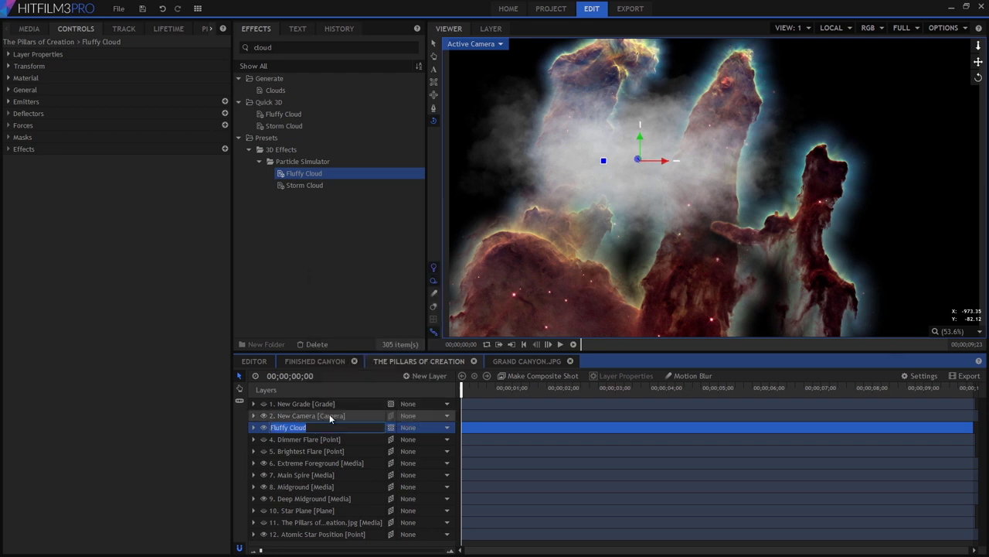
type("Red Cloud")
key("Return")
- Make Red Cloud 3D and move its emitter back and down between the pillars
left_click(418, 427)
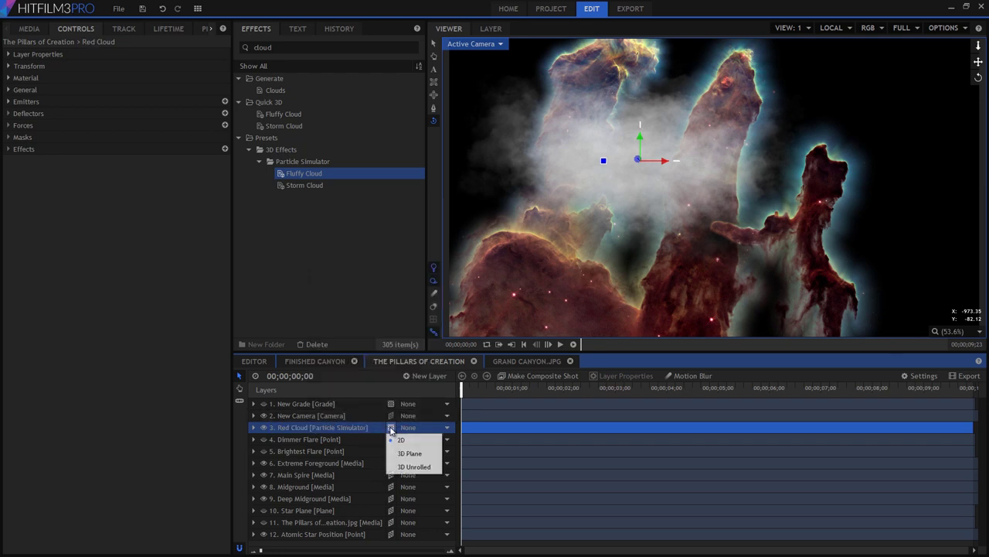
left_click(407, 471)
left_click(493, 44)
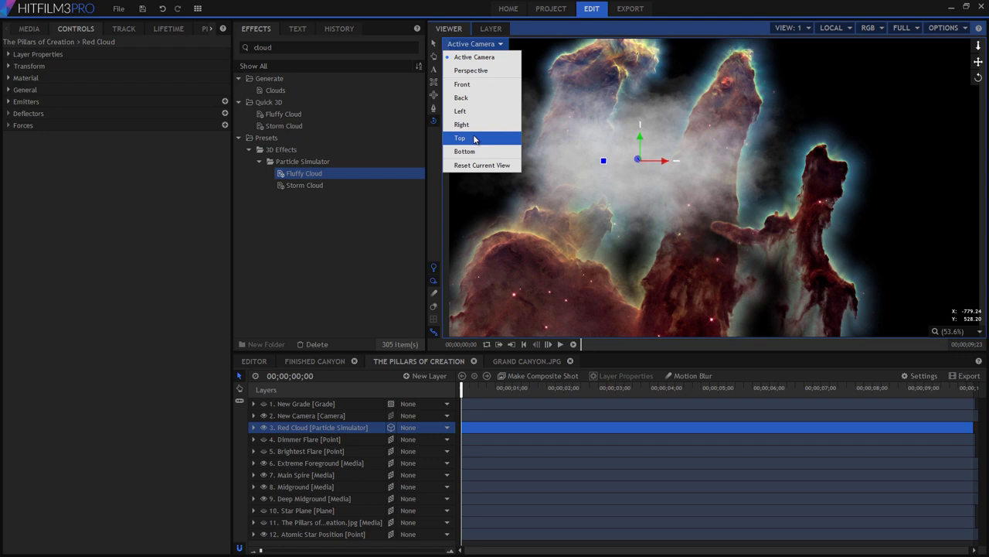
left_click(479, 138)
left_click_drag(693, 255, 695, 191)
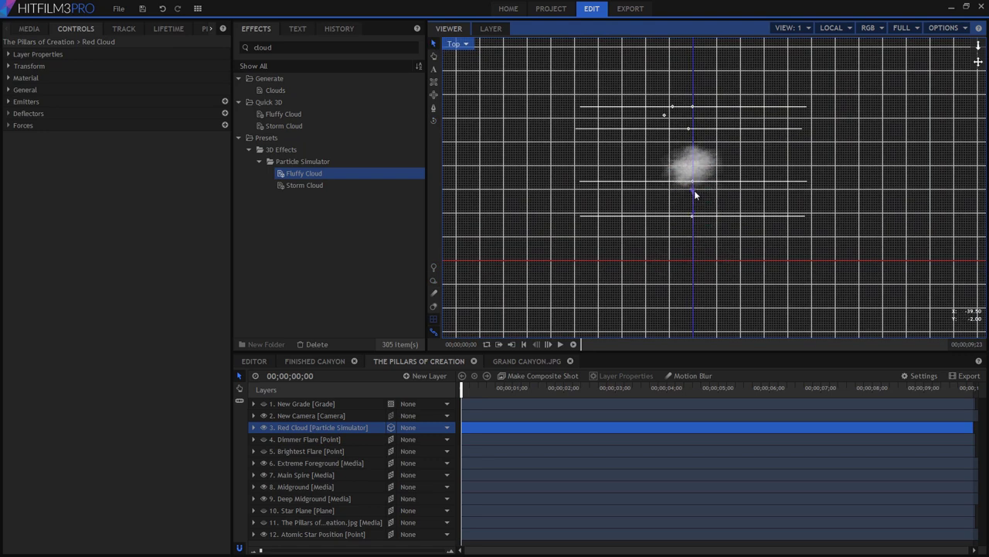
left_click(465, 45)
left_click(467, 54)
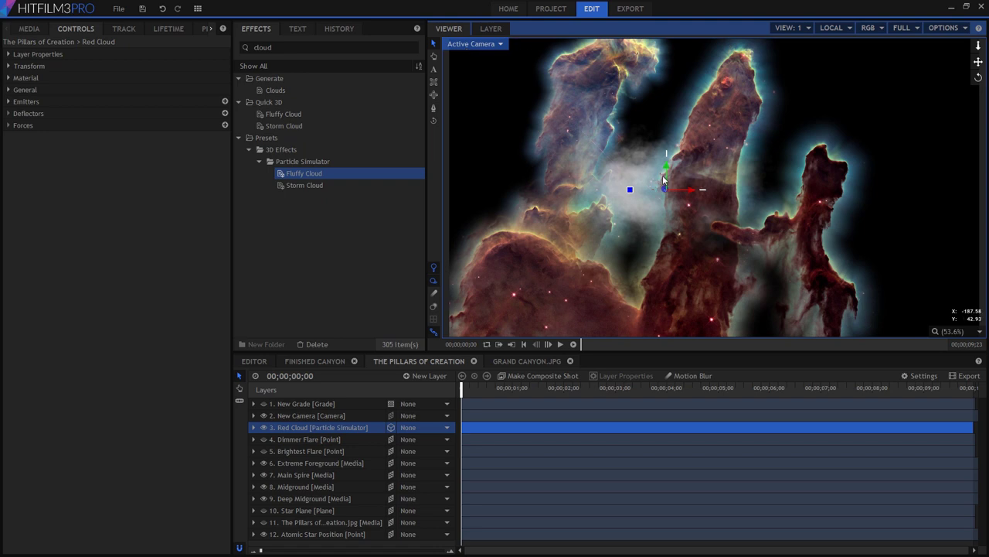
left_click_drag(630, 190, 647, 236)
- Set Red Cloud's scale to 300% and its emitter radius to 500 px, Scale Y 75
left_click(8, 101)
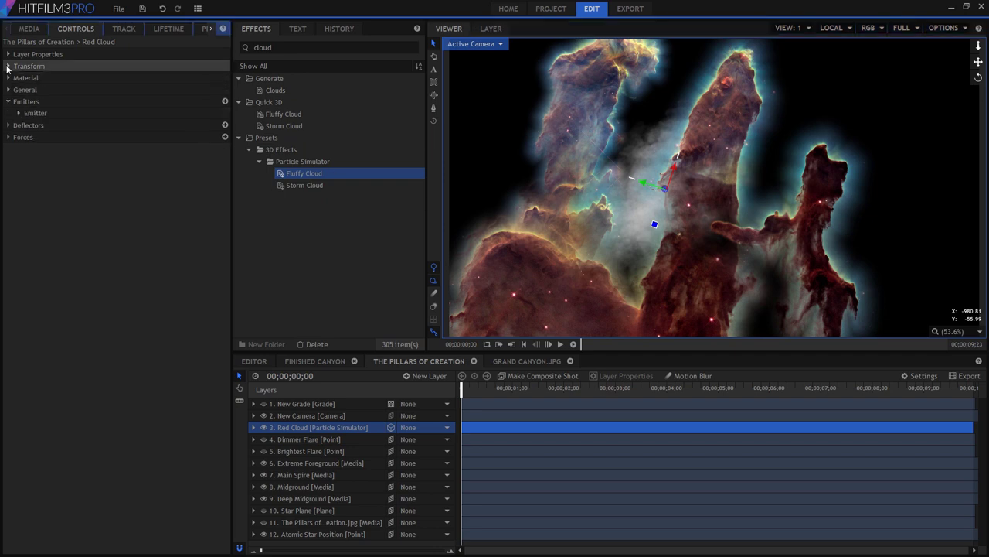
left_click(8, 65)
left_click(18, 247)
left_click(29, 258)
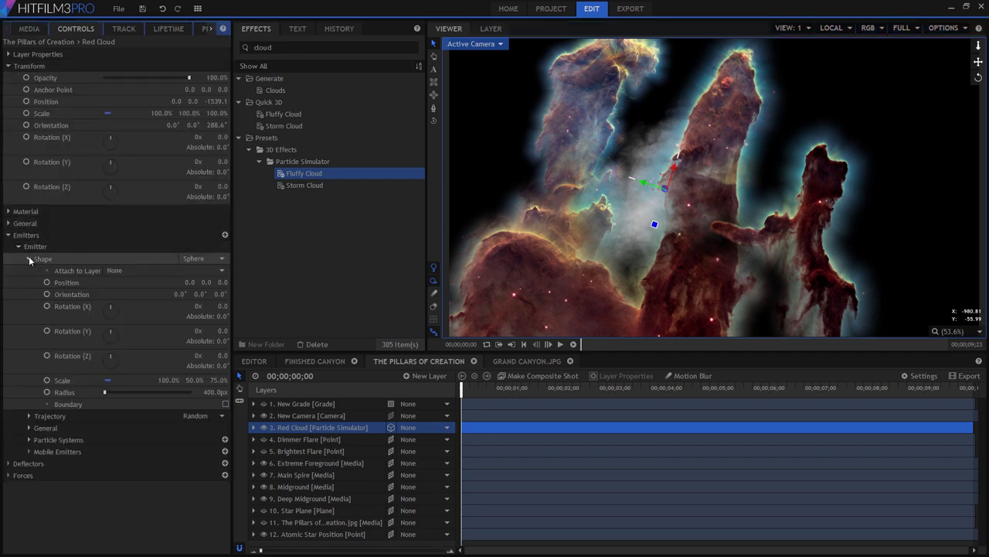
left_click(163, 113)
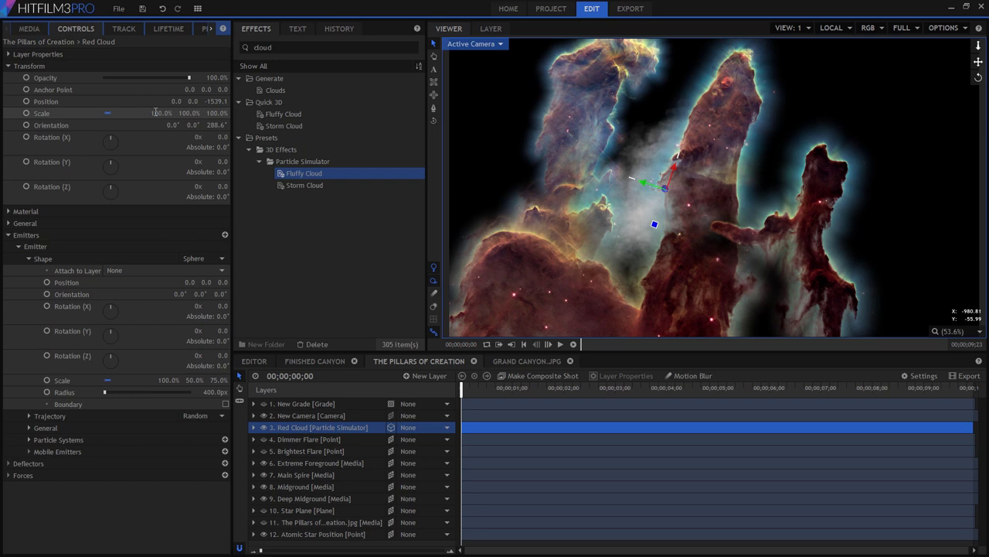
type("300")
key("Return")
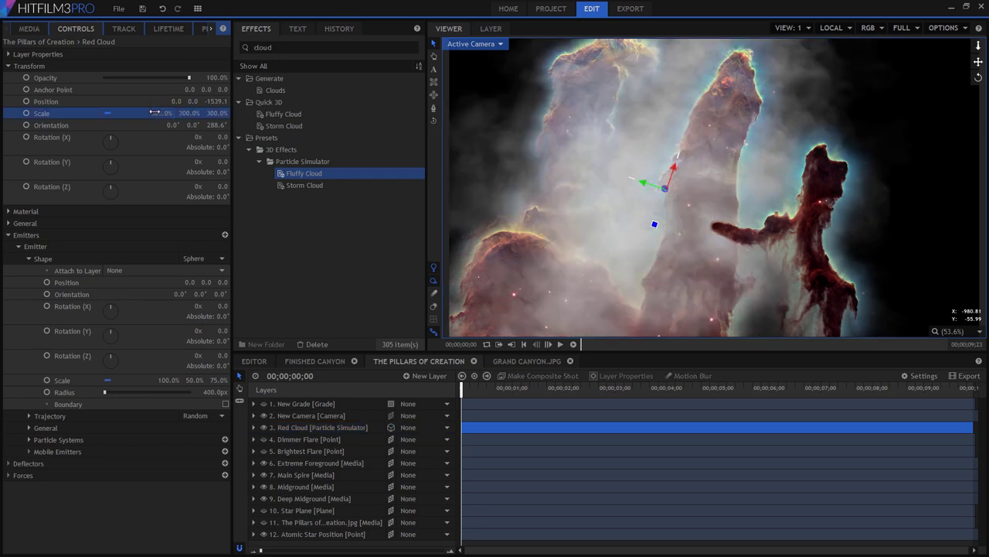
left_click(213, 391)
type("500")
key("Return")
left_click(197, 379)
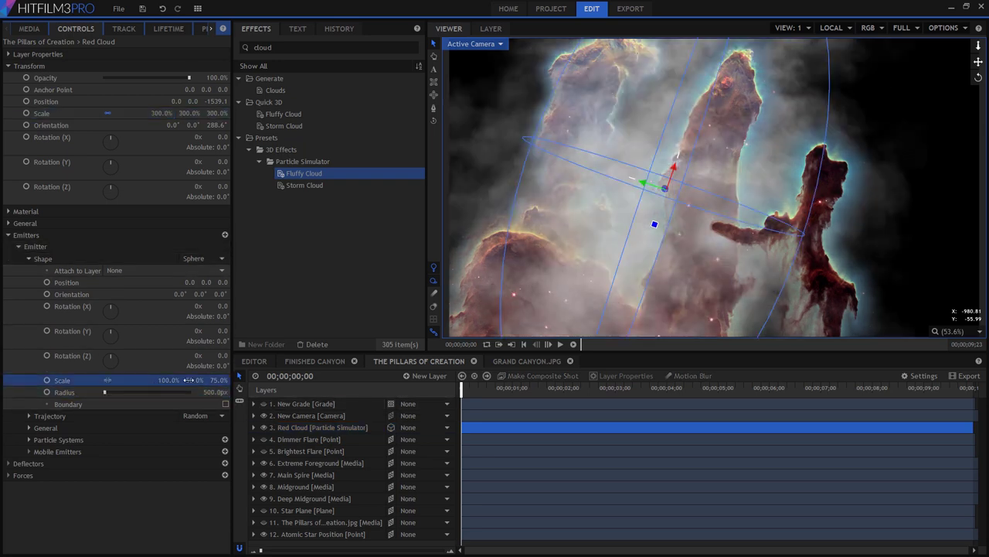
key("Return")
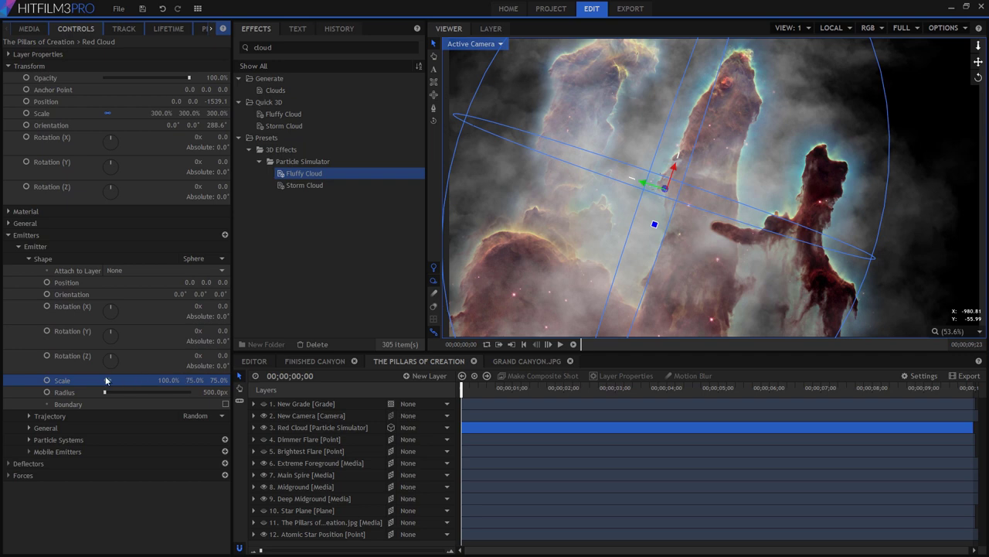
- Switch the particle texture to Smoke Thickness 4 and begin changing the blend mode
left_click(29, 258)
left_click(28, 294)
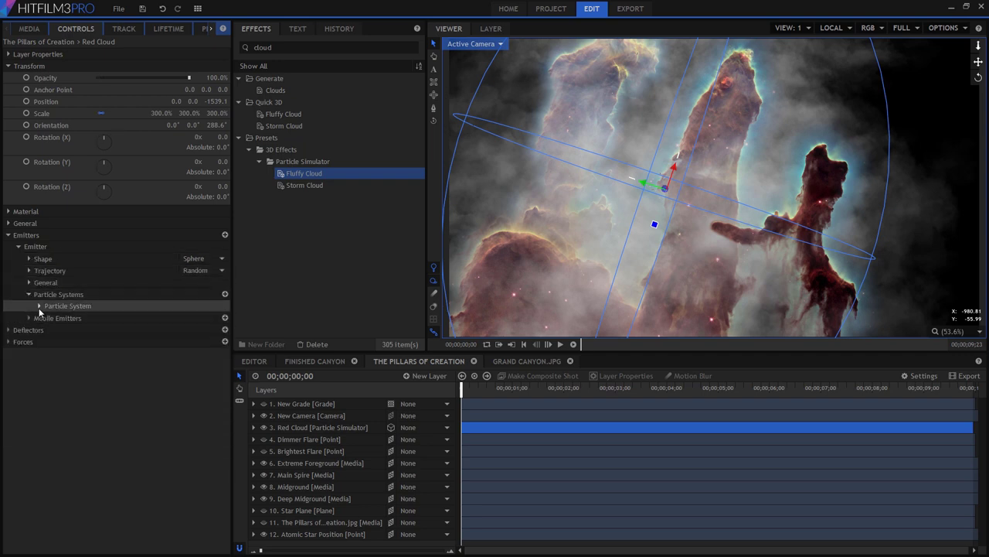
left_click(39, 306)
left_click(49, 330)
left_click(180, 351)
left_click(210, 292)
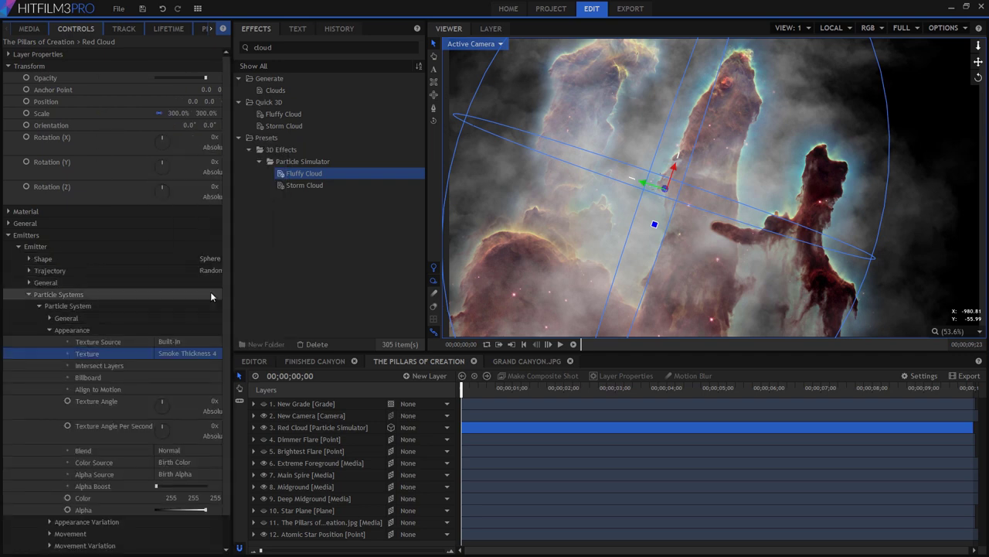
left_click(168, 450)
- Set particle blending to Add and tint the particles dark red (166, 69, 56)
left_click(170, 470)
left_click(193, 498)
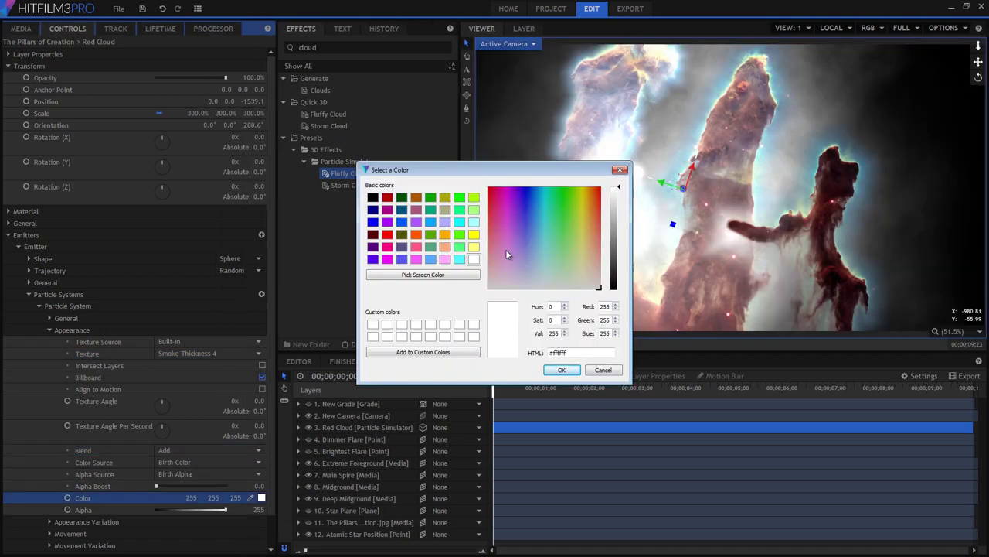
left_click_drag(506, 248, 598, 222)
left_click(616, 222)
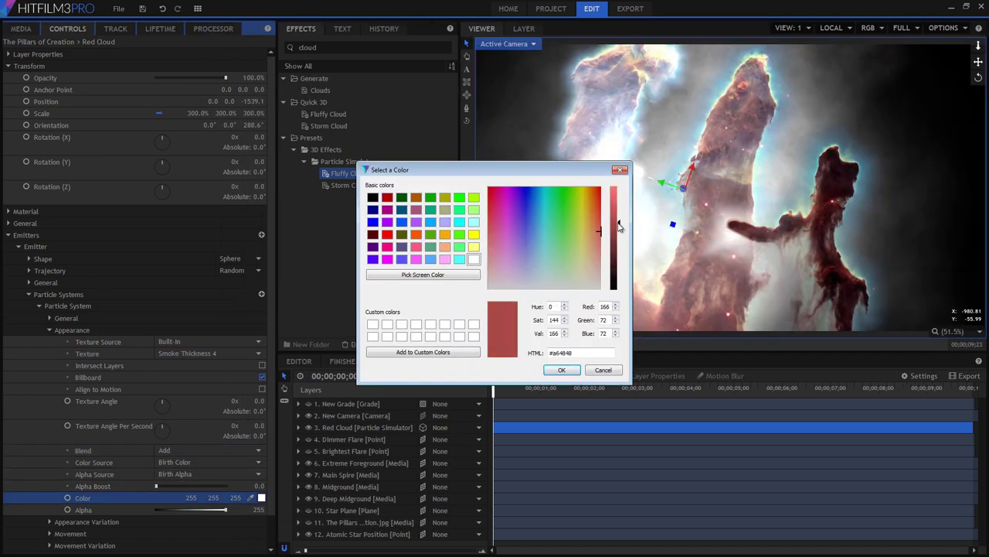
left_click(562, 369)
- Make the particle alpha vary as a gradient over the particle lifetime
left_click(160, 29)
left_click(61, 97)
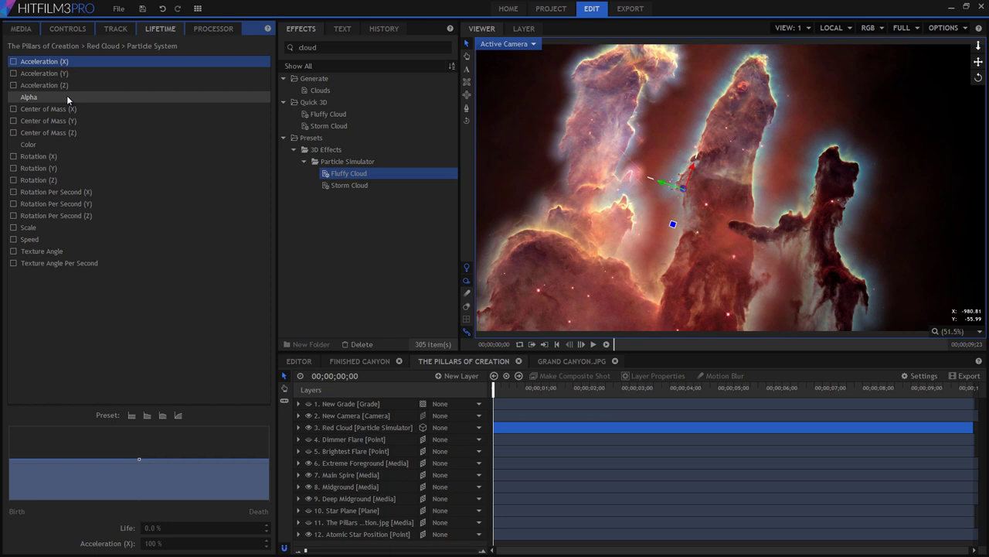
left_click(205, 417)
left_click(123, 437)
left_click(67, 29)
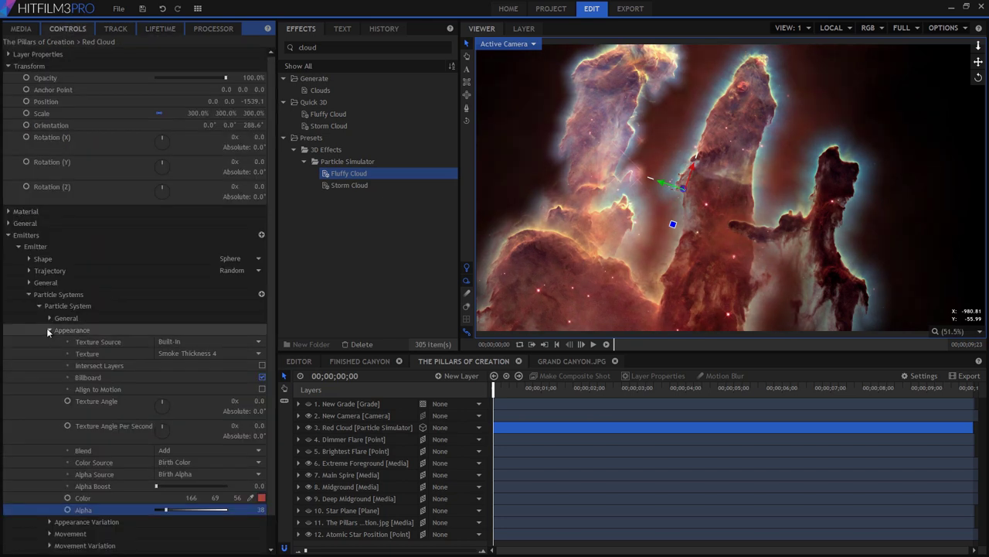
- Set the particles' Scale movement variation to 50%
left_click(49, 330)
left_click(51, 353)
left_click(247, 376)
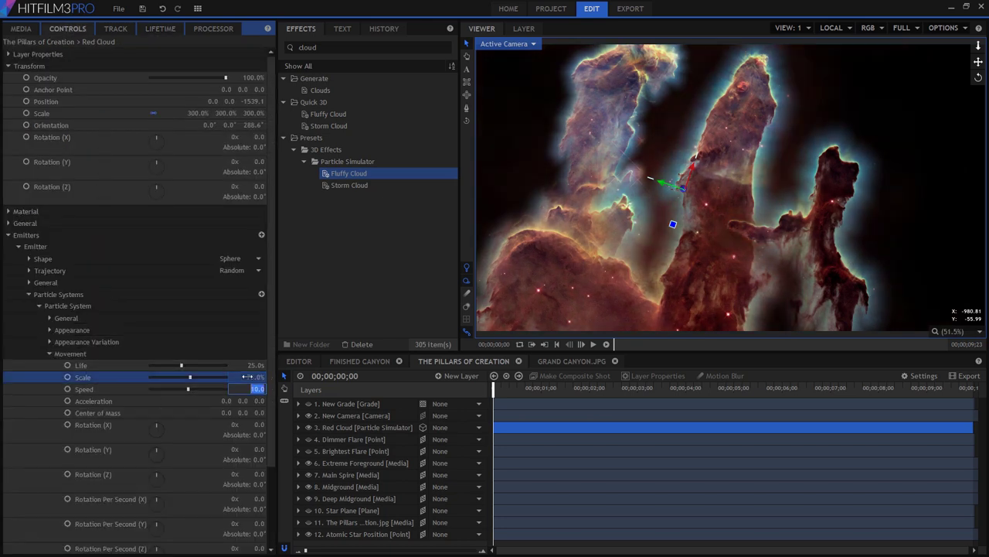
left_click(49, 353)
left_click(49, 365)
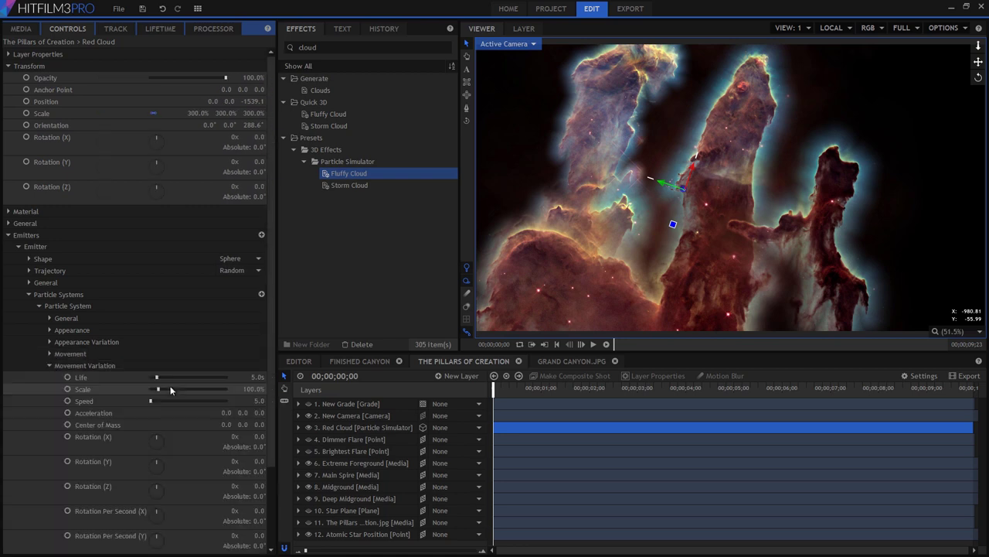
left_click(249, 389)
type("0")
key("Return")
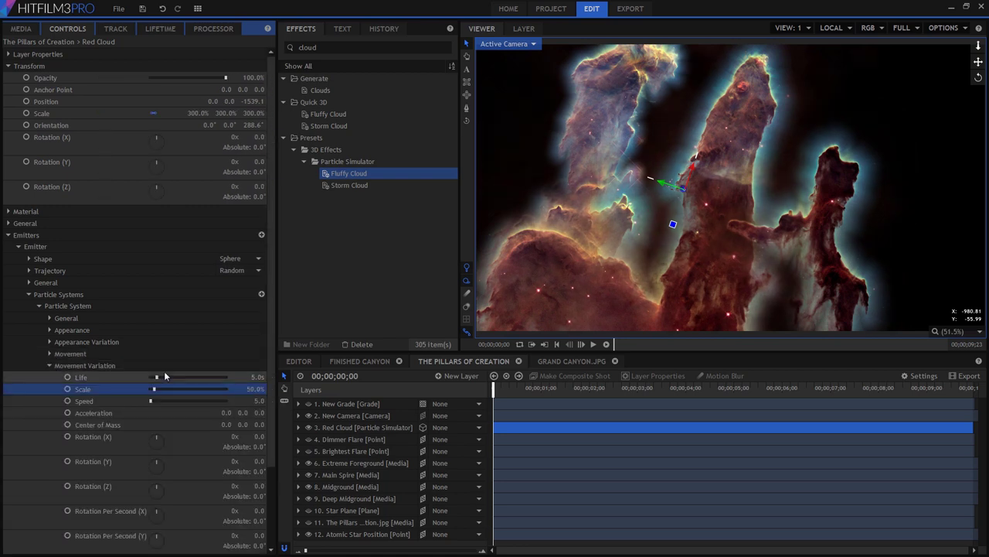
left_click(50, 365)
left_click(50, 318)
left_click(262, 376)
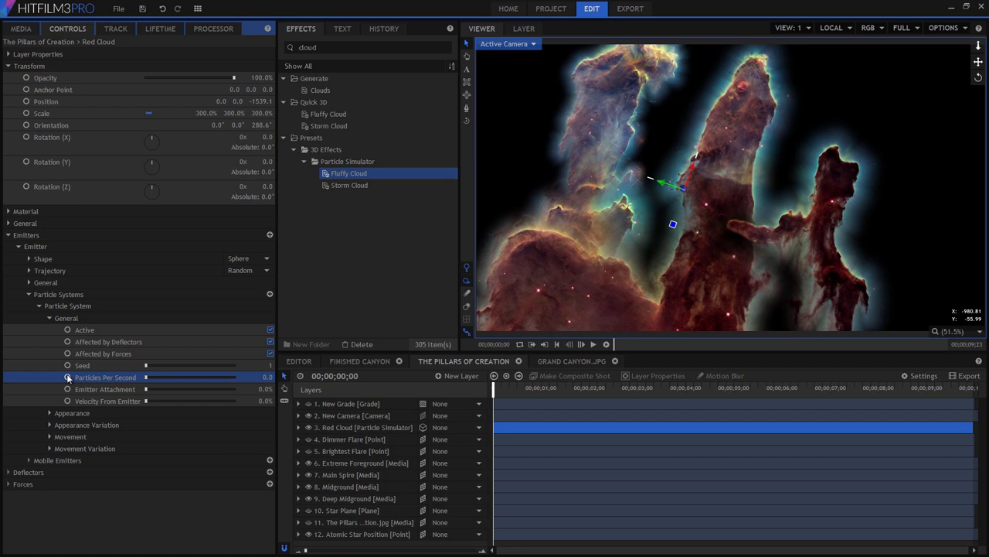
- Set Red Cloud to 70 particles per second at frame 0, then step one frame ahead
left_click(262, 376)
type("70")
key("Return")
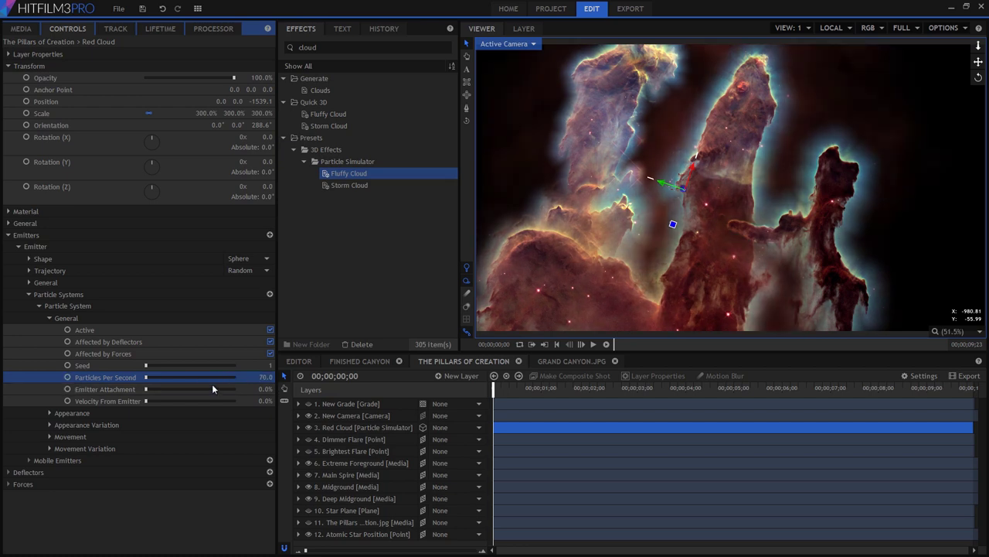
left_click(492, 389)
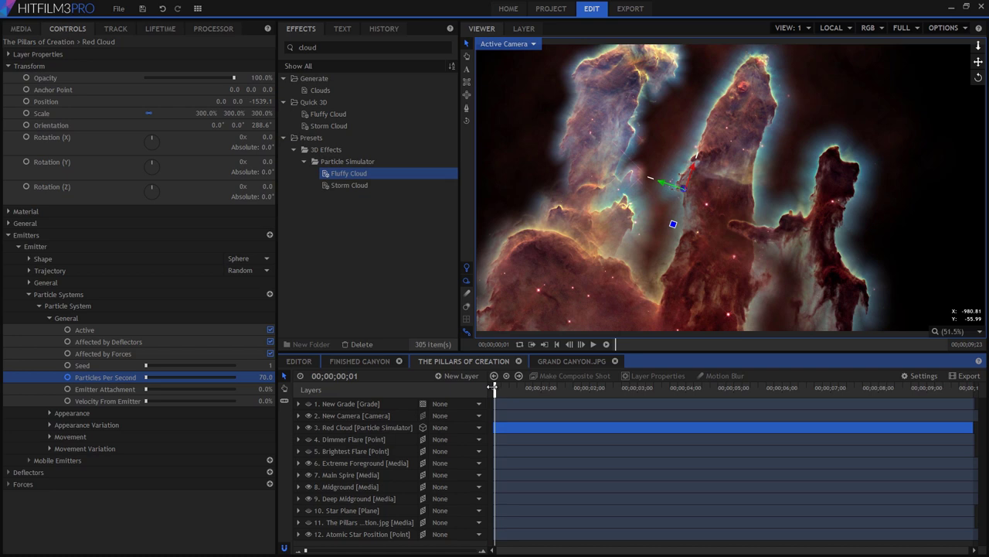
left_click(253, 375)
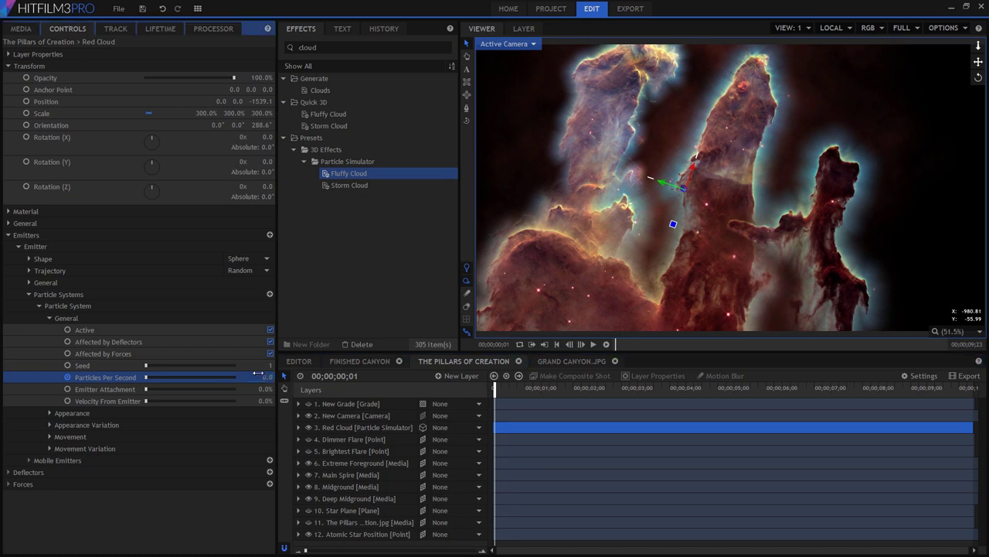
- Turn on the Star Plane layer to reveal the reddish nebula backdrop, briefly hiding Red Cloud
left_click(28, 65)
left_click(31, 89)
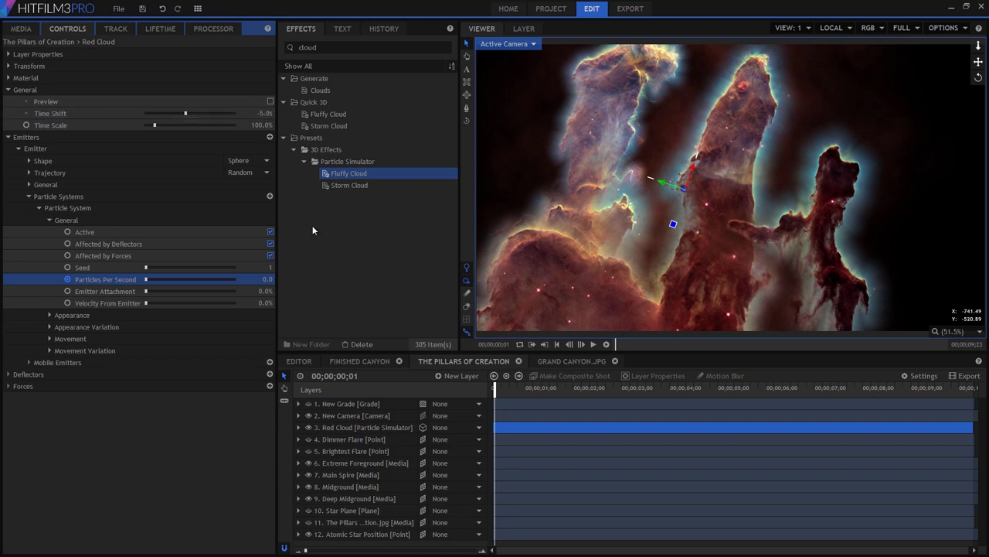
left_click(9, 89)
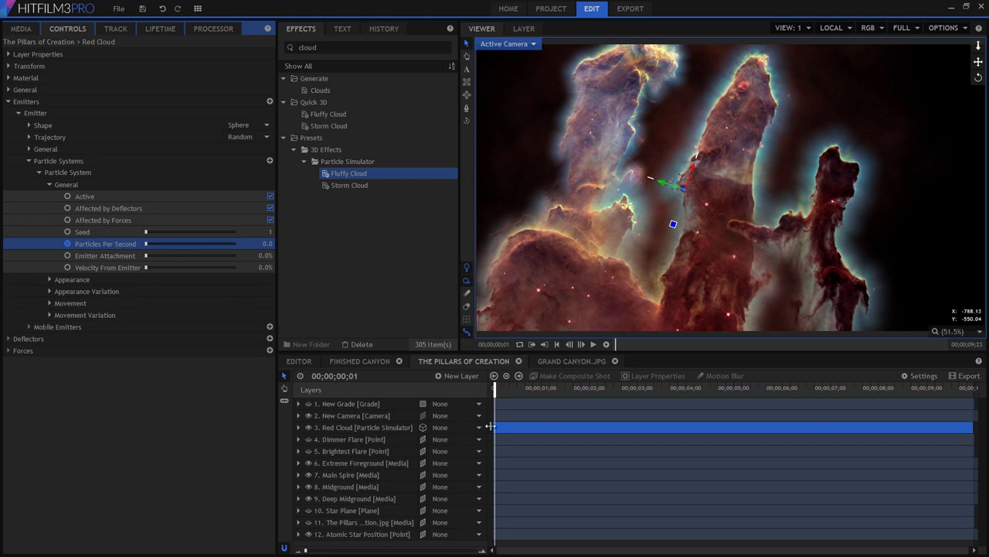
left_click(309, 511)
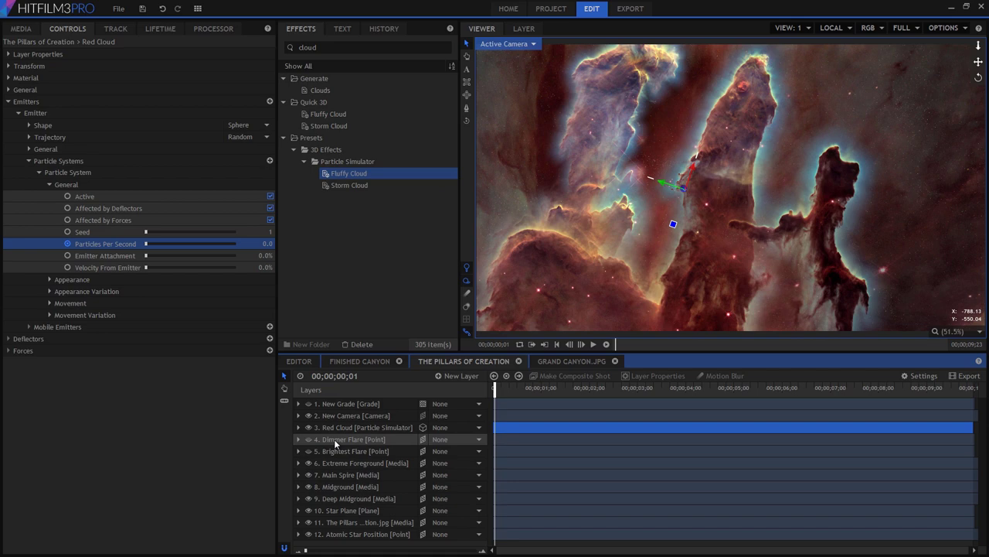
left_click(308, 427)
- Duplicate the Red Cloud layer and rename the copy Blue Cloud
left_click(309, 427)
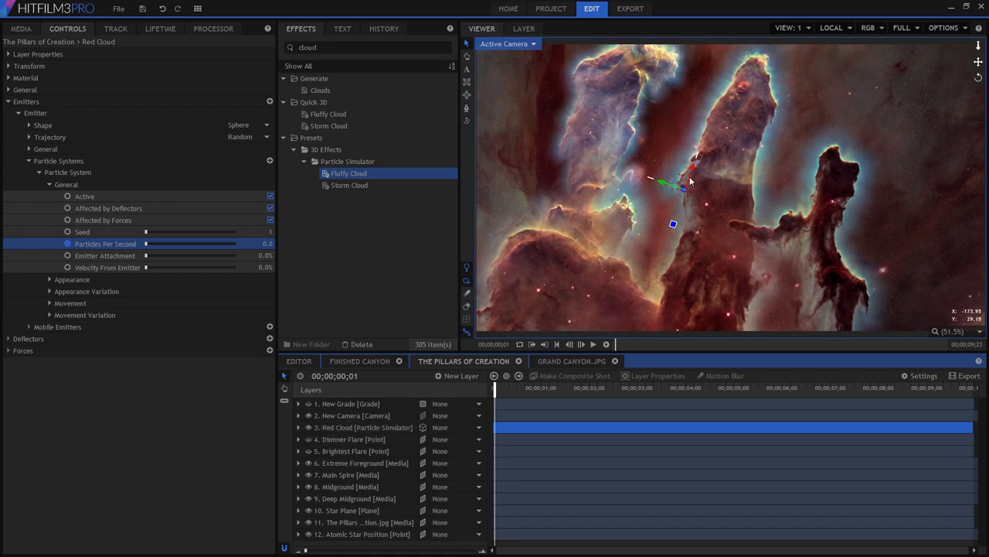
left_click(666, 230)
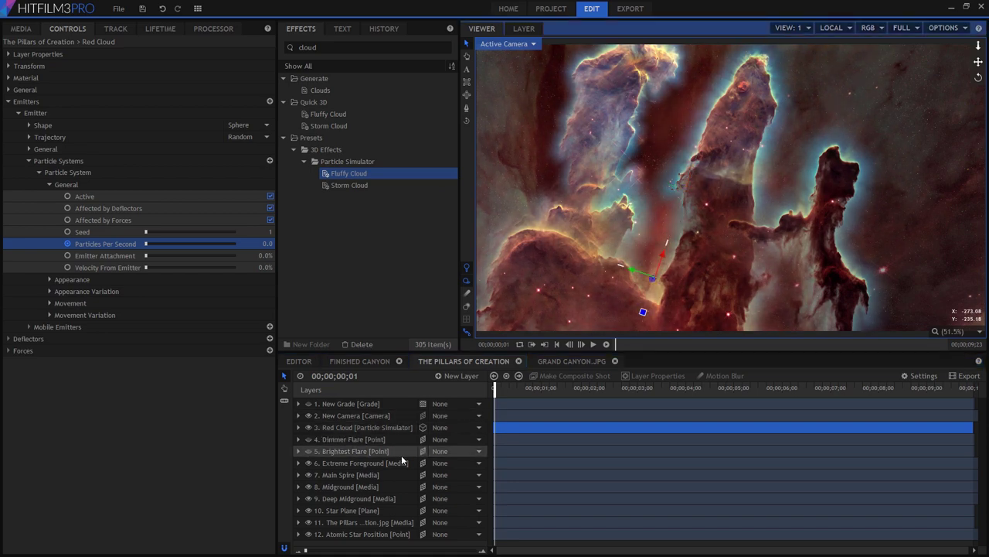
right_click(348, 428)
left_click(373, 327)
right_click(336, 428)
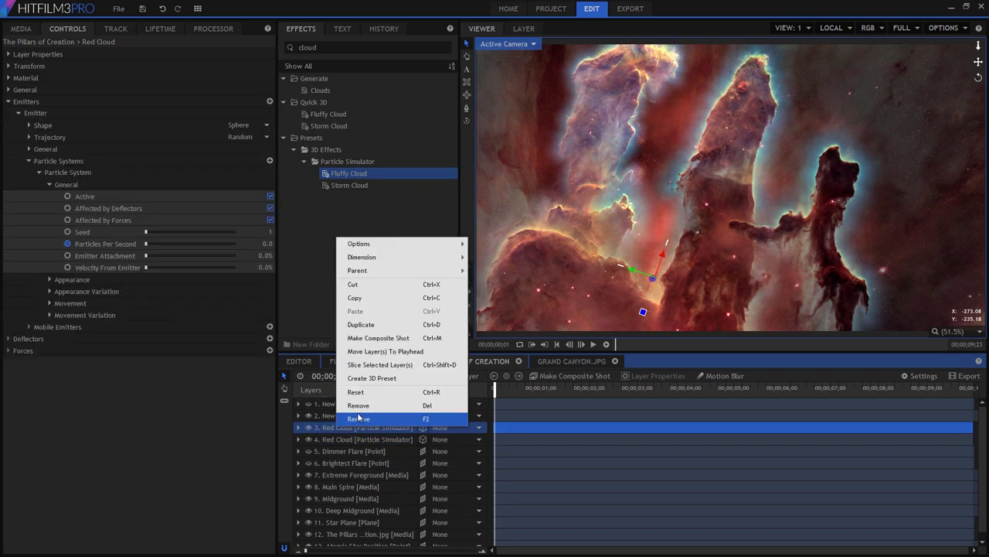
left_click(359, 418)
type("Blue Cloud")
key("Return")
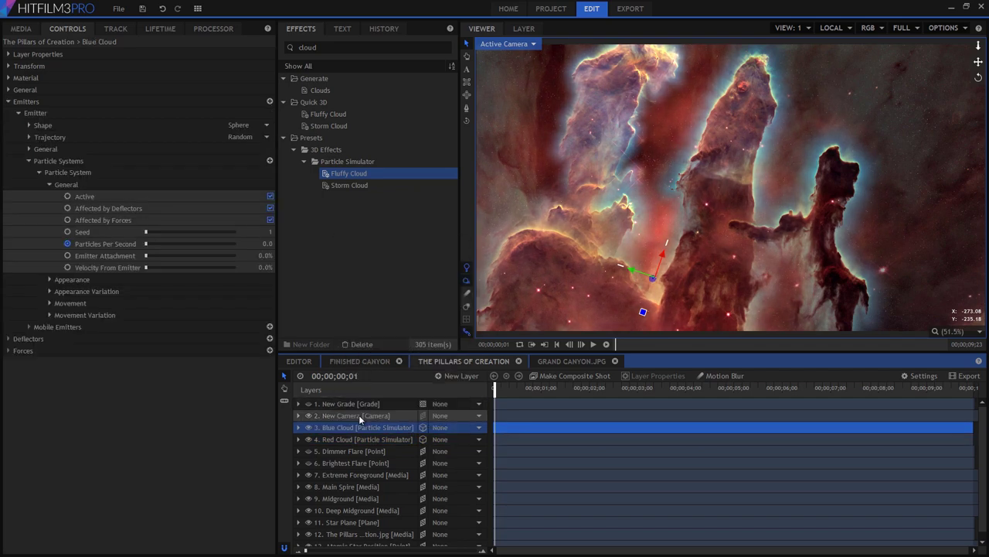
left_click(712, 78)
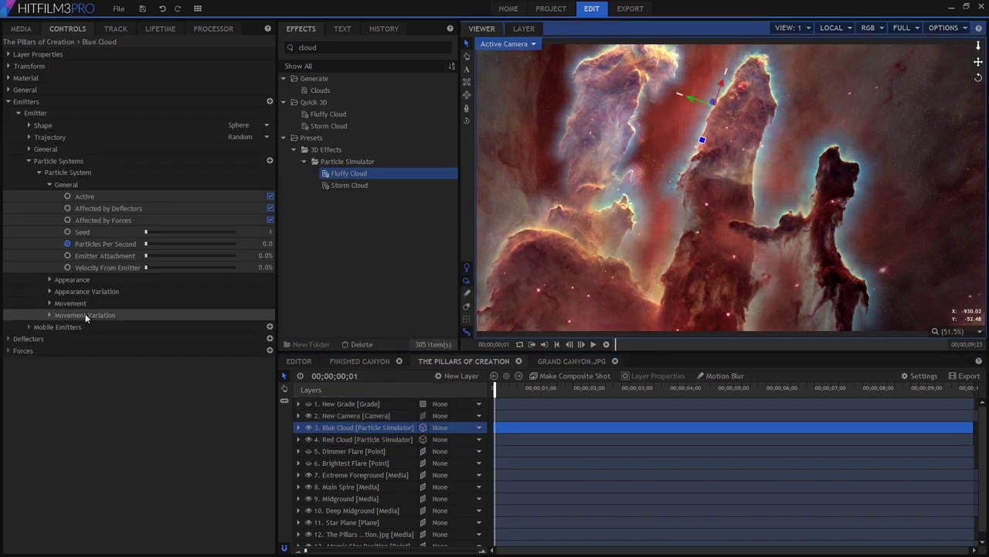
- Tint Blue Cloud particles 81, 149, 194, with seed 180,000 and alpha 107, then preview
left_click(50, 279)
left_click(269, 446)
left_click(538, 221)
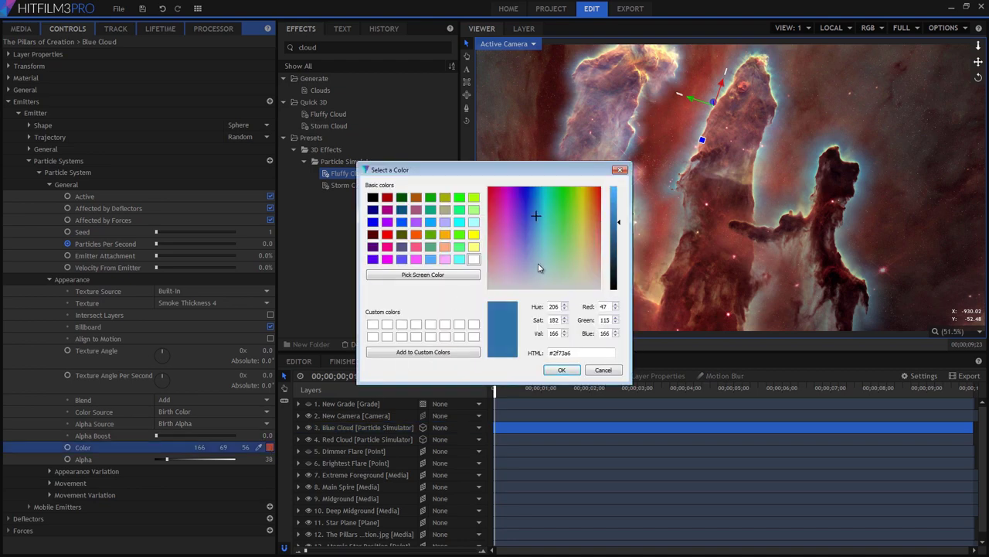
left_click(562, 369)
left_click_drag(156, 232, 170, 232)
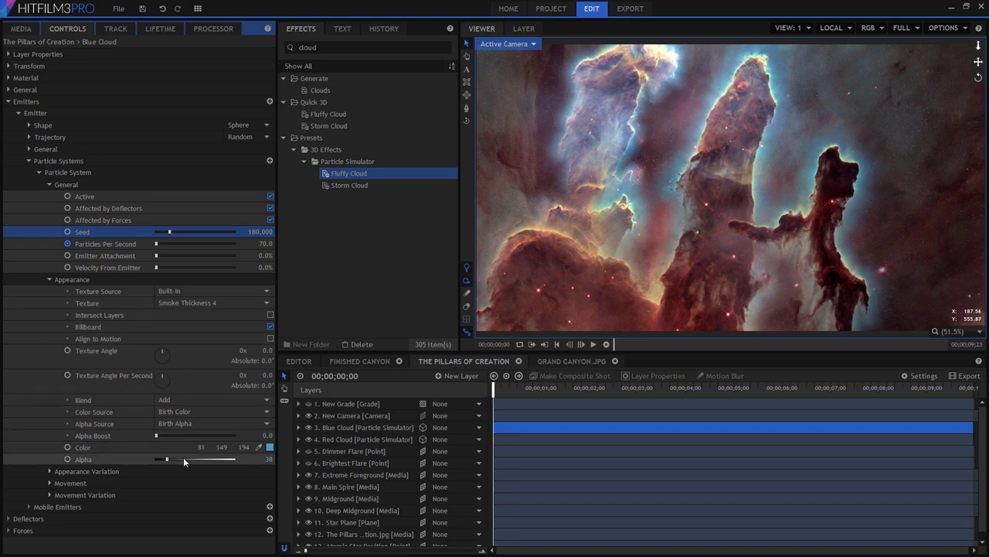
left_click_drag(184, 458, 191, 459)
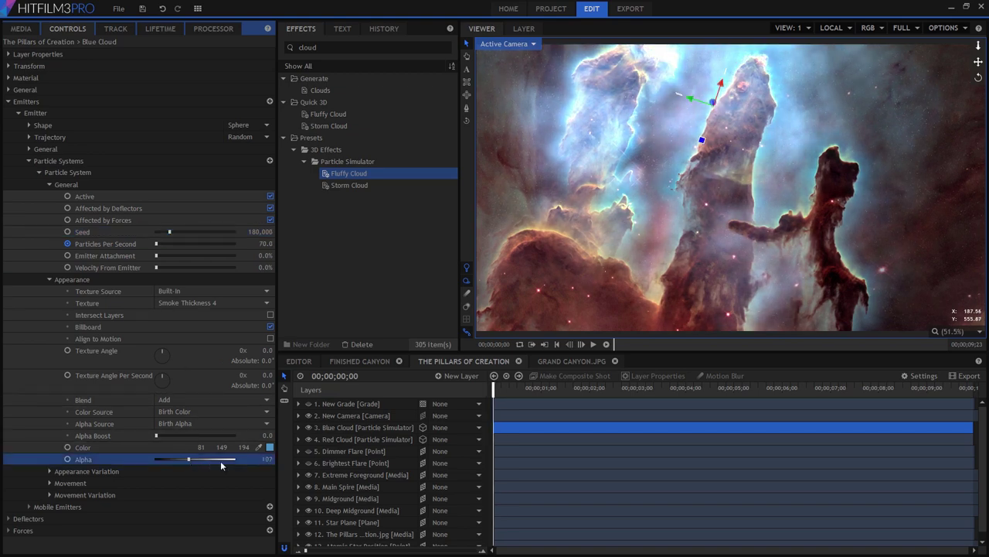
left_click(308, 439)
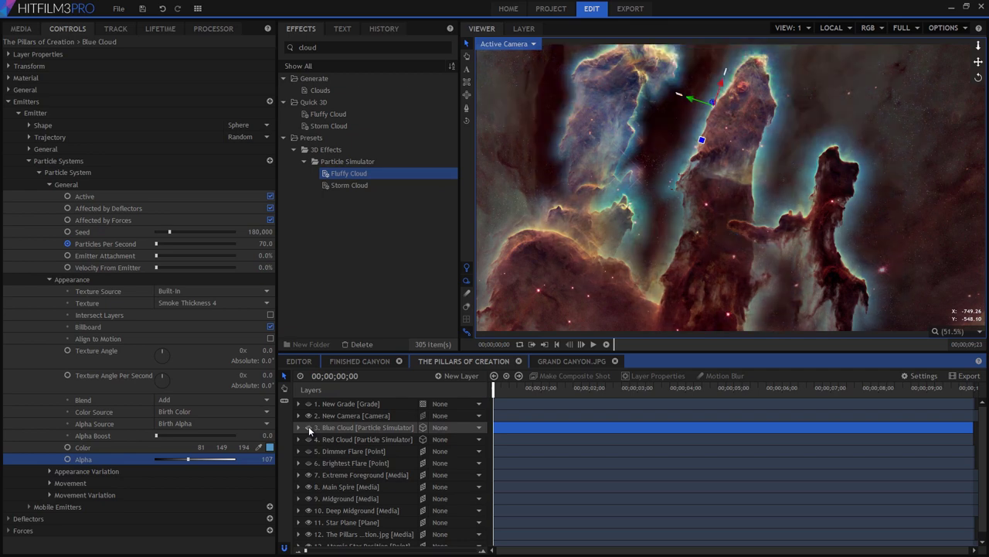
left_click(308, 439)
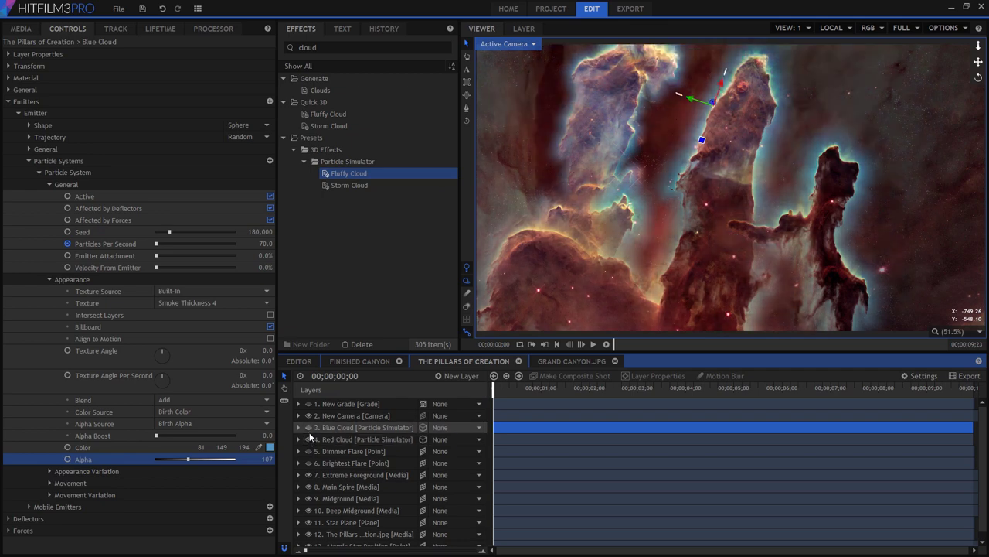
left_click(309, 428)
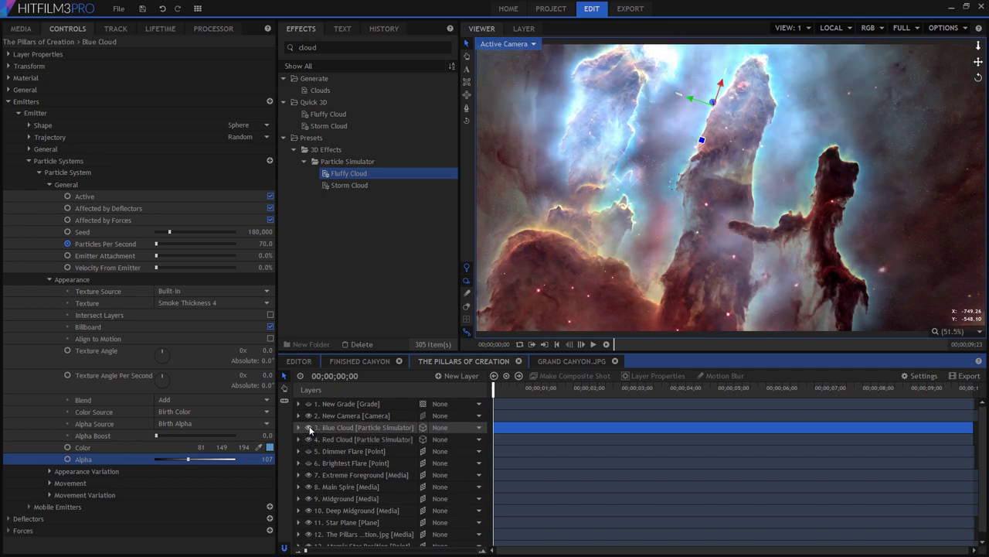
mouse_move(493, 386)
left_mouse_down()
mouse_move(555, 373)
mouse_move(957, 372)
mouse_move(493, 373)
left_mouse_up()
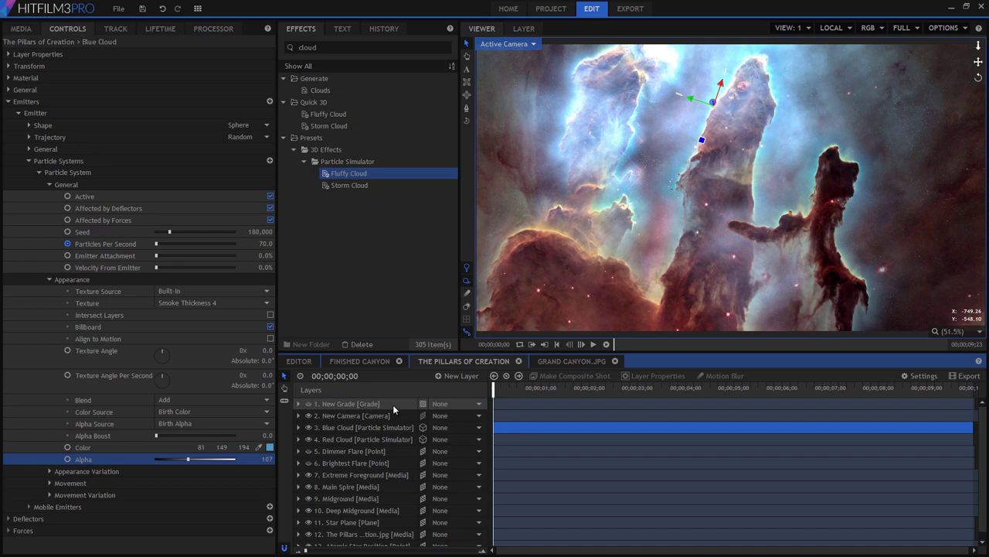
- Clear the 'cloud' effects search and add a Particle Simulator layer to the comp
scroll(379, 456, "down", 1)
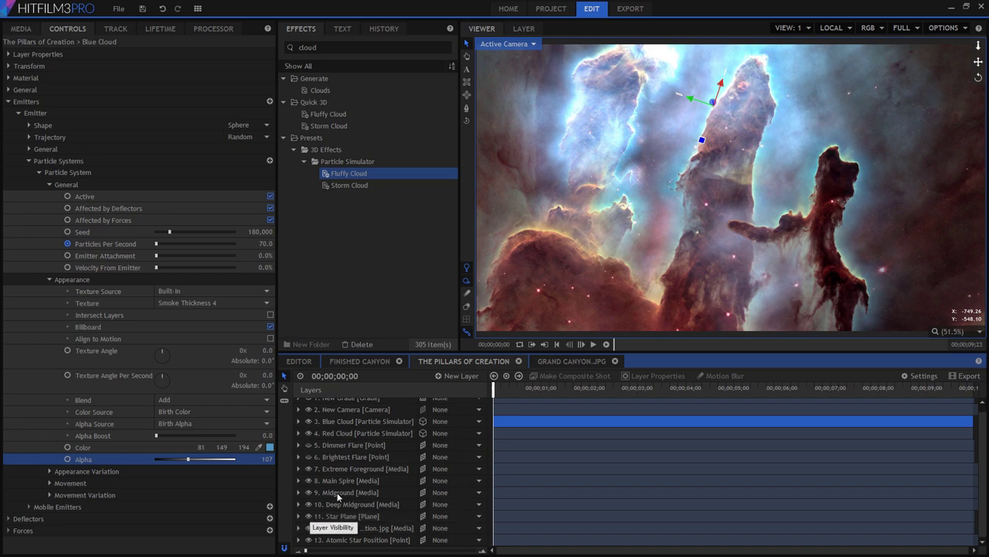
left_click(289, 48)
key("BackSpace")
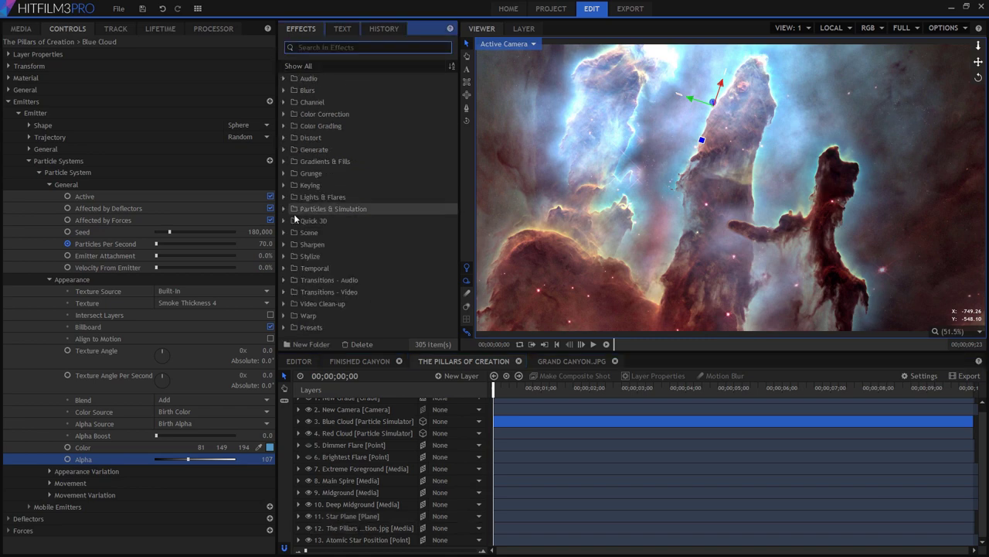
left_click(283, 208)
left_click_drag(346, 281, 348, 420)
- Change the new emitter's shape to a 5000×3000×5000 px cube
left_click(7, 101)
left_click(18, 113)
left_click(28, 125)
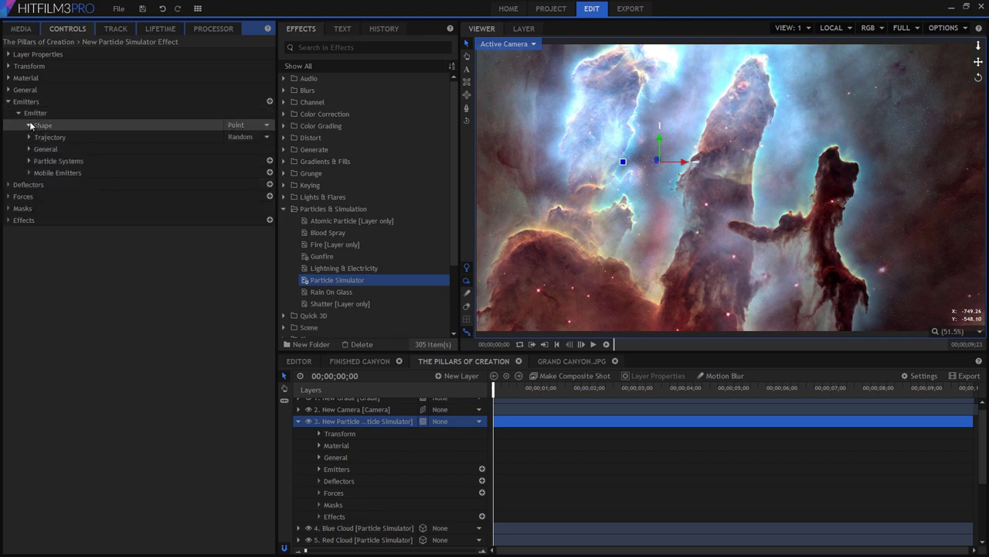
left_click(247, 125)
left_click(232, 178)
left_click(254, 259)
type("5000")
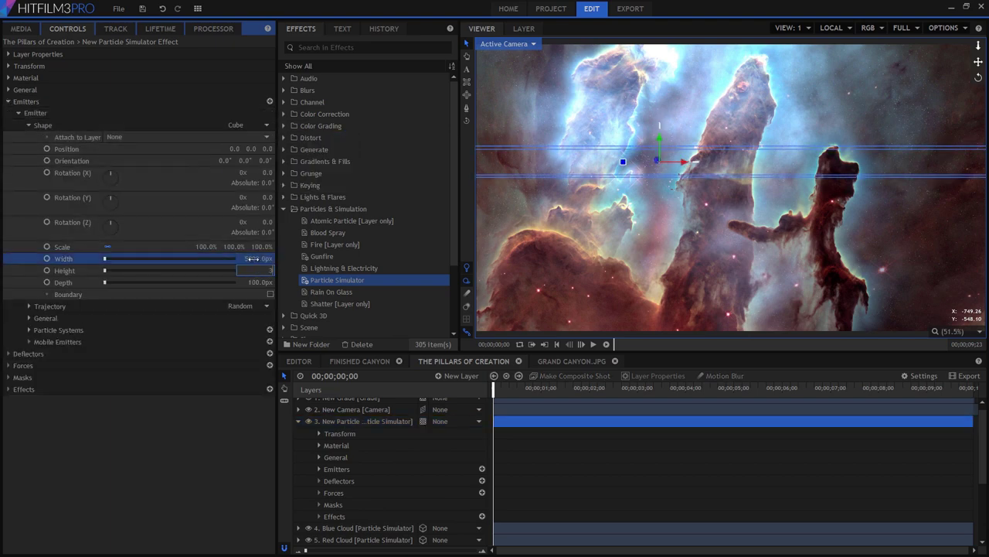
left_click(255, 271)
type("3000")
left_click(255, 282)
type("5000")
key("Return")
- Push the cube emitter back to Z -1095.6 using the Top view
left_click(524, 44)
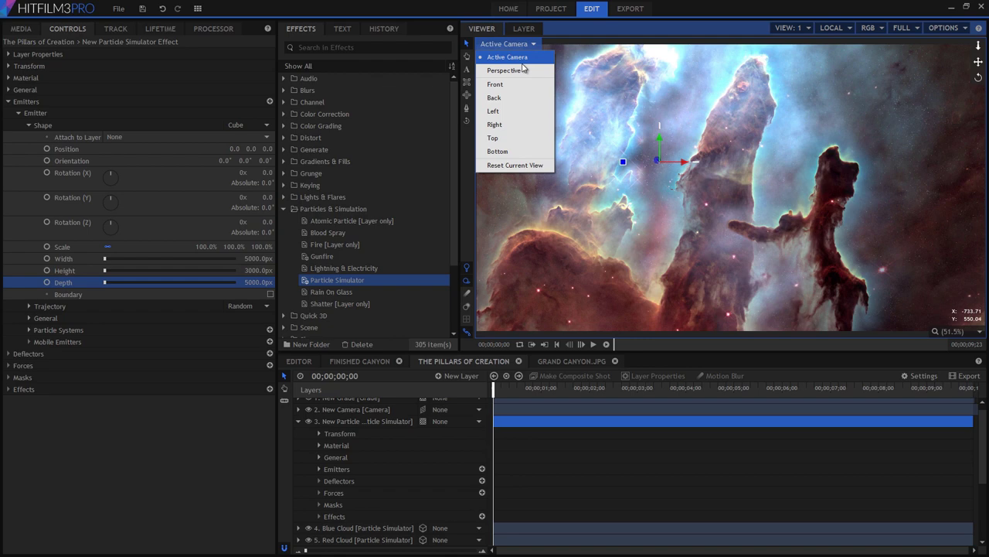
left_click(501, 133)
left_click_drag(712, 270, 715, 223)
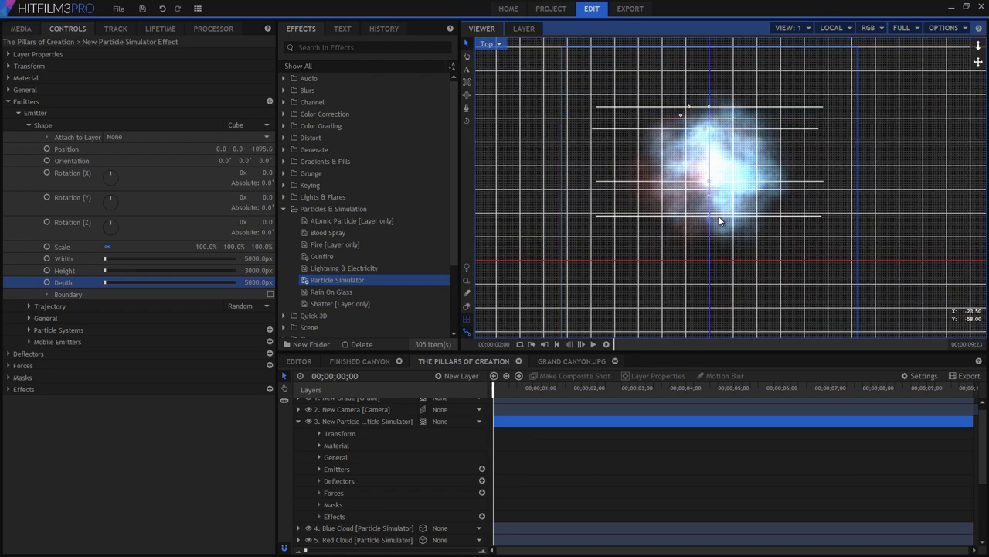
left_click(489, 43)
left_click(502, 51)
left_click(25, 90)
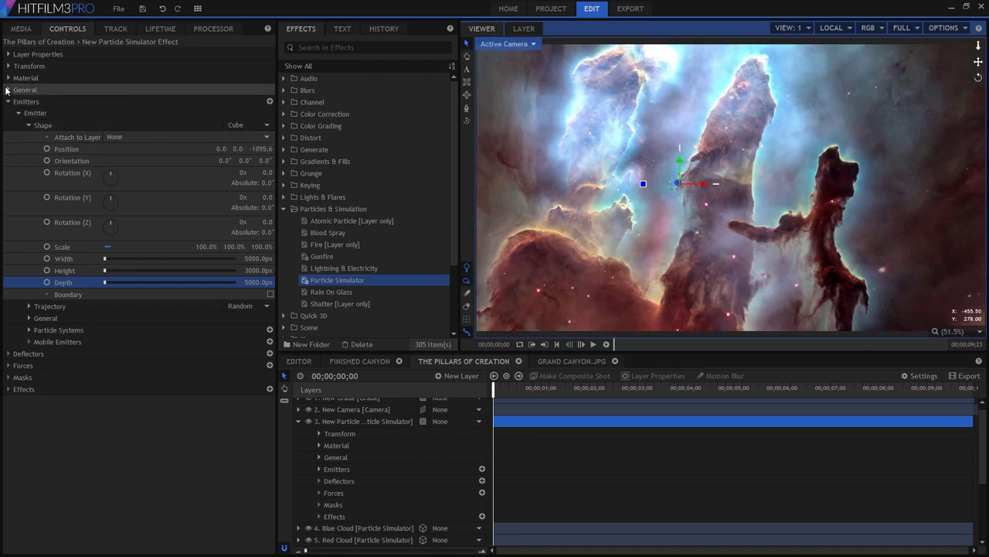
- Time-shift the particles to -5.0 s and raise emission to about 1933 particles per second
left_click(8, 89)
left_click_drag(263, 113, 266, 113)
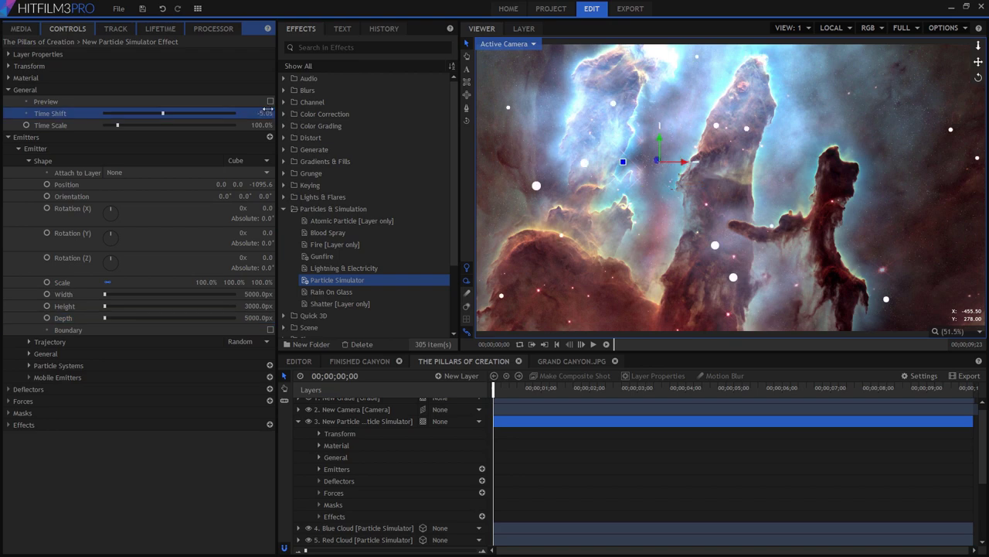
left_click(29, 161)
left_click(28, 196)
left_click(39, 208)
left_click(48, 219)
left_click_drag(265, 279, 170, 291)
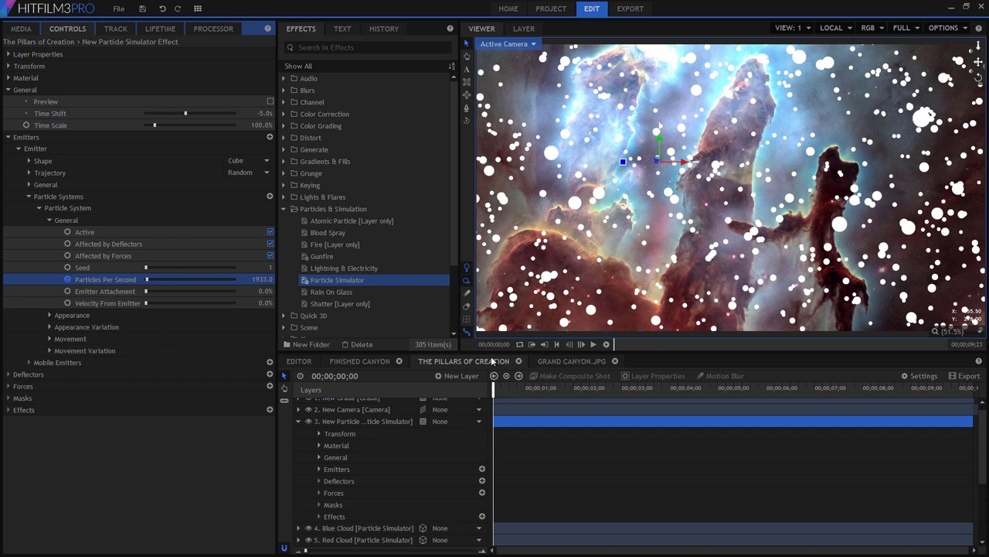
left_click(492, 360)
key("Right")
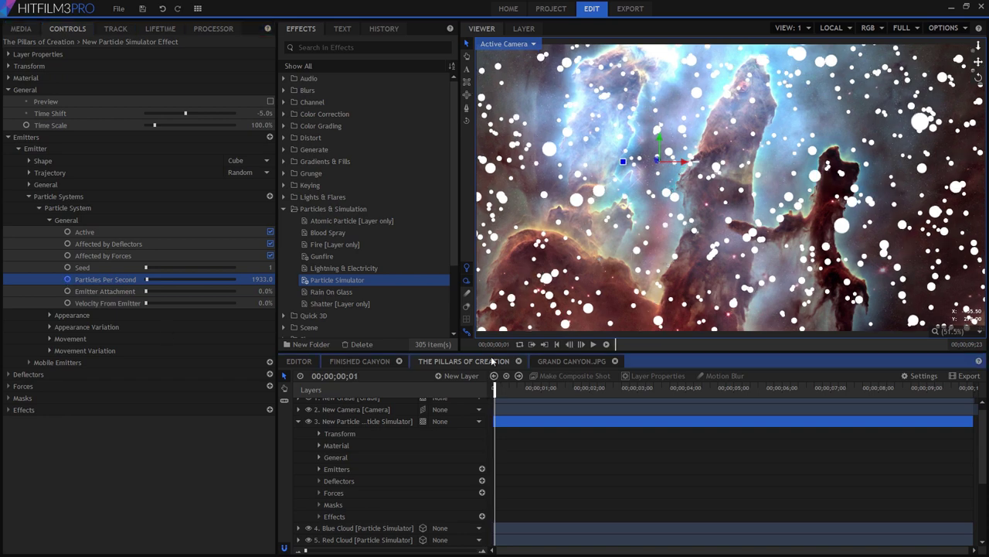
left_click(262, 279)
type("0")
key("Return")
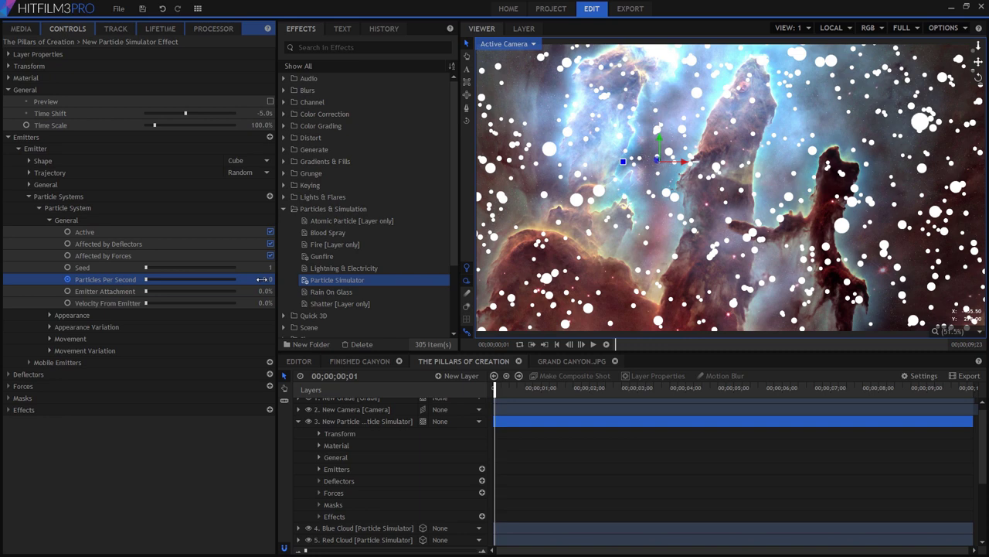
- Set the particle appearance to Add blending with a pale cyan colour (224,252,255)
left_click(50, 221)
left_click(50, 231)
left_click(200, 341)
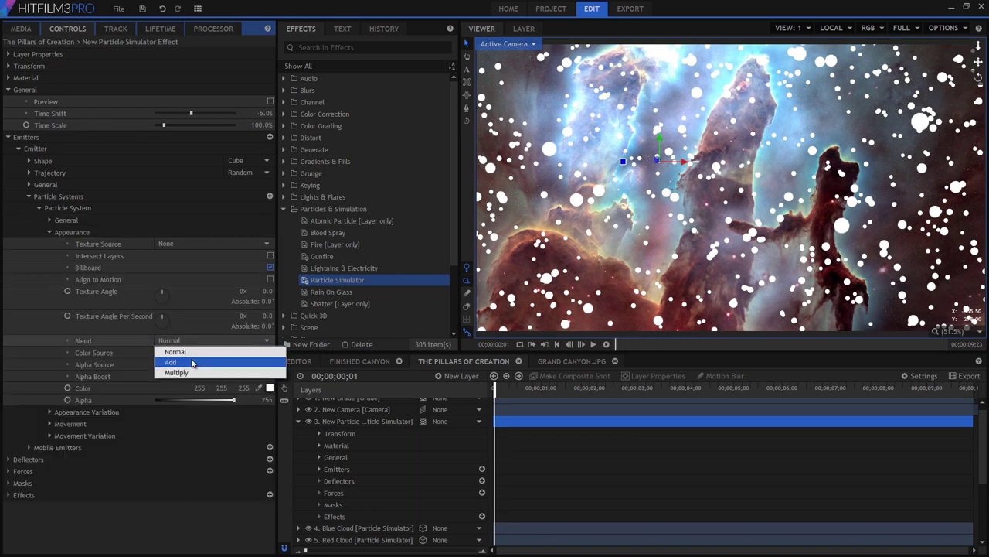
left_click(185, 360)
left_click(269, 387)
left_click(546, 284)
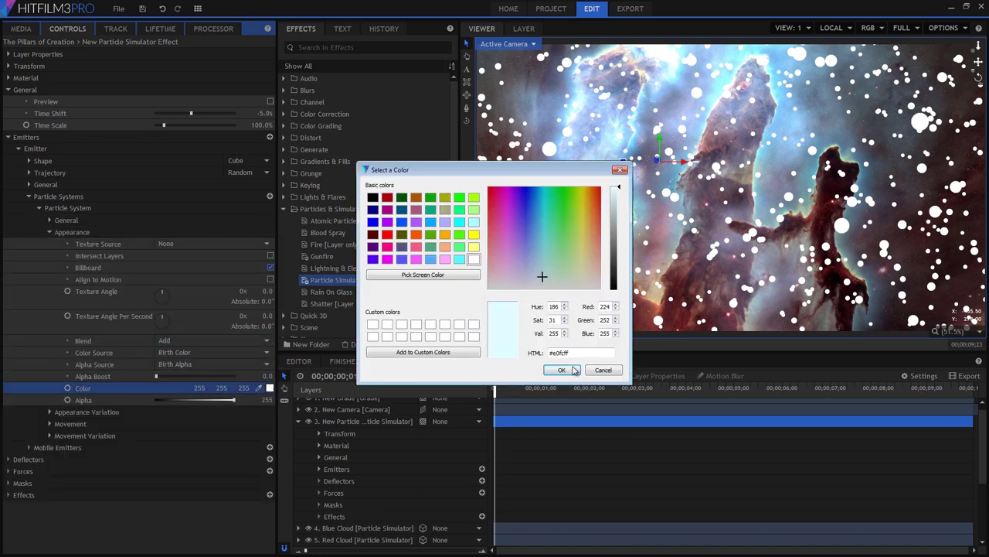
left_click(562, 369)
- Use the built-in Sparks Star texture for the particles
left_click(210, 244)
left_click(209, 275)
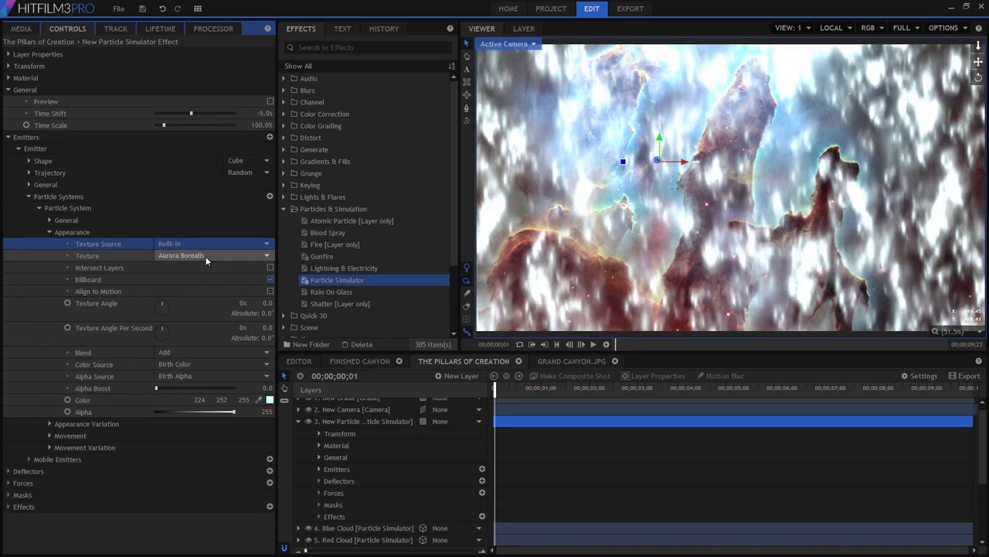
left_click(208, 255)
scroll(201, 317, "down", 3)
left_click(195, 453)
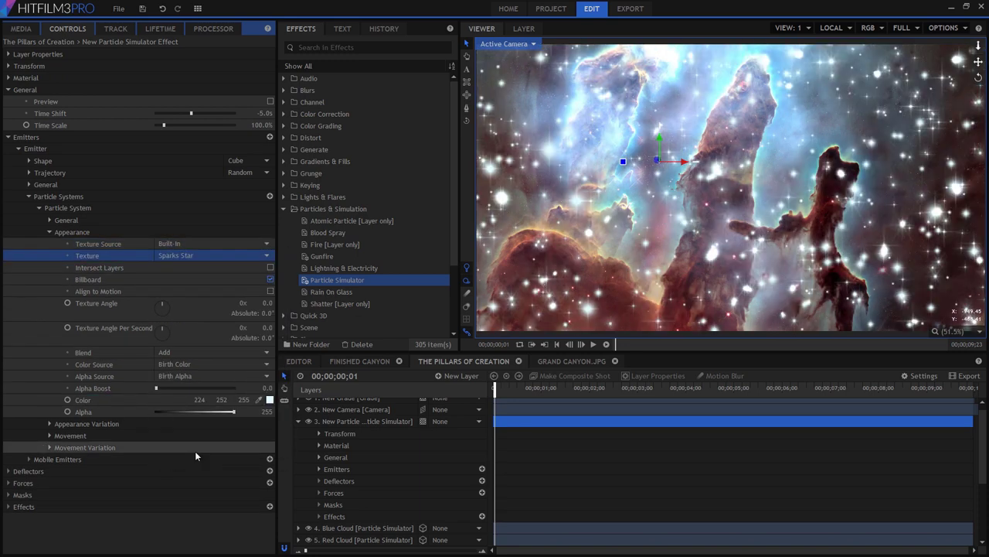
- Set particle movement speed to 0 and life to 15, then edit the scale variation value
left_click(50, 232)
left_click(49, 256)
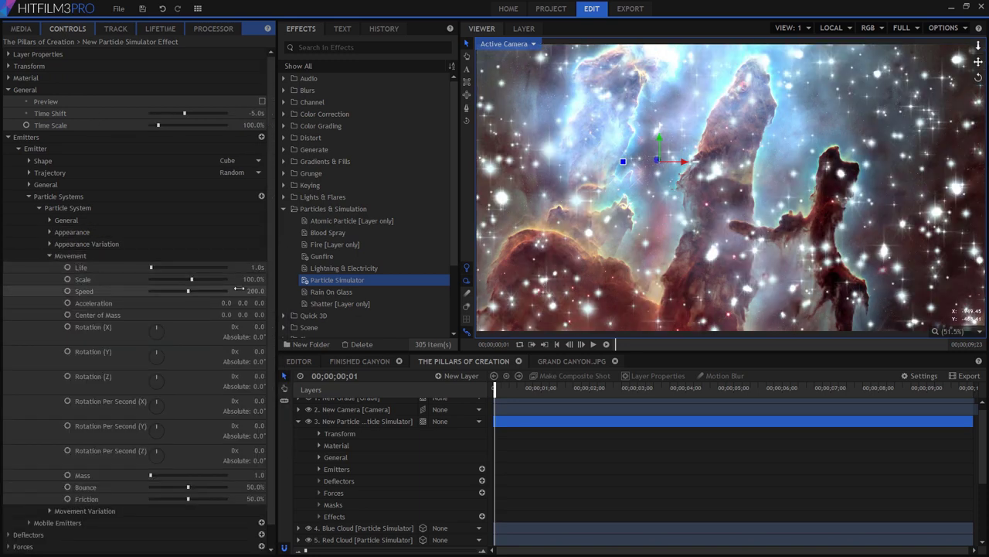
left_click_drag(249, 291, 247, 279)
left_click(258, 267)
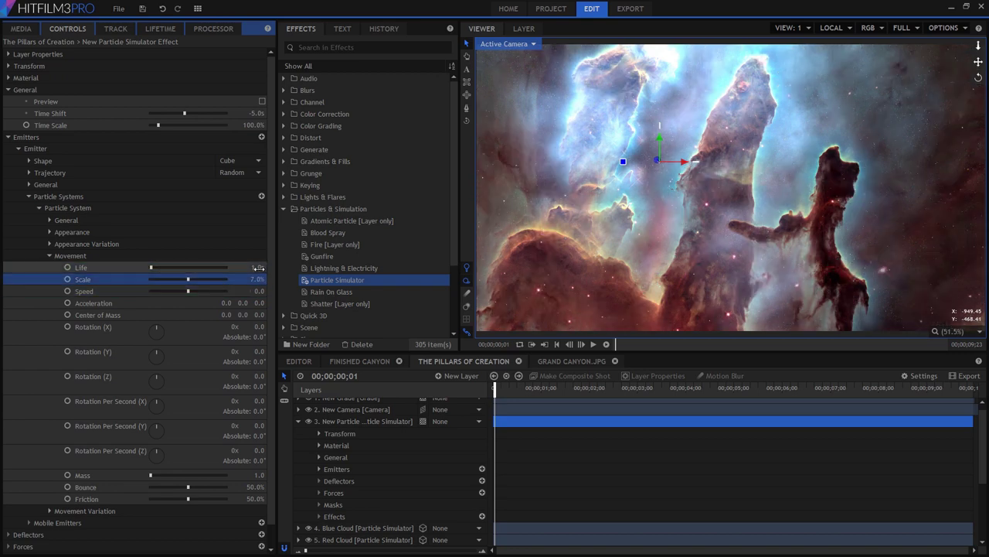
type("15")
key("Return")
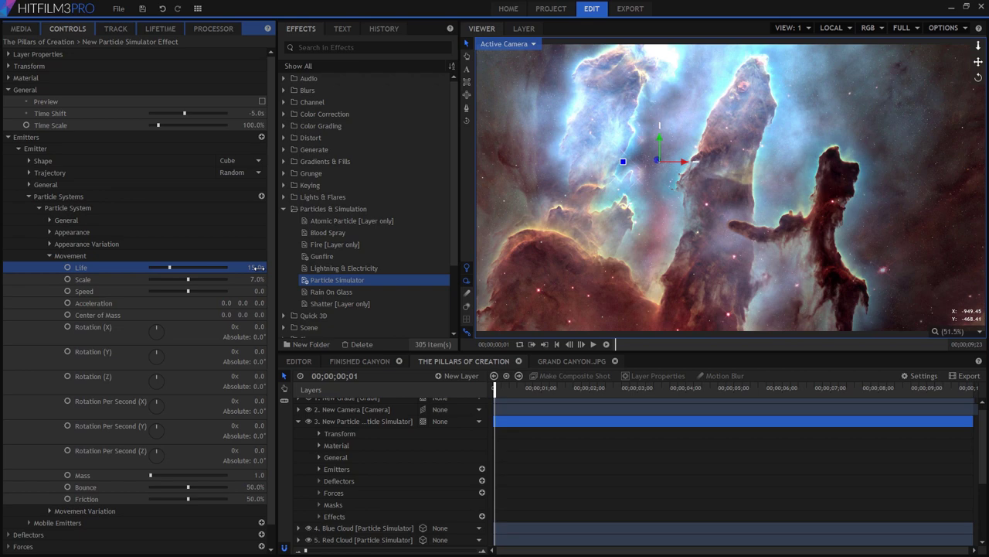
left_click(49, 255)
left_click(48, 267)
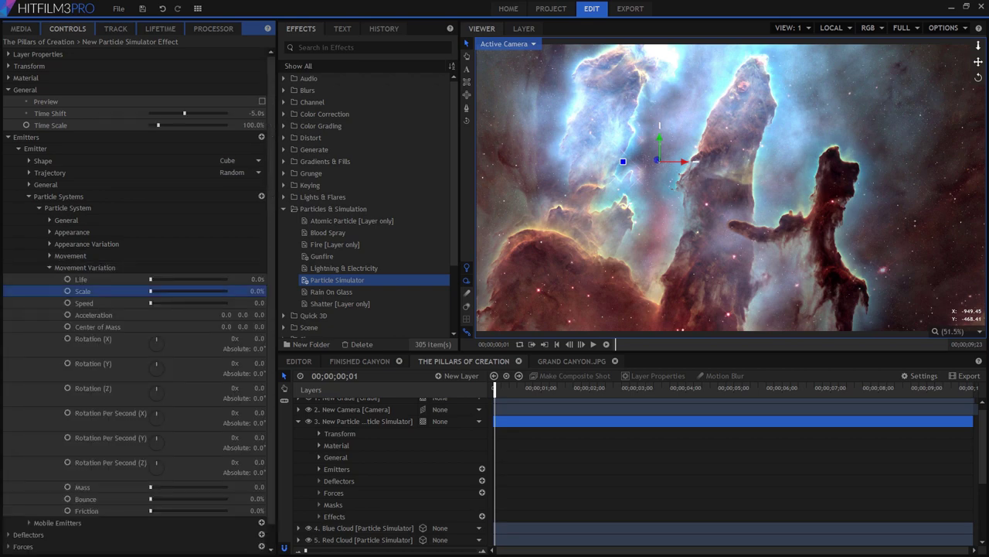
left_click(258, 290)
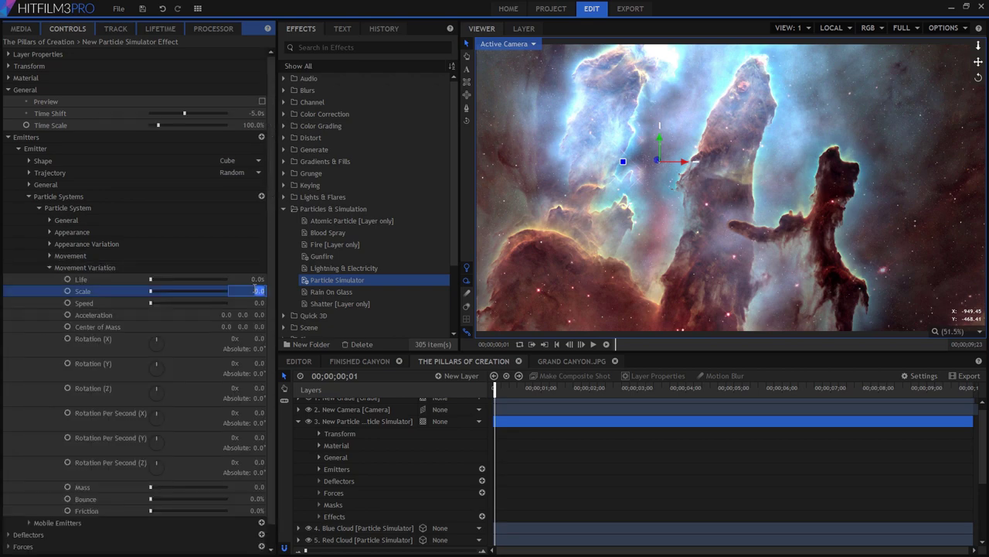
- Rename the new particle layer to 'Stars'
double_click(349, 421)
type("St")
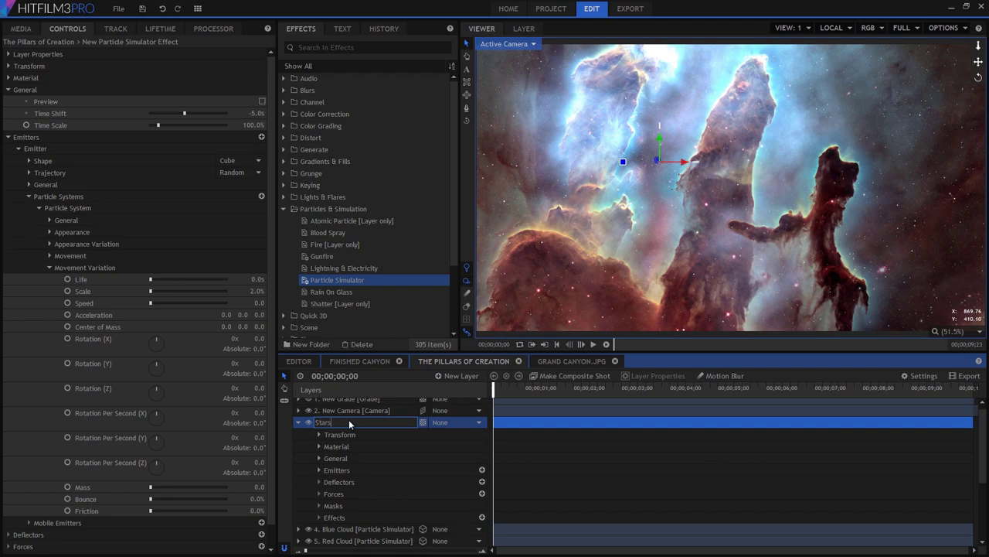
type("ars")
key("Return")
- Make the Stars layer 3D and play the comp to preview the star field
left_click(423, 422)
left_click(431, 458)
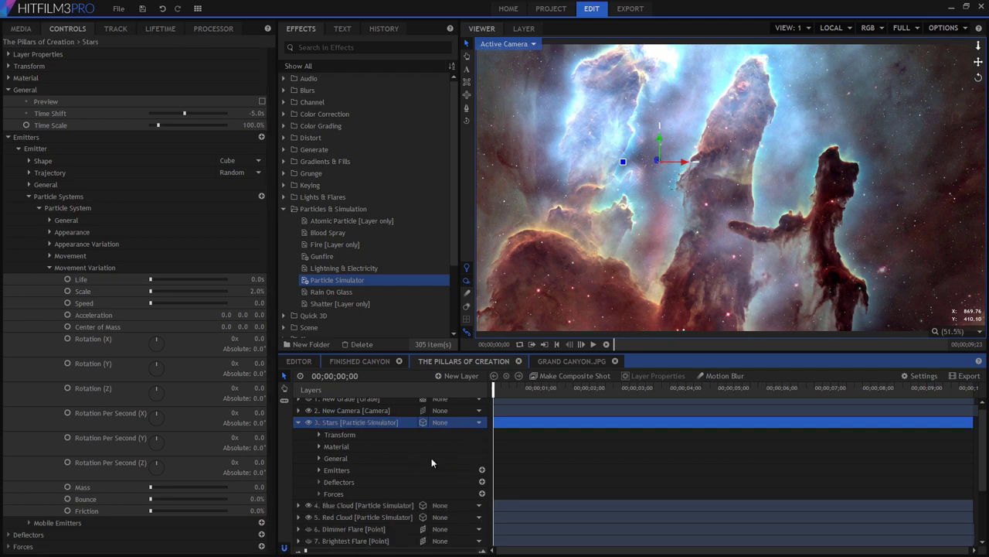
left_click(593, 345)
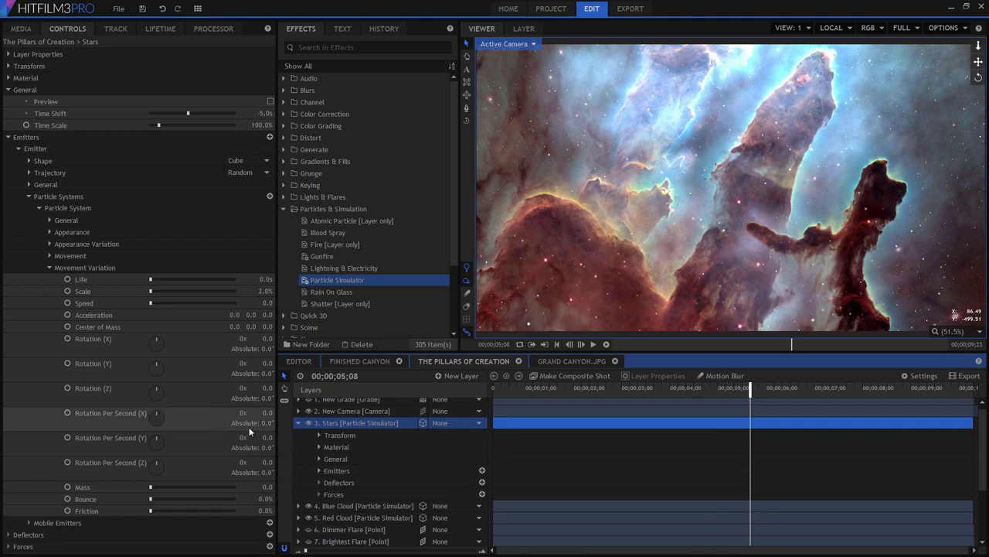
left_click(330, 428)
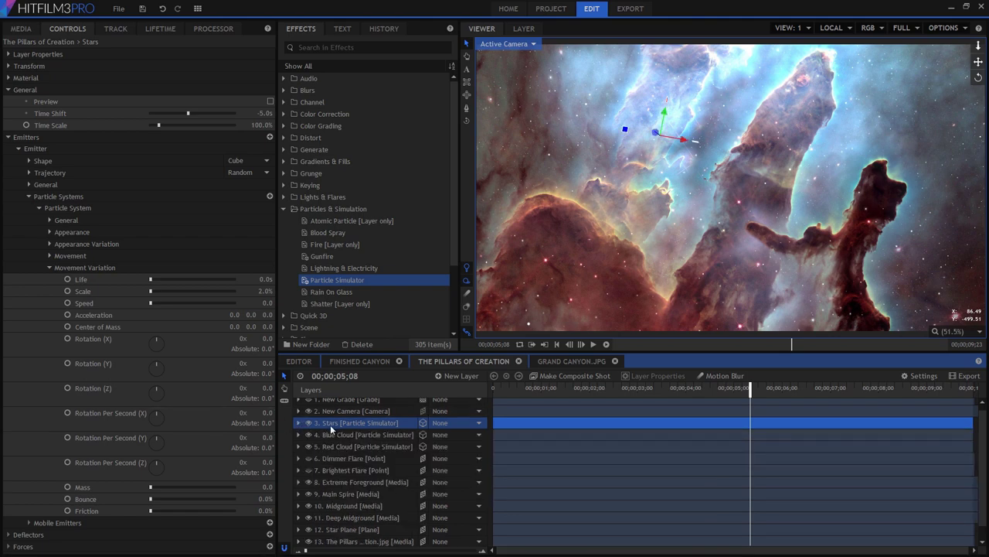
- Expand the New Grade layer's effects to inspect its Light Flares
scroll(983, 503, "up", 1)
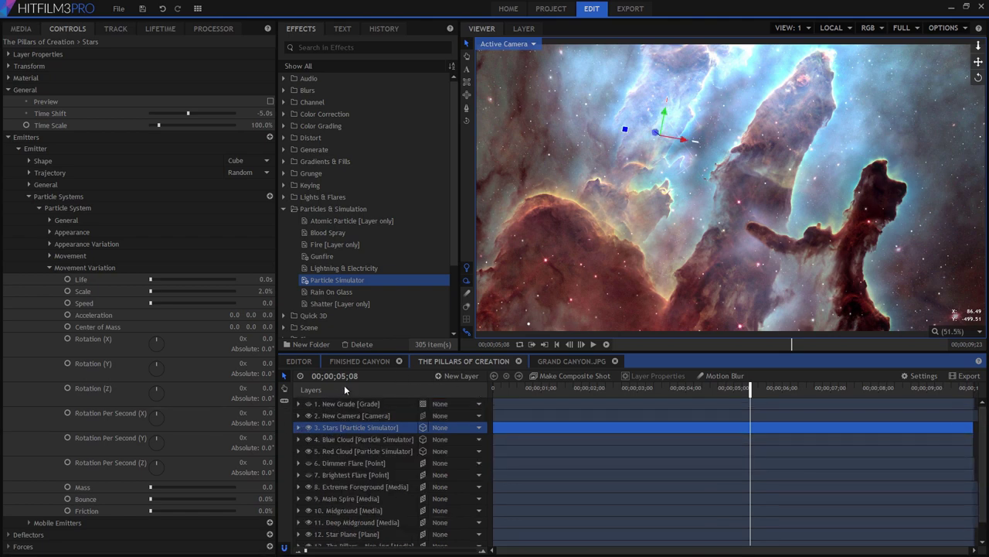
left_click(300, 404)
left_click(318, 439)
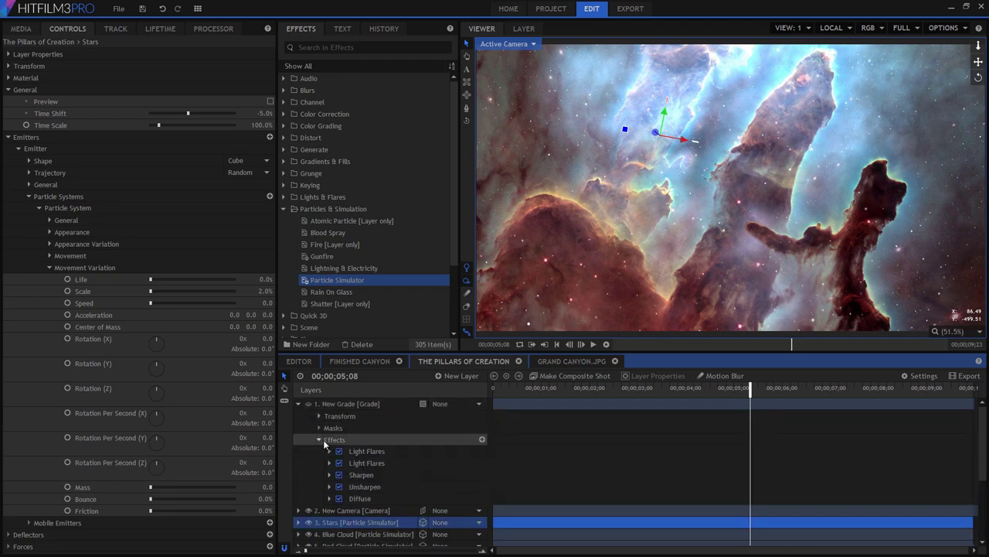
left_click(374, 451)
left_click(346, 405)
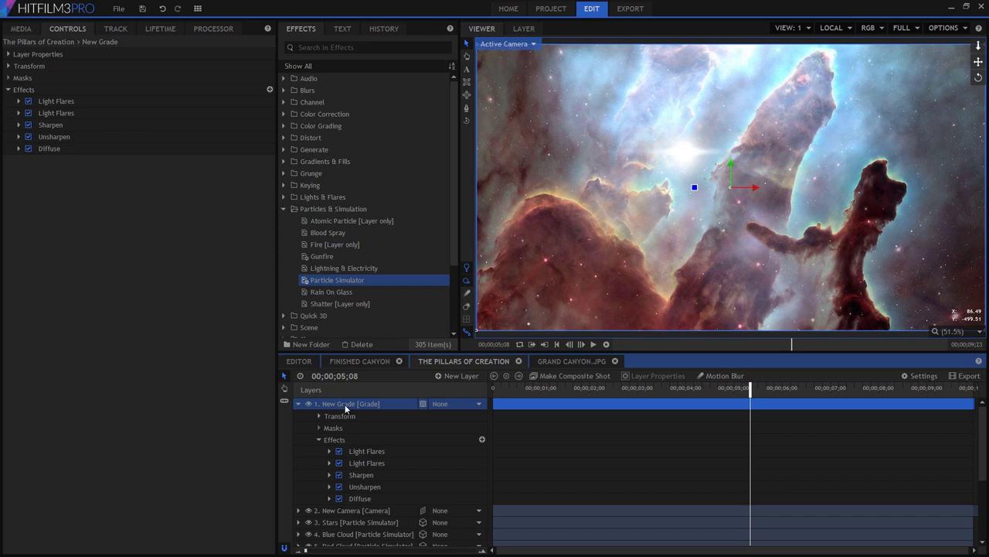
- Select the Brightest Flare point, then rewind to frame 0 and play the comp
scroll(316, 514, "down", 2)
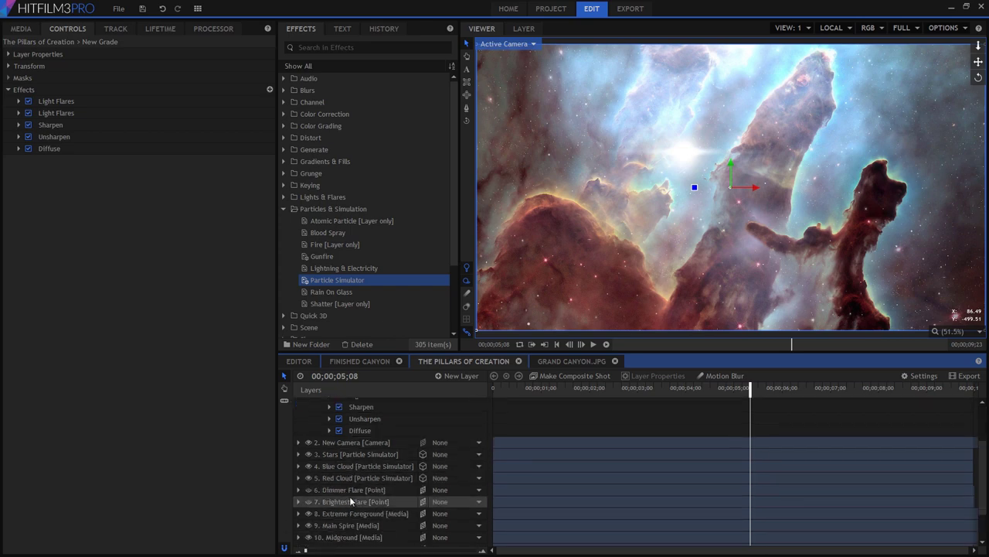
left_click(345, 488)
left_click(345, 500)
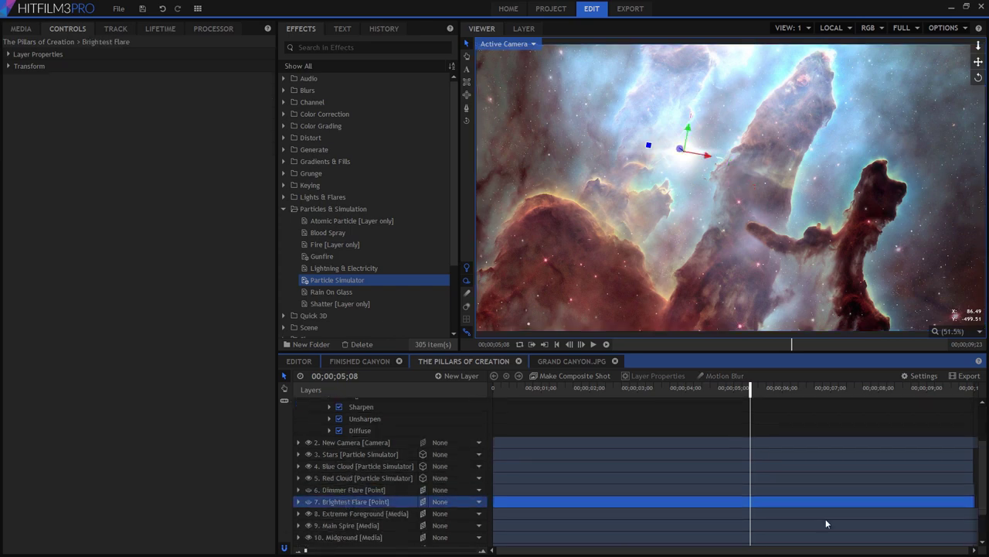
left_click_drag(747, 393, 495, 391)
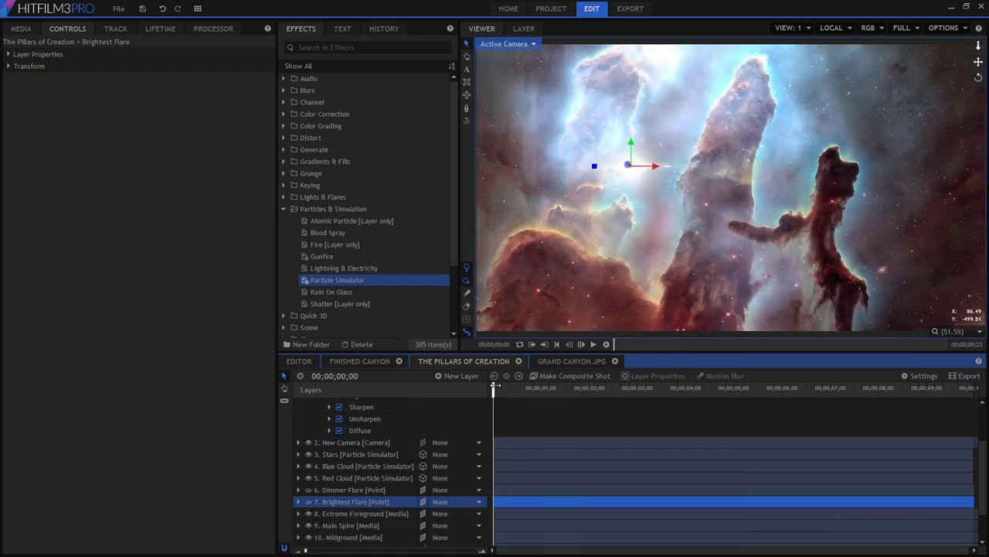
left_click(593, 345)
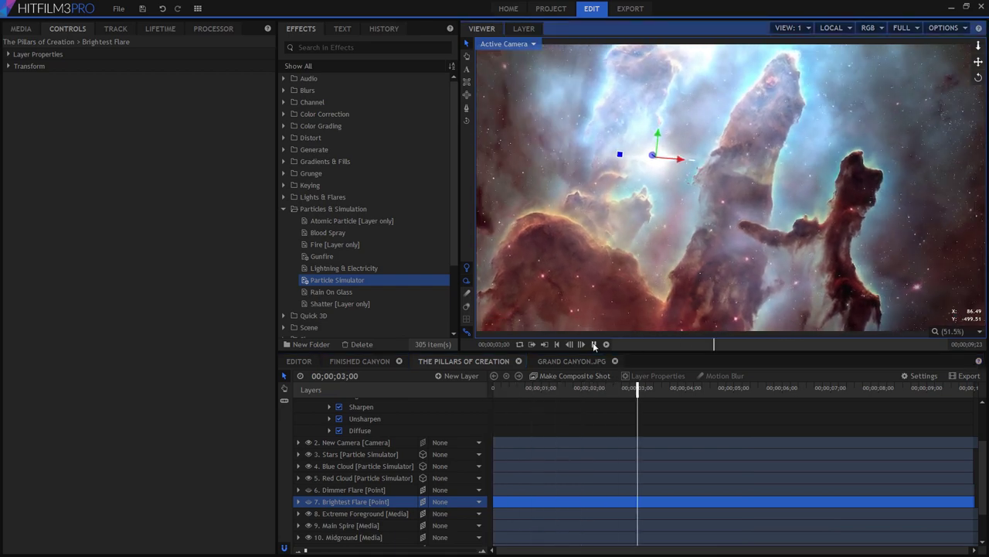